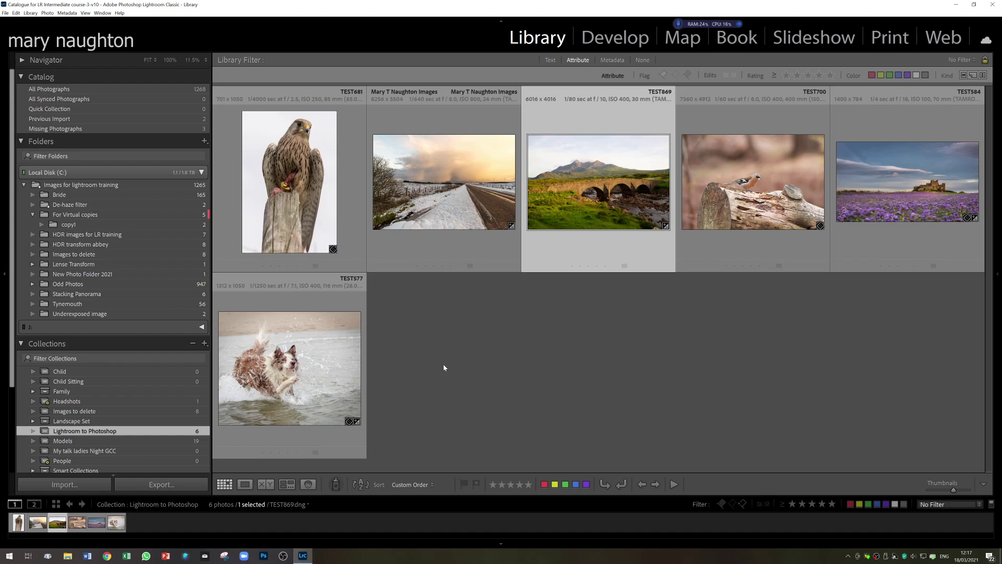
Step: Open the external editing preferences and set the file format for editing in Photoshop 2021 to TIFF
click(16, 13)
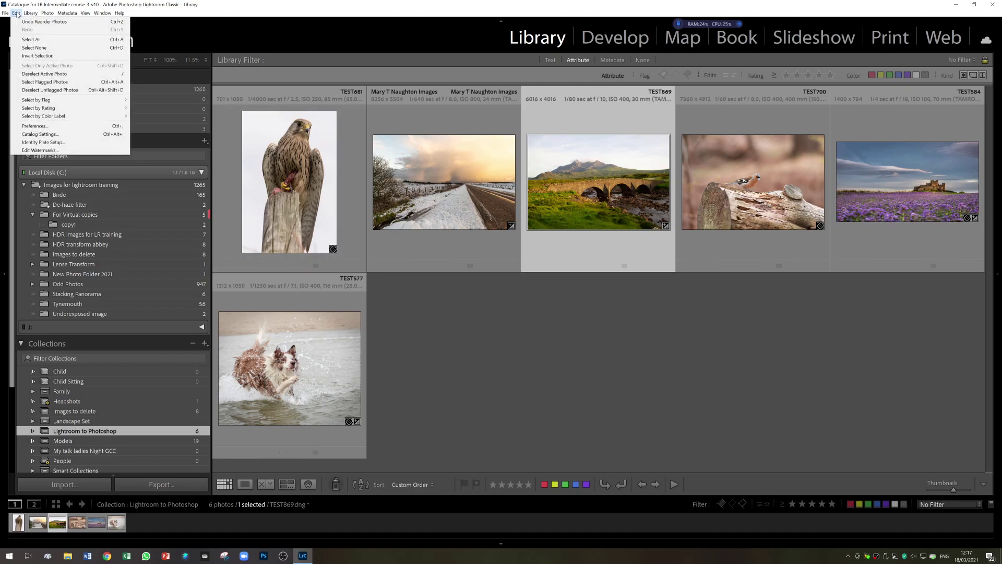
click(47, 127)
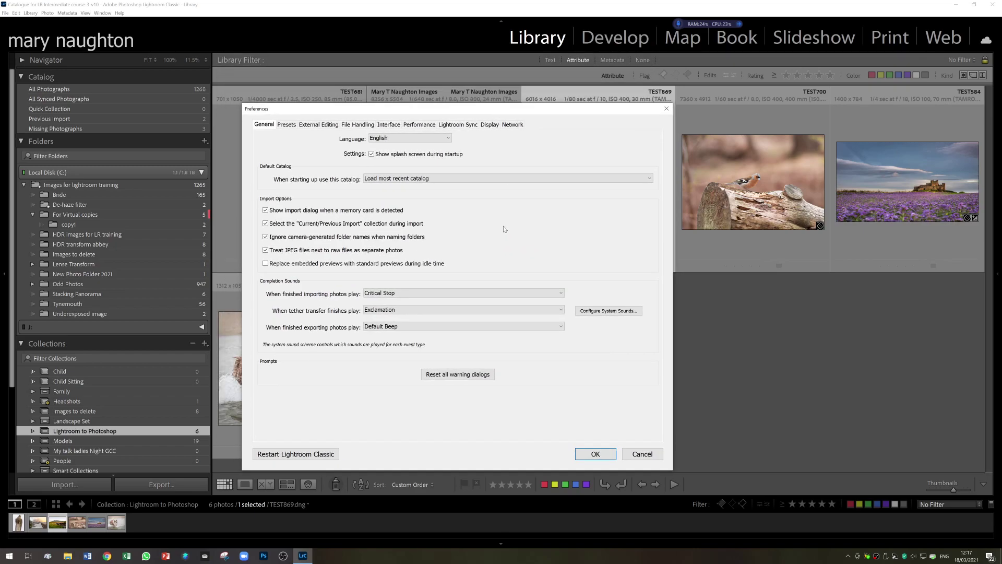
click(321, 128)
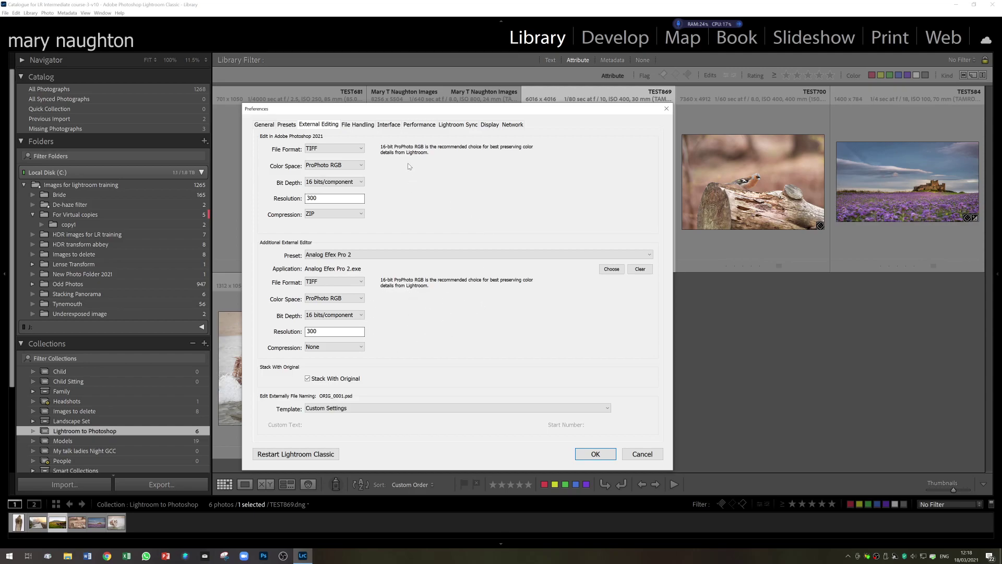
click(360, 150)
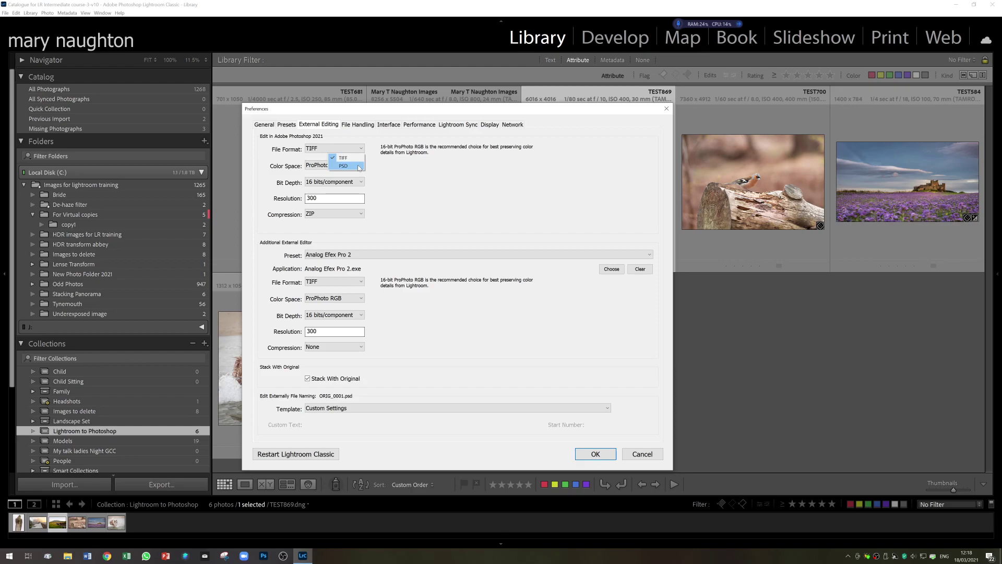
click(343, 166)
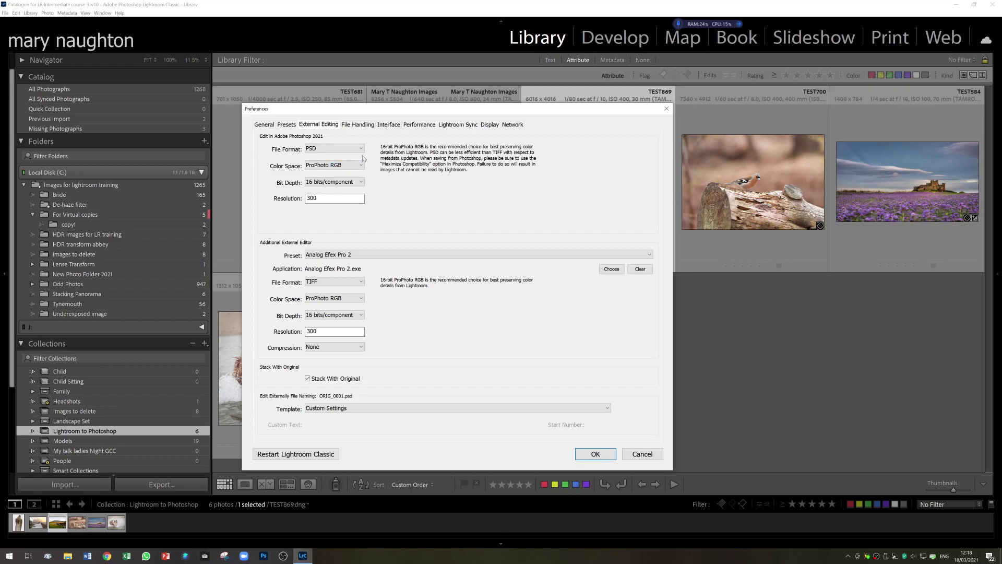
click(357, 149)
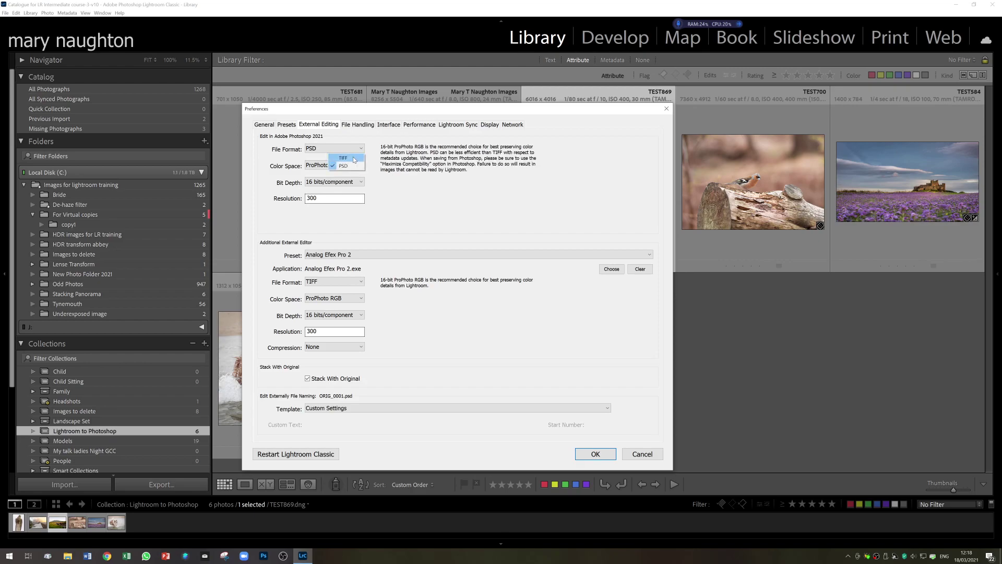
click(354, 159)
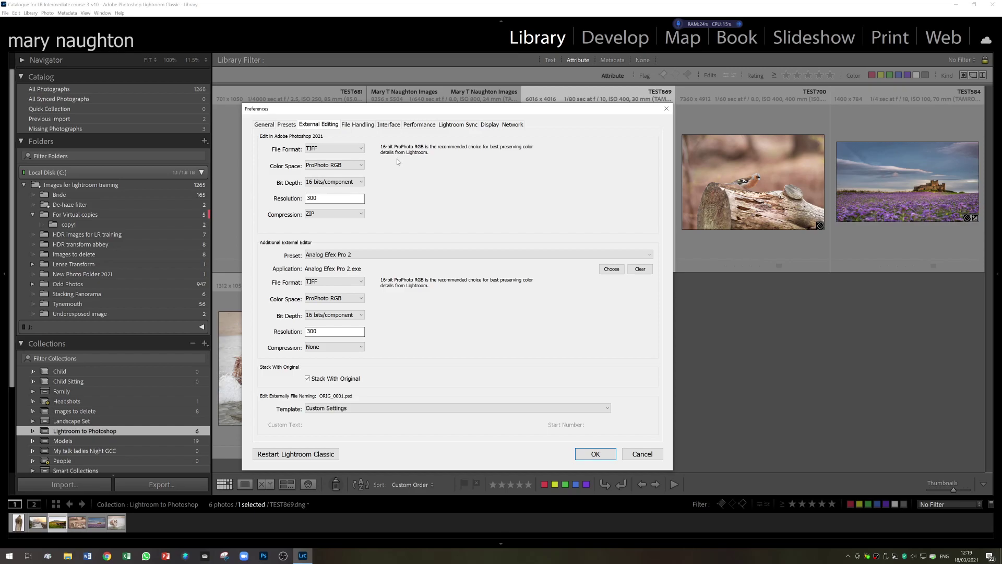
Step: Choose ProPhoto RGB color space, 16 bits/component and ZIP compression for editing in Photoshop, and apply the preferences
click(358, 166)
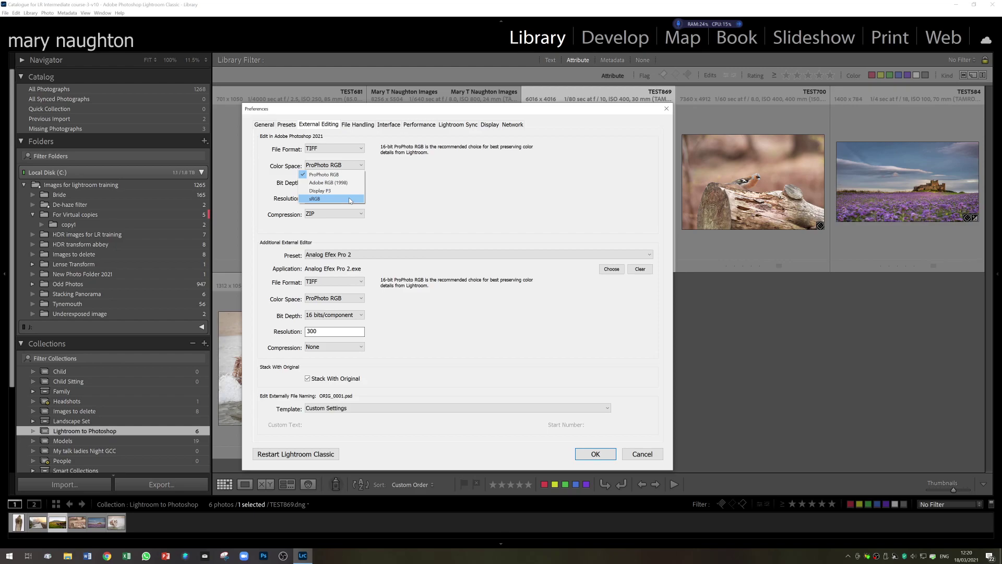
click(358, 177)
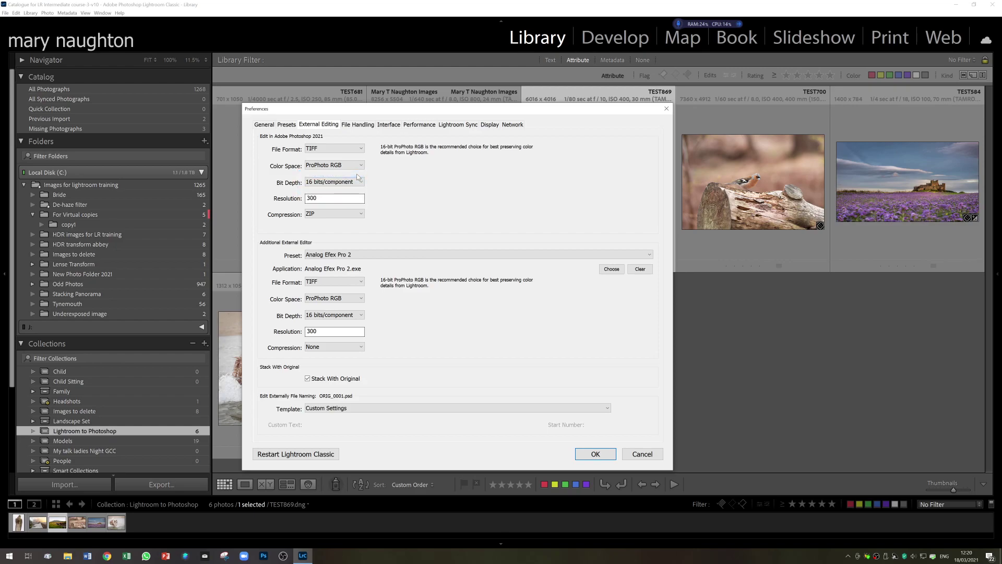
click(360, 182)
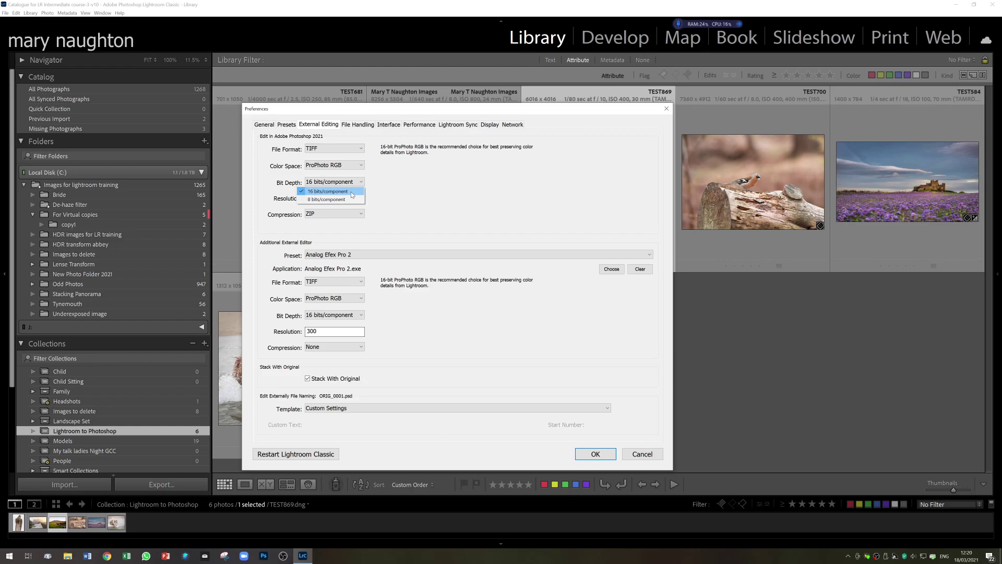
click(352, 193)
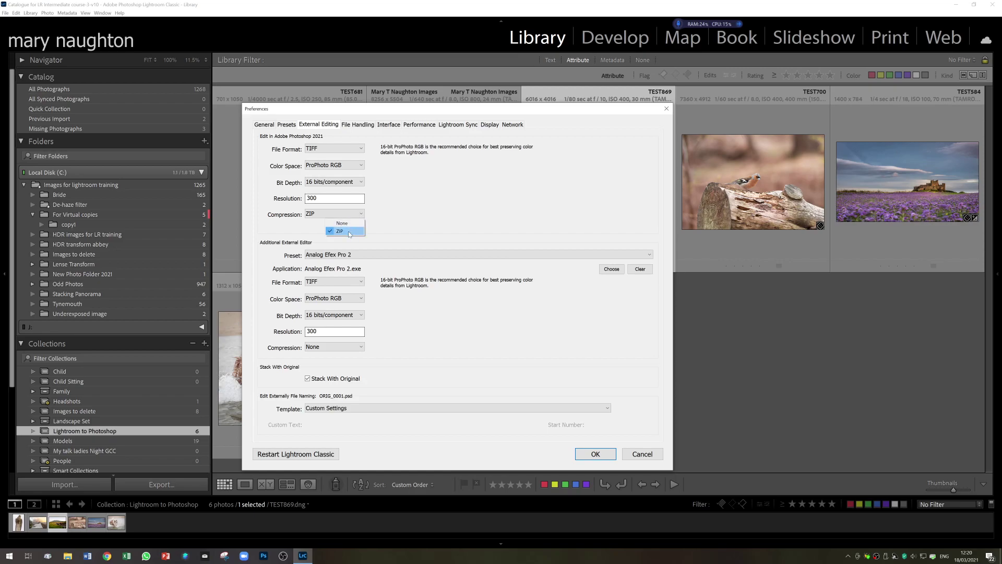
click(349, 234)
click(594, 456)
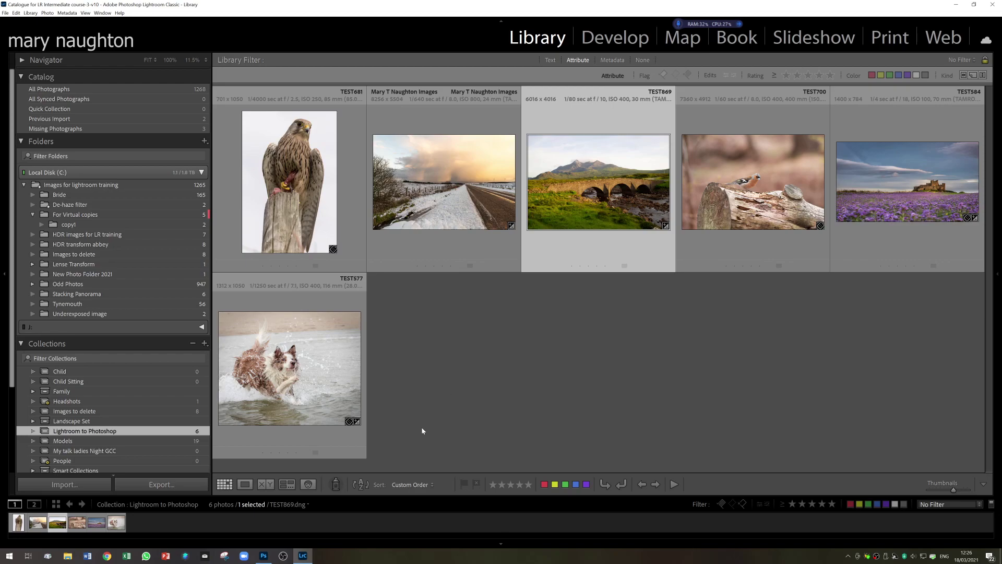
Step: Switch to Photoshop, open the Color Settings and review the available settings presets
click(263, 555)
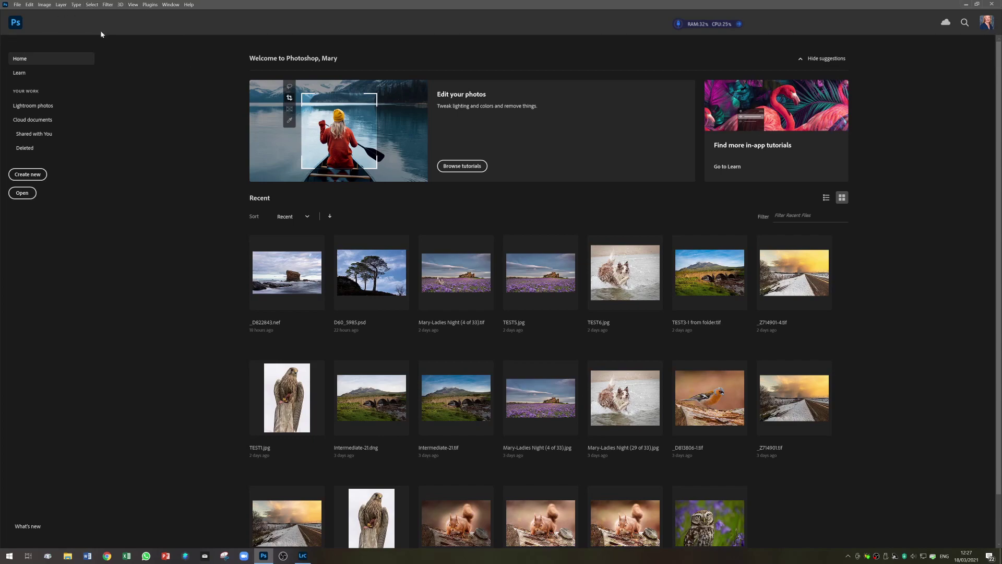
click(29, 6)
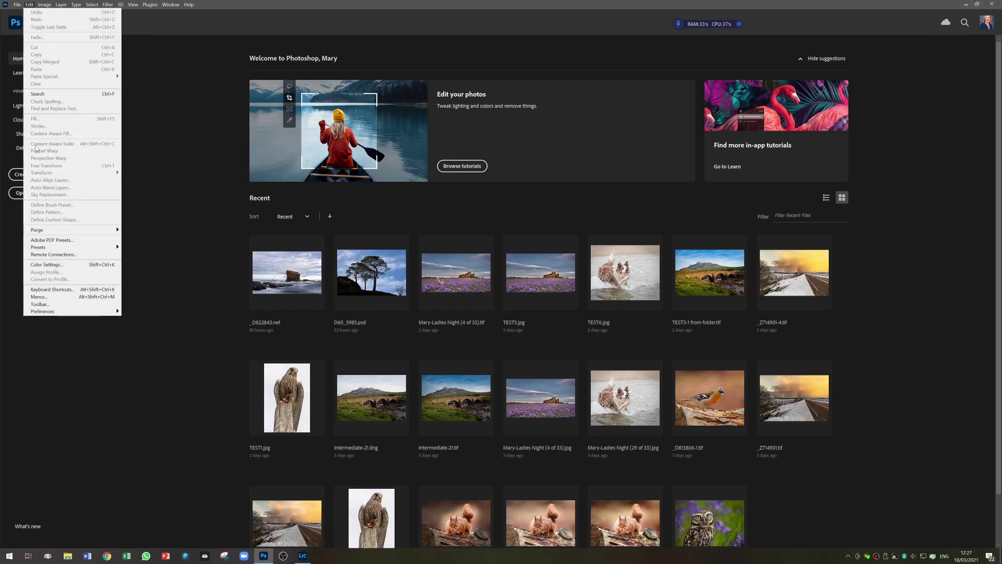
click(330, 163)
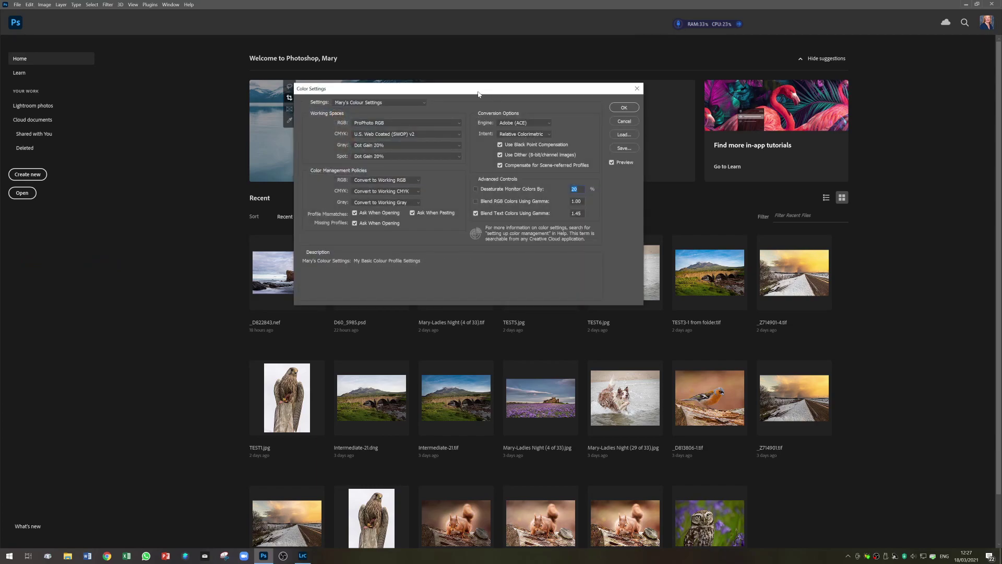
drag(476, 94, 442, 102)
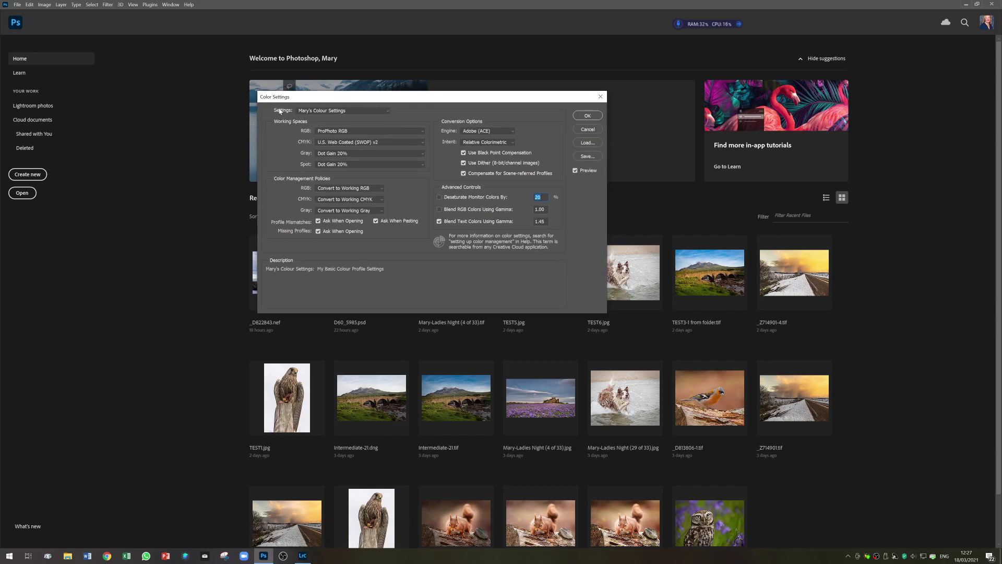
click(387, 110)
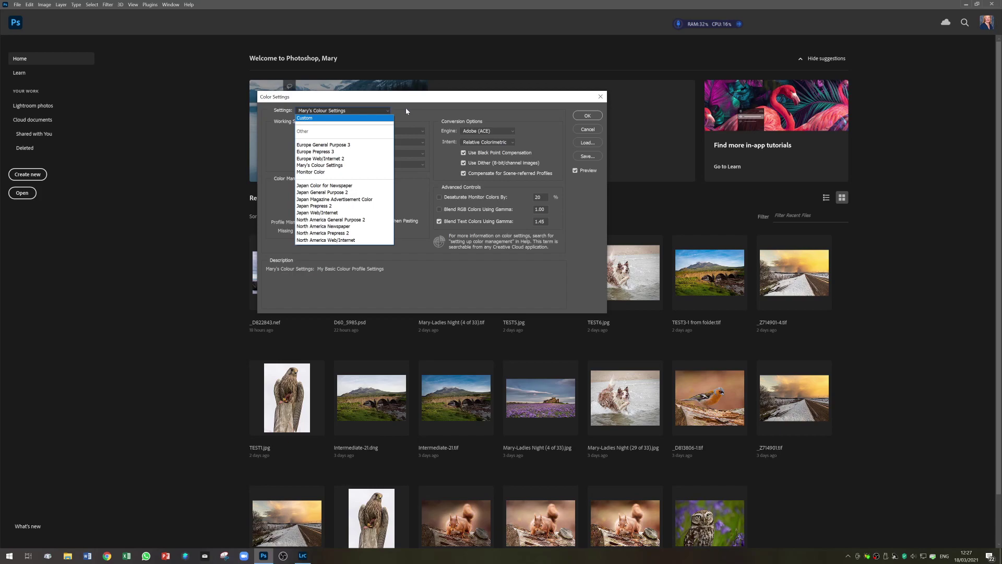
click(352, 111)
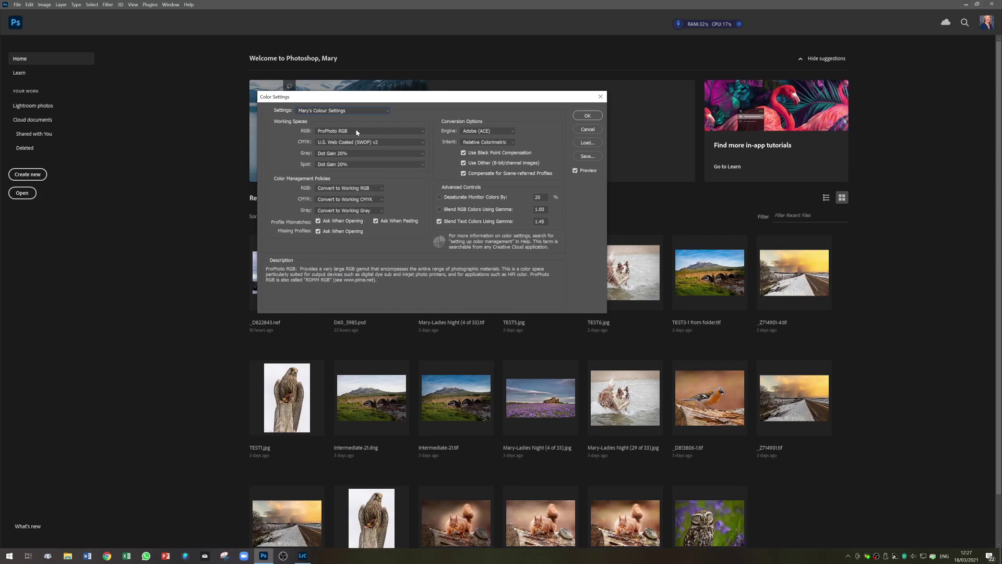
Step: Examine the RGB working space choices and the ICC profile files available for loading
click(423, 132)
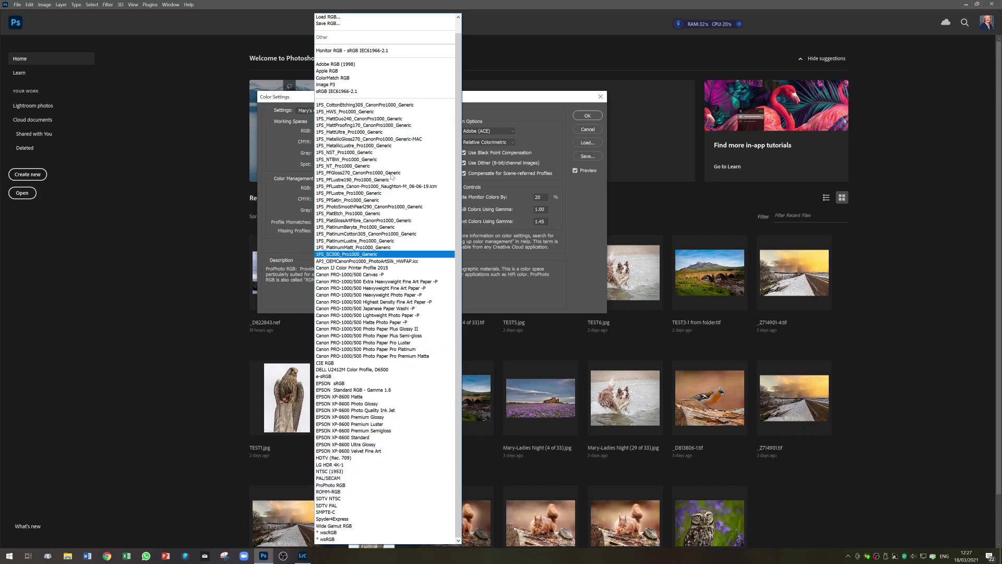
click(366, 19)
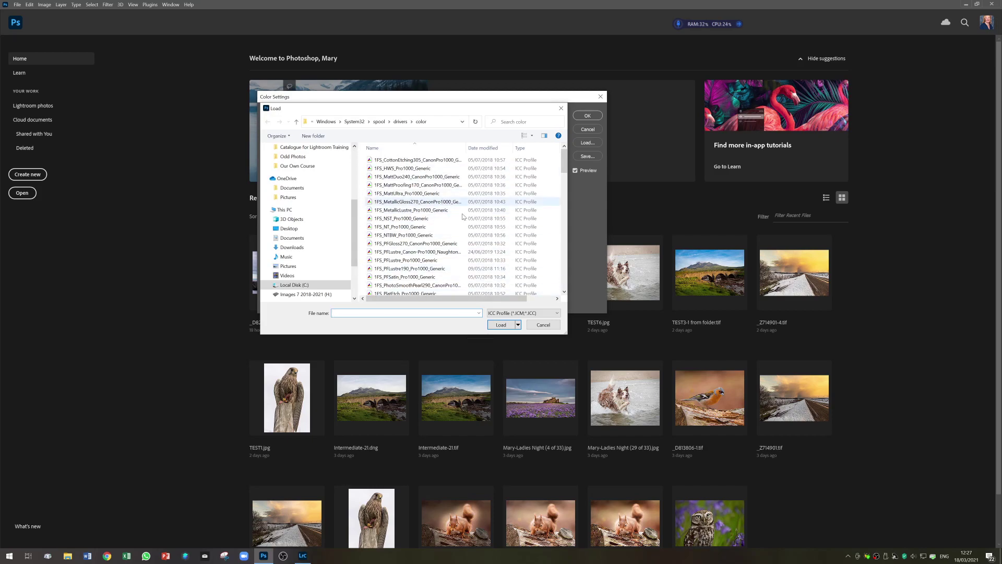
click(552, 326)
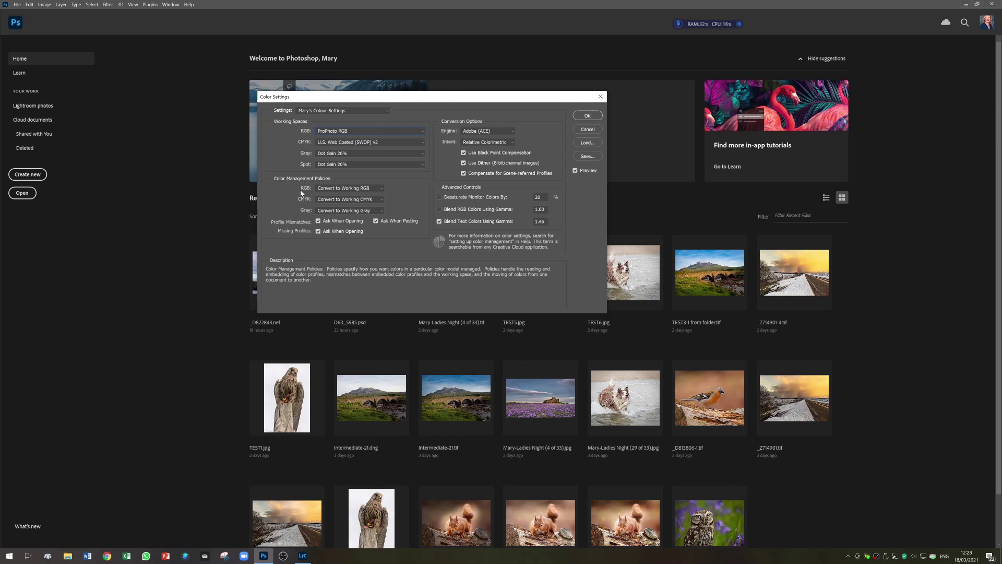
Step: Set the RGB color management policy to Convert to Working RGB
click(380, 189)
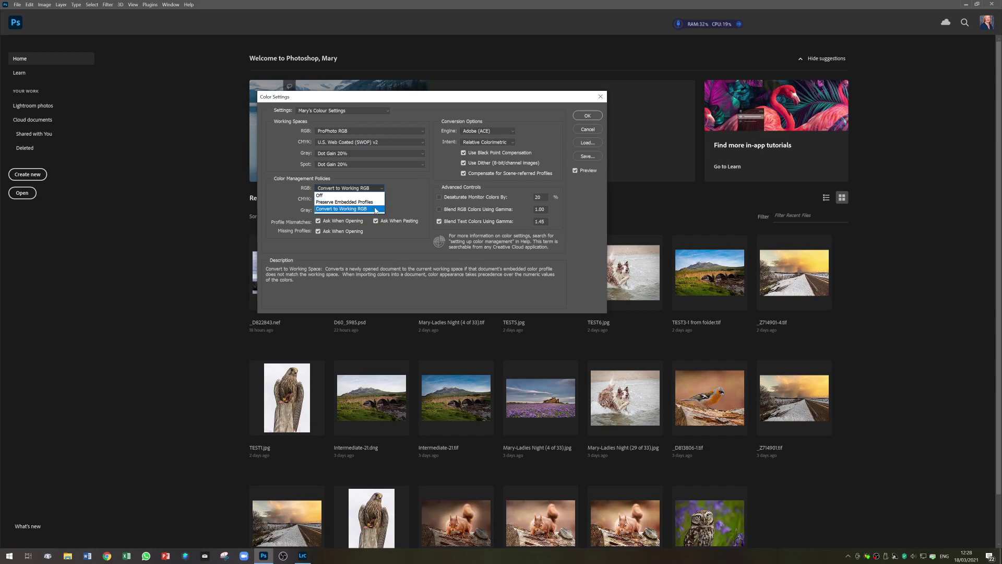
click(333, 210)
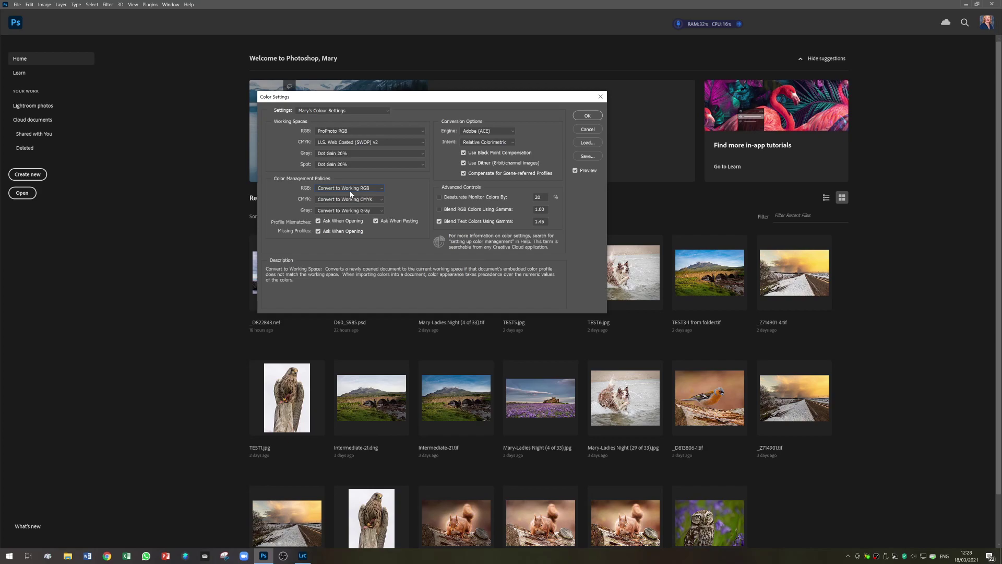
mouse_move(324, 132)
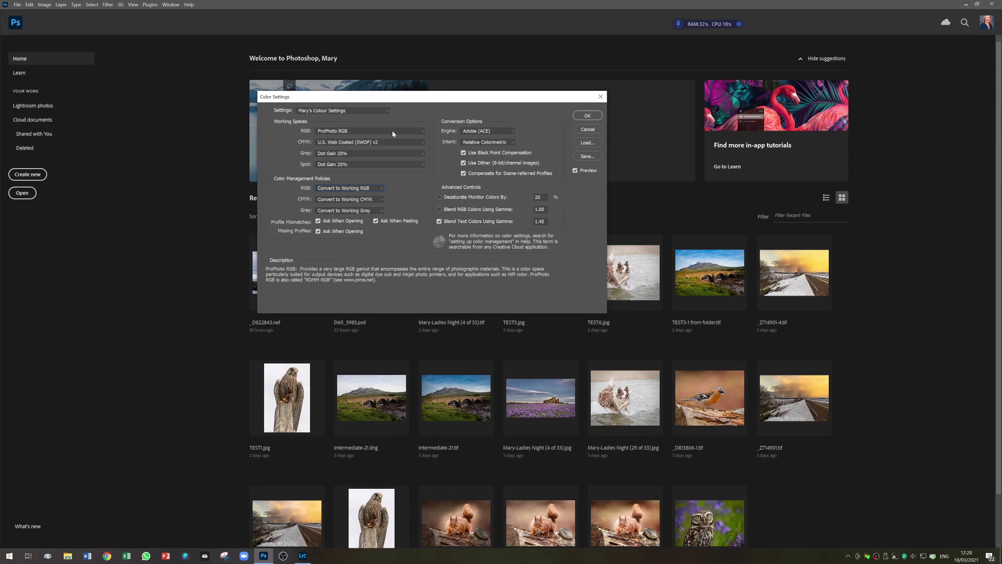
click(381, 189)
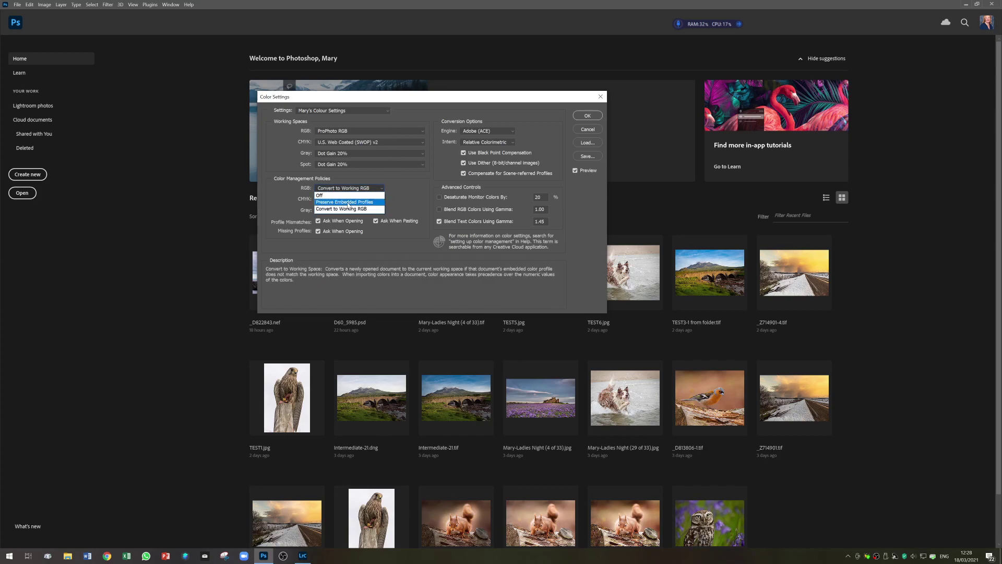
click(375, 202)
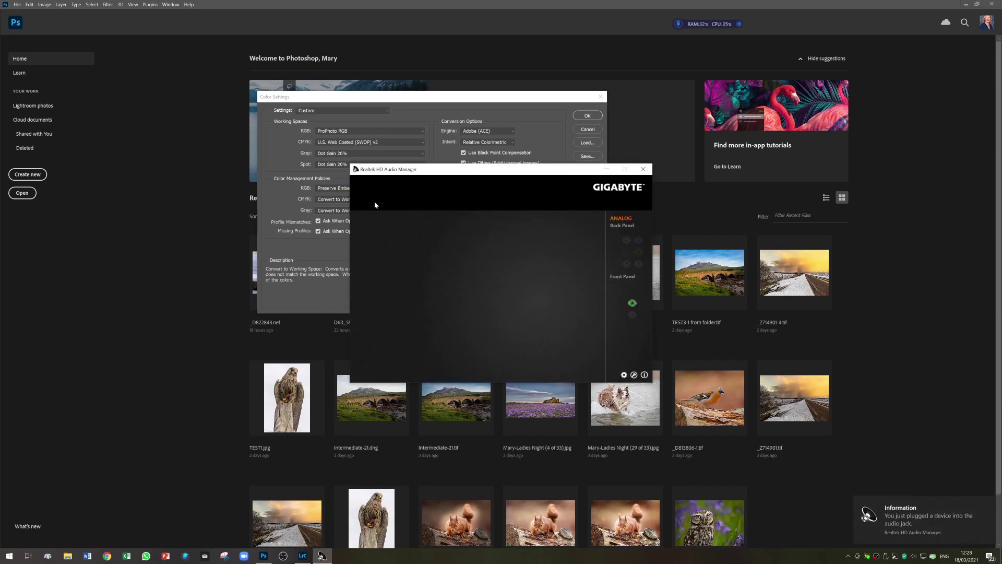
click(643, 169)
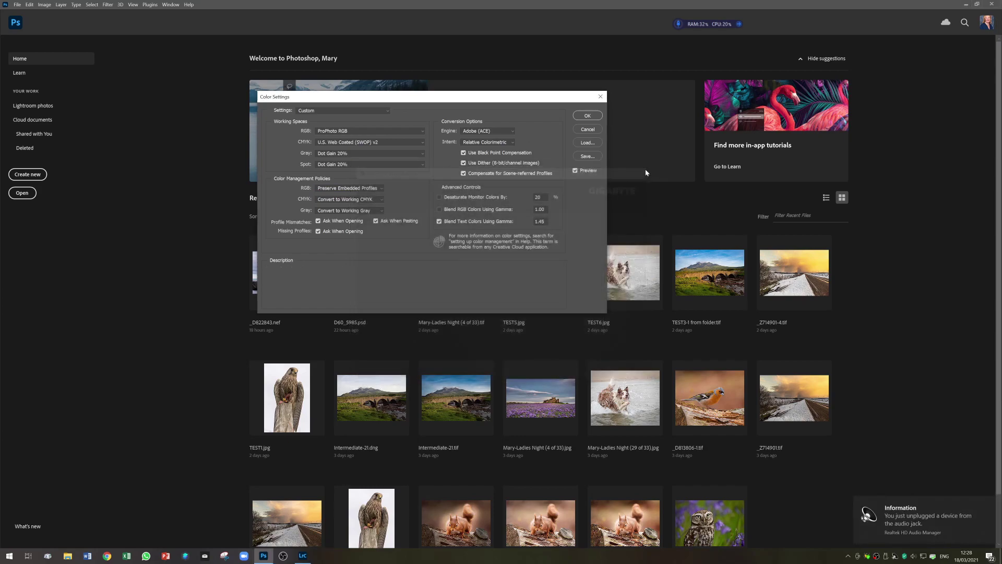
click(380, 188)
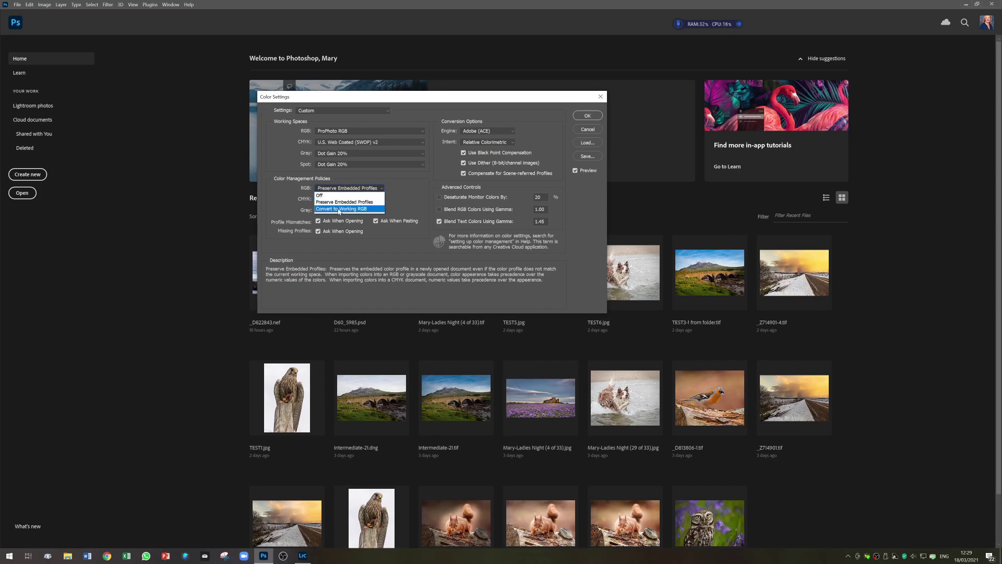
click(339, 209)
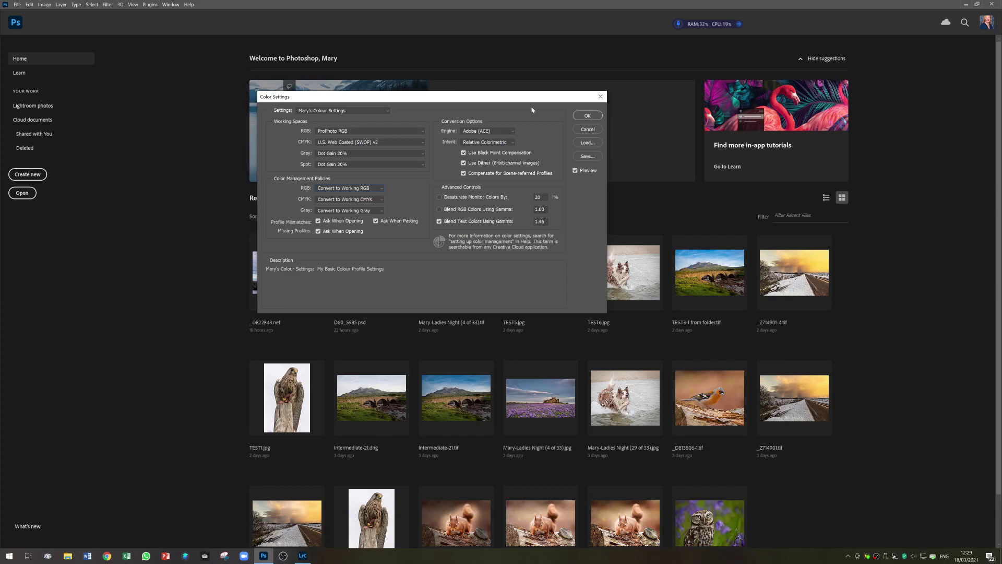
Step: Try to save the color settings to a file with a comment, and apply the current settings
click(588, 156)
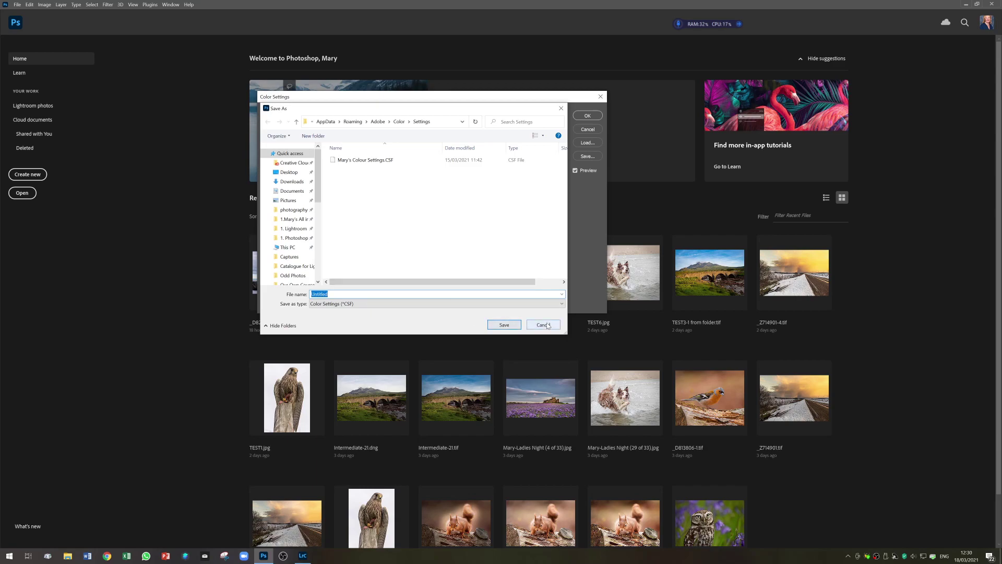
click(504, 325)
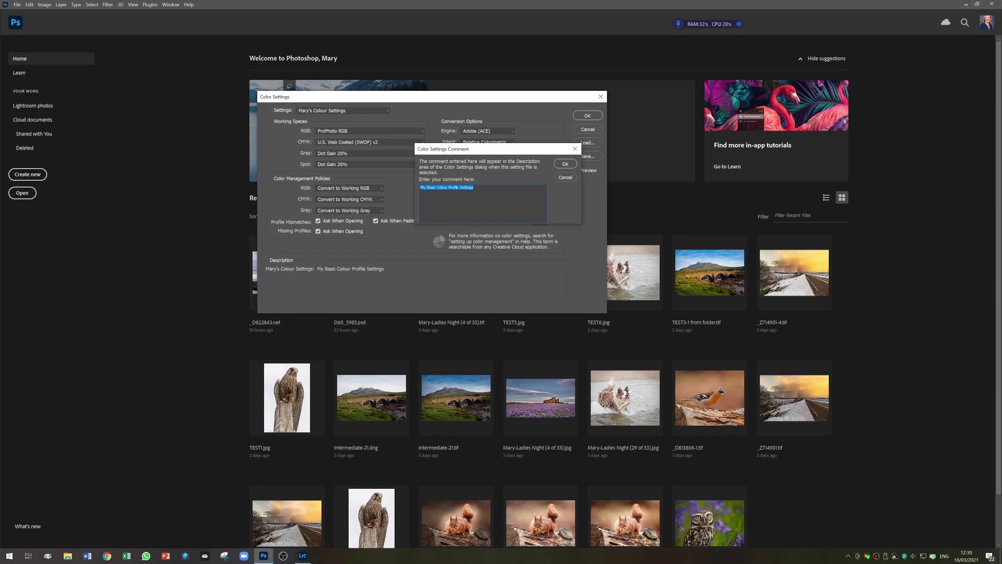
click(569, 179)
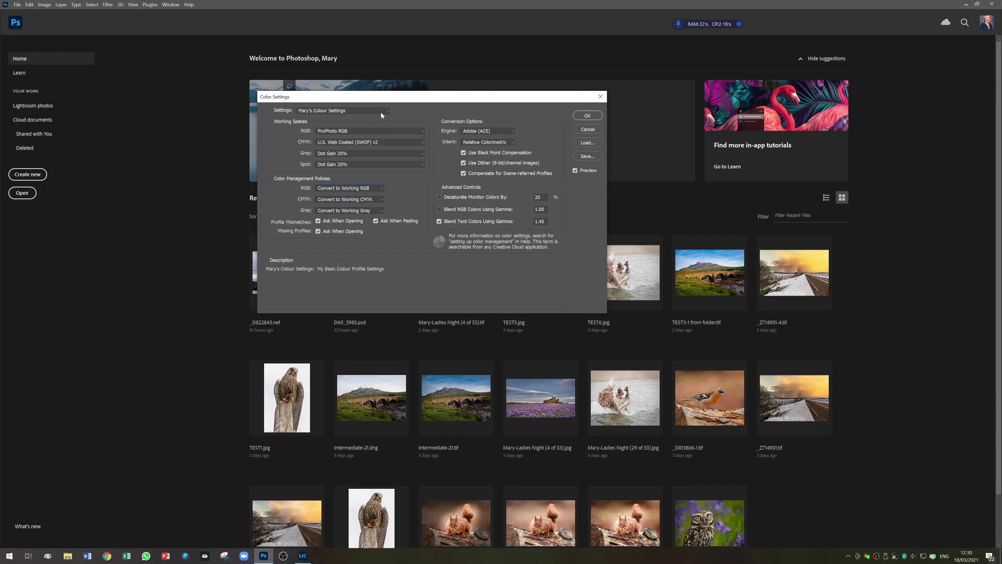
click(593, 118)
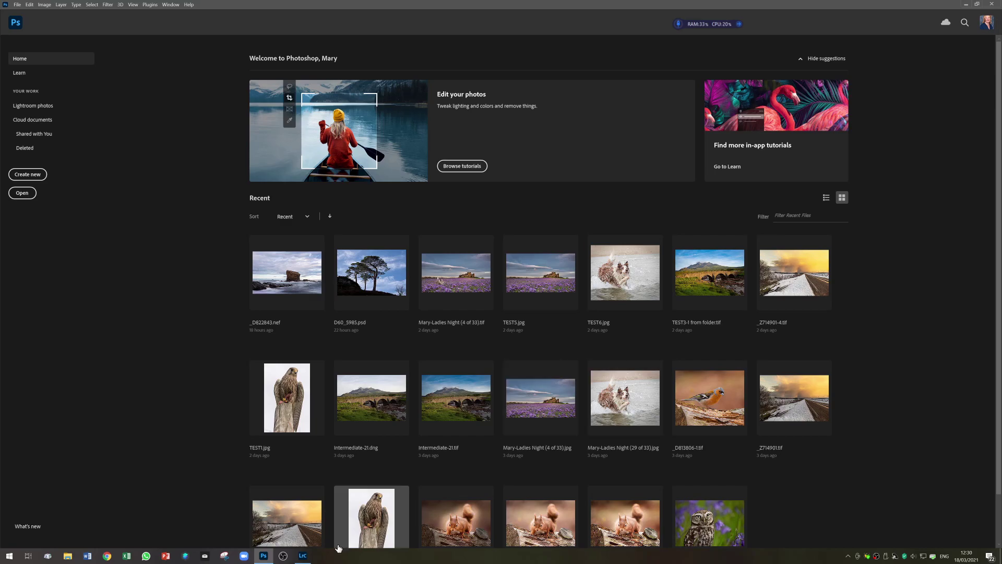
Step: Switch to Lightroom Classic and review the external editing options available for the kestrel photo TEST681
click(304, 556)
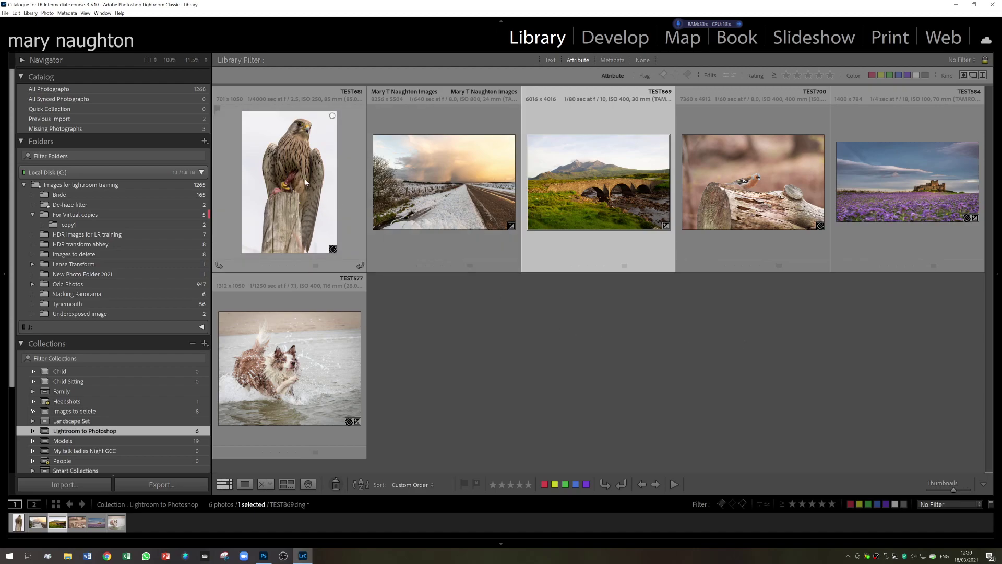
mouse_move(306, 183)
right_click(284, 185)
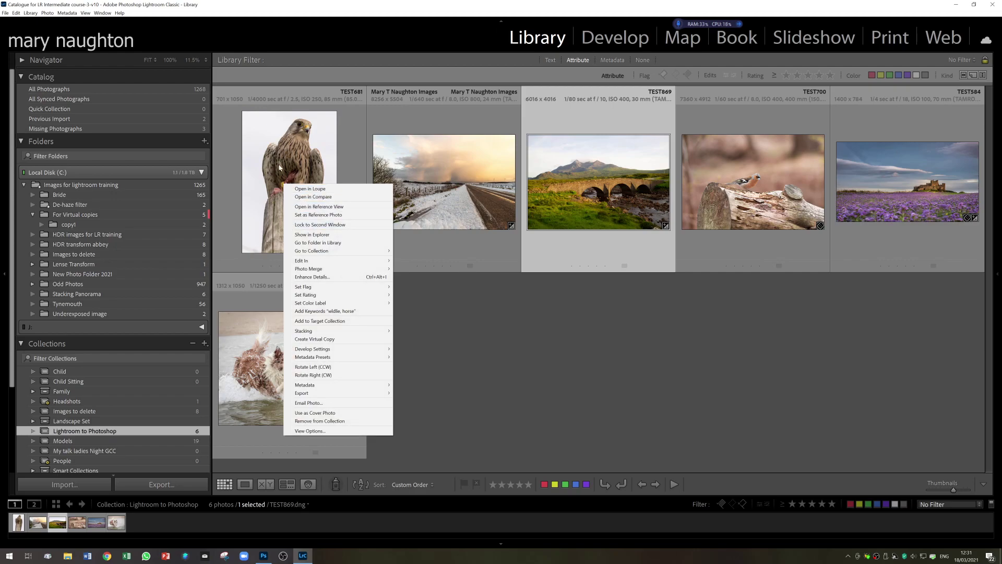
mouse_move(291, 264)
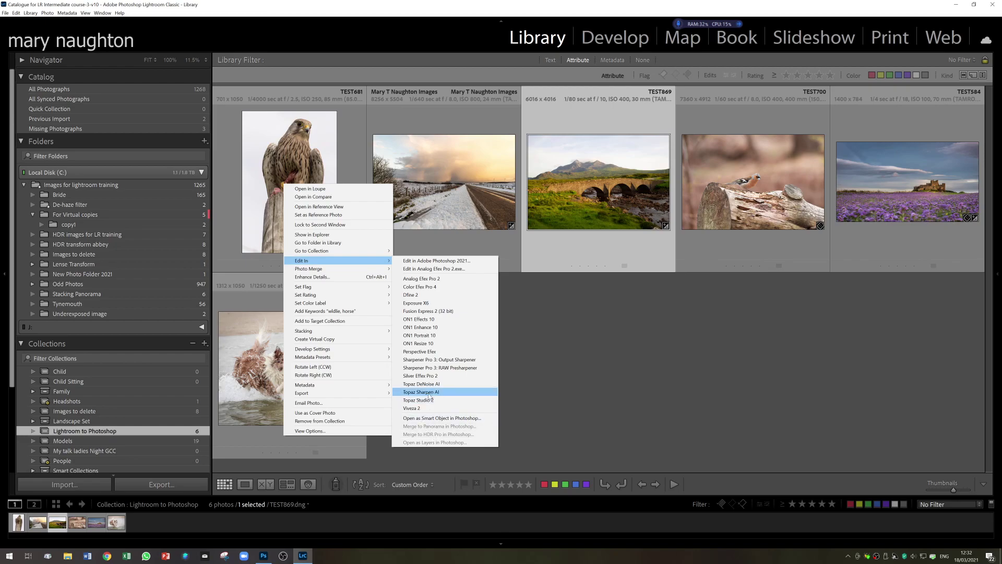
click(359, 173)
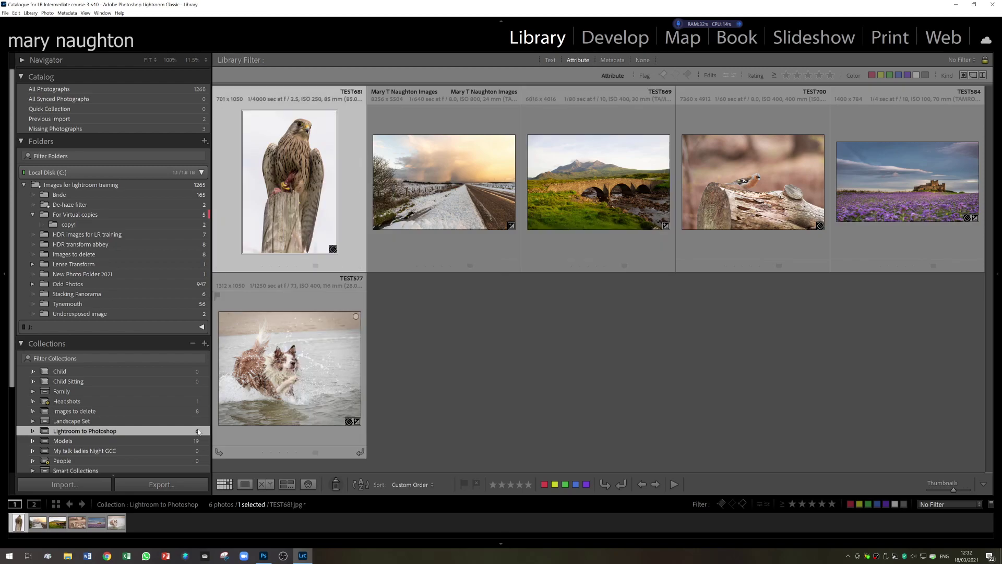
Step: Select the kestrel and snowy road photos together and review the external editing options for multiple photos, including Open as Layers in Photoshop
ctrl+click(42, 524)
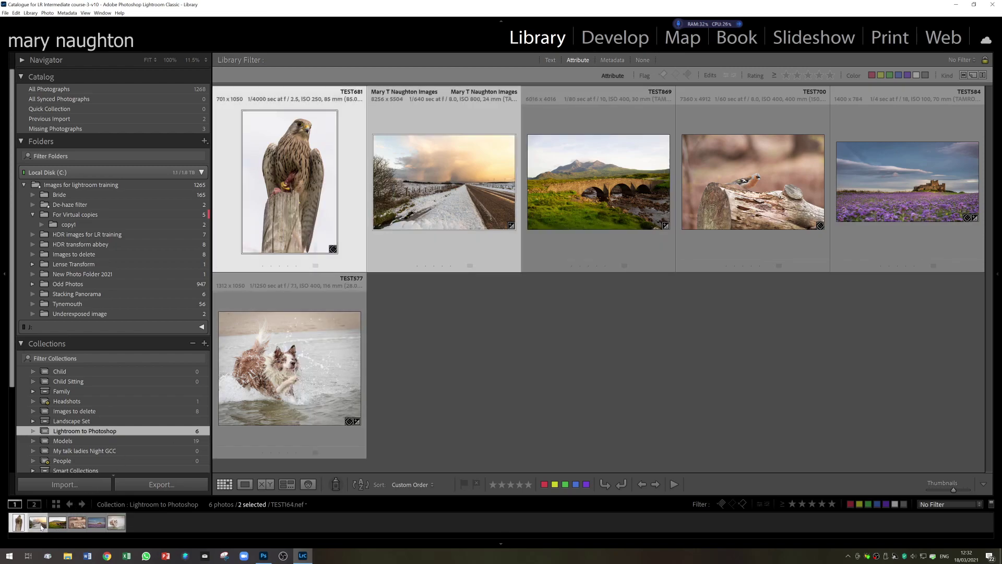
right_click(301, 159)
mouse_move(340, 235)
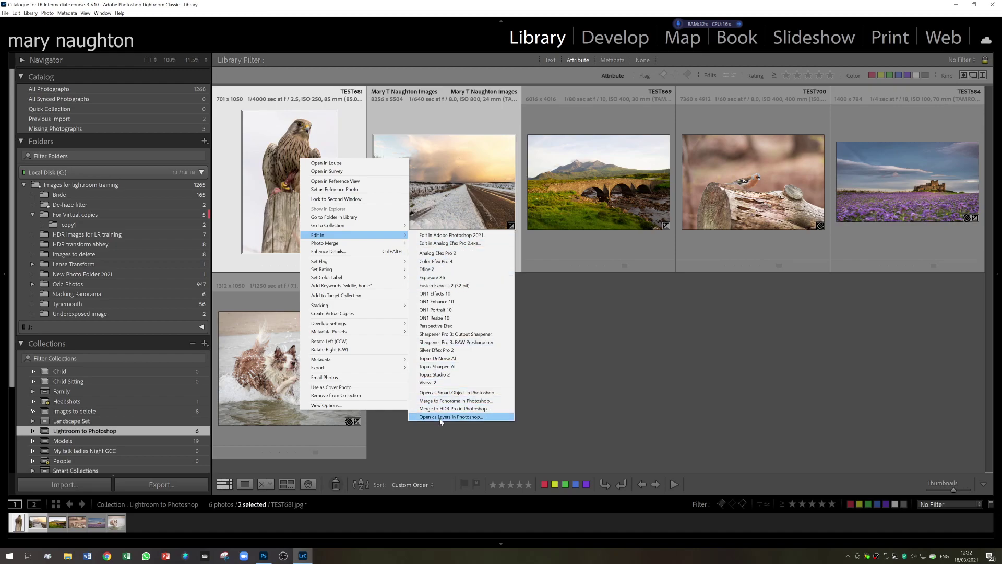
click(573, 343)
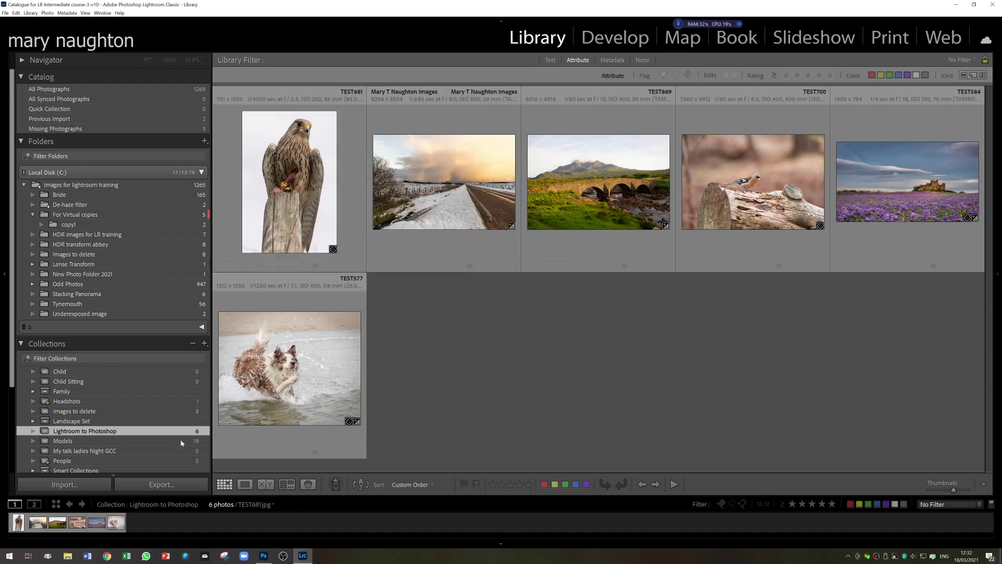
Step: Open the kestrel photo in Photoshop as a copy with Lightroom adjustments, and switch to Photoshop to view it
click(300, 177)
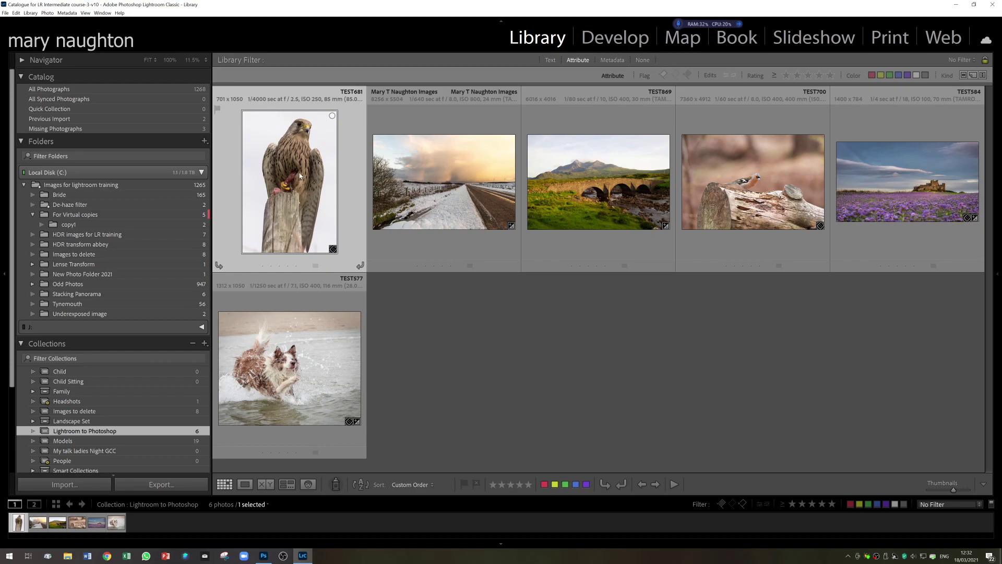
right_click(287, 145)
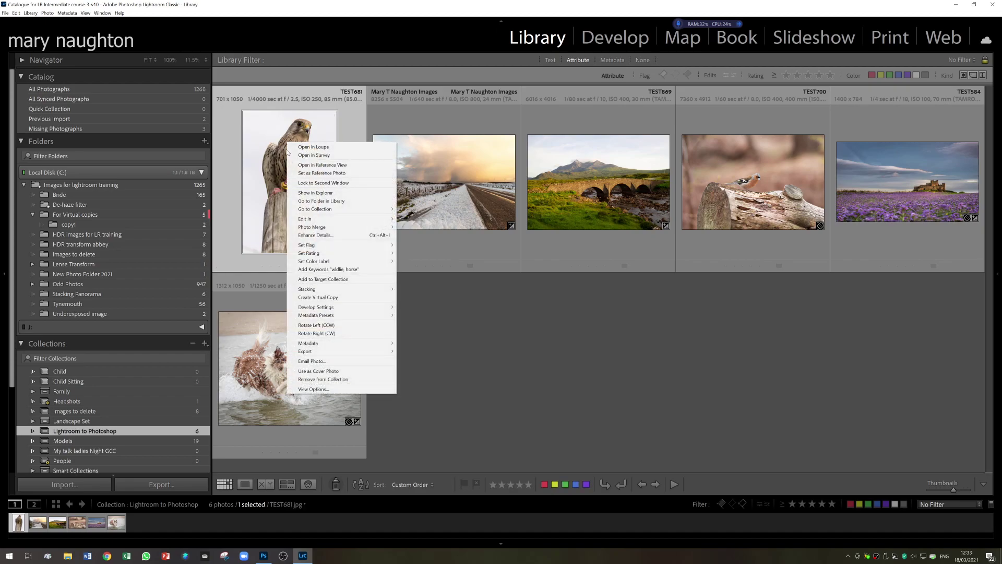
mouse_move(298, 220)
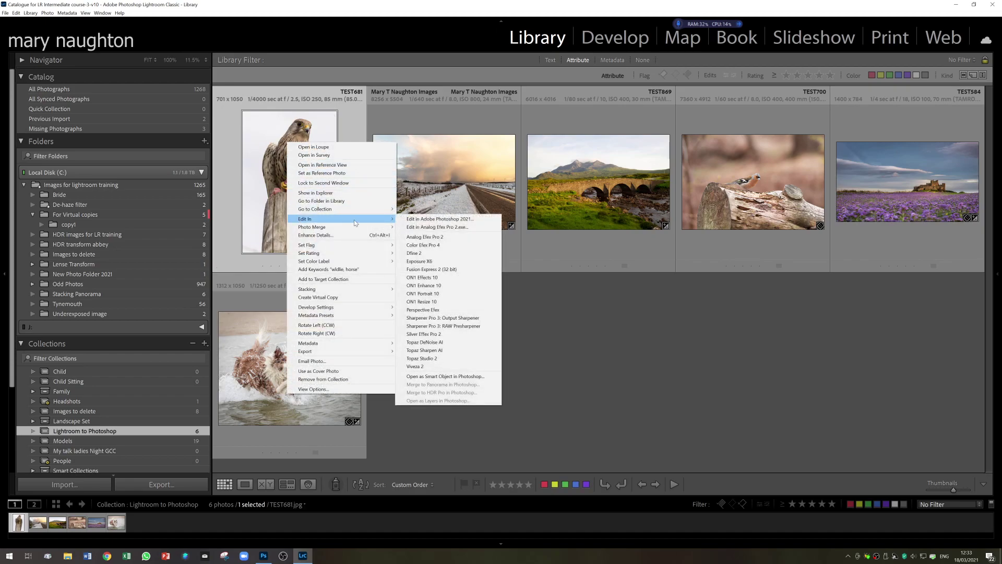
click(433, 220)
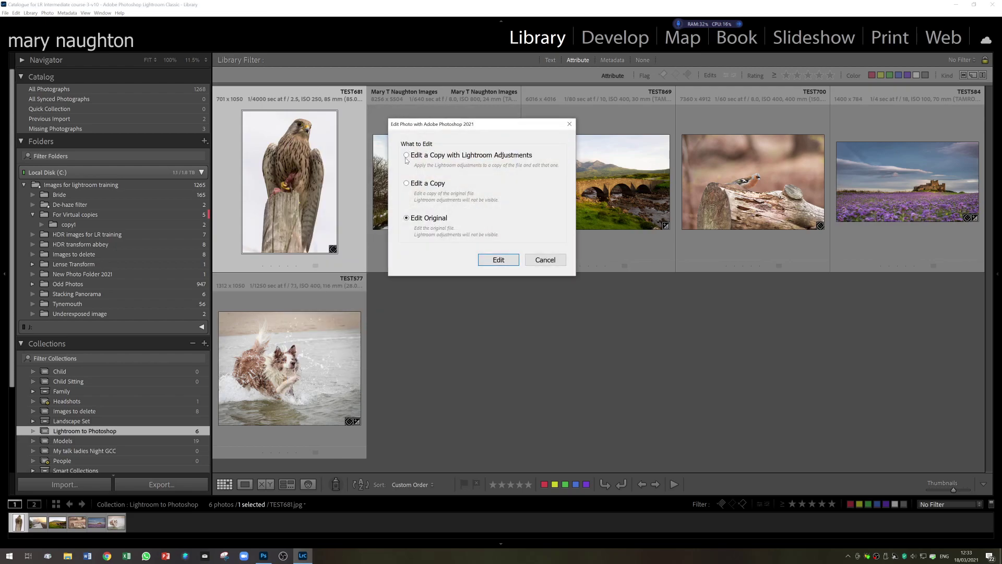
click(407, 155)
click(498, 260)
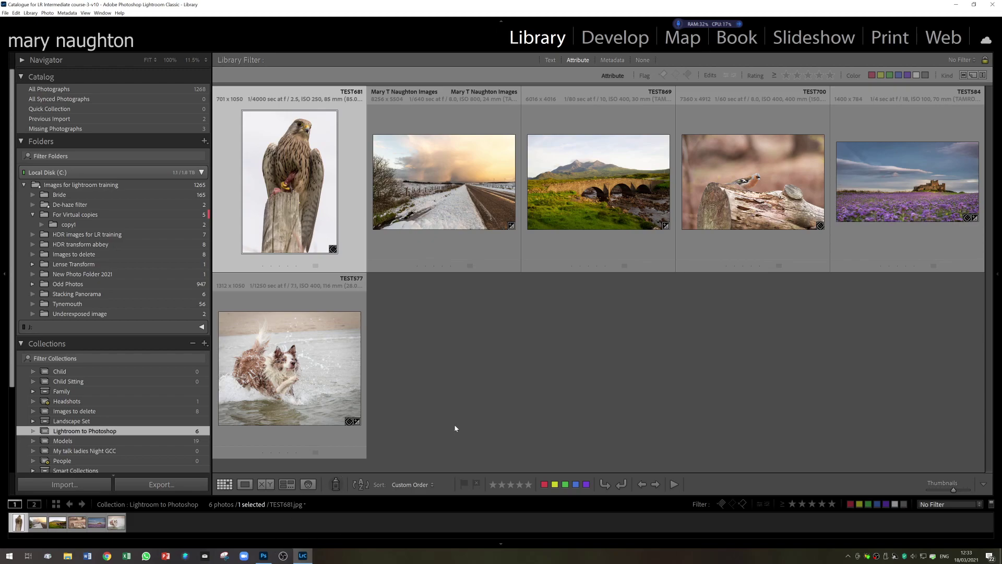
click(265, 557)
click(286, 392)
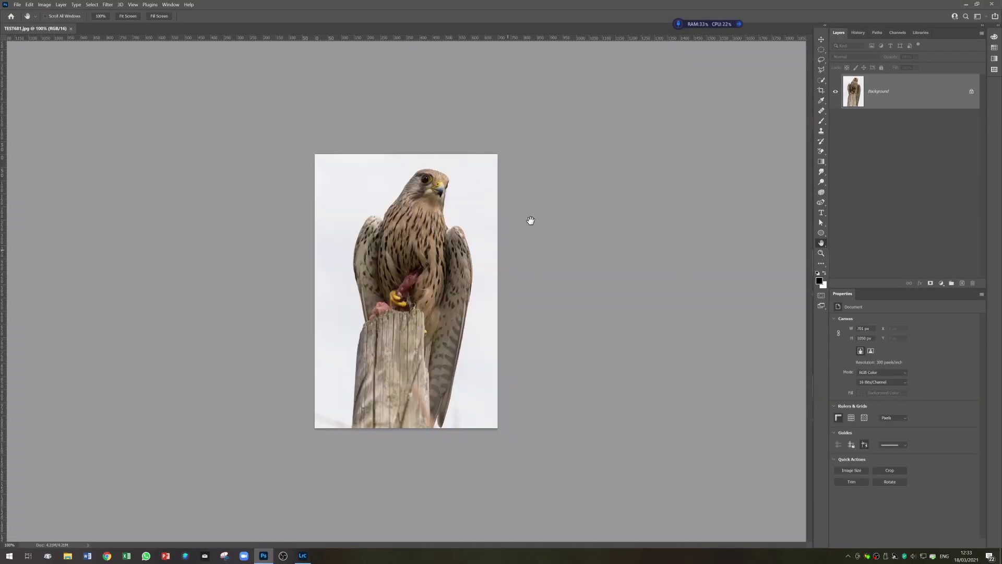
scroll(459, 265, up, 5)
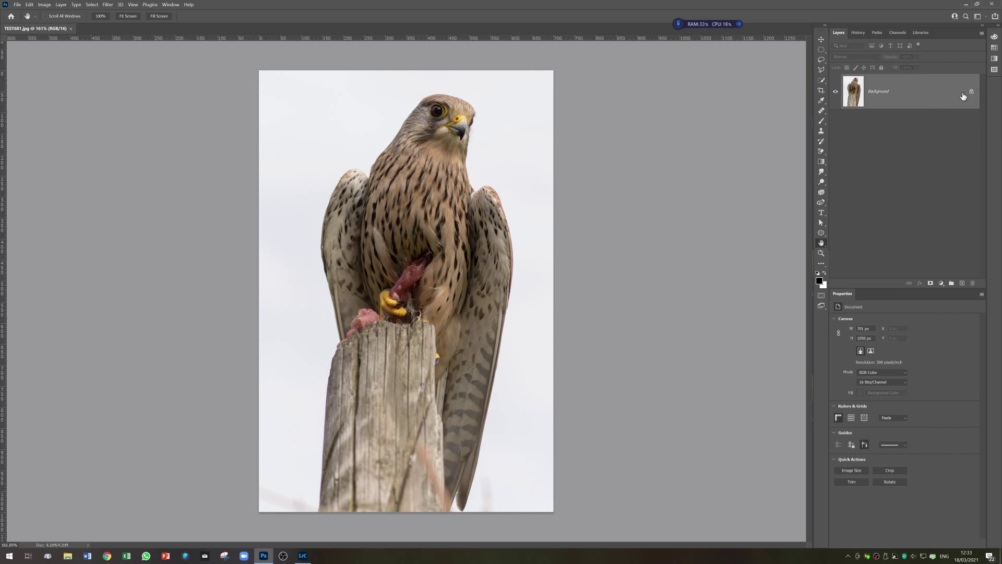
Step: Return to Lightroom, open the same kestrel photo as a Smart Object in Photoshop, and switch to Photoshop
click(302, 556)
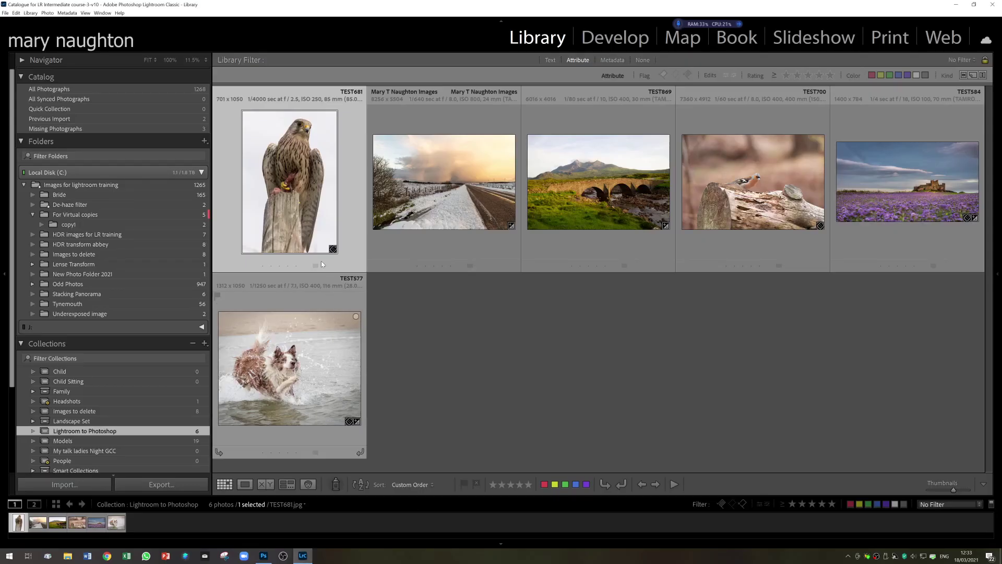
right_click(284, 168)
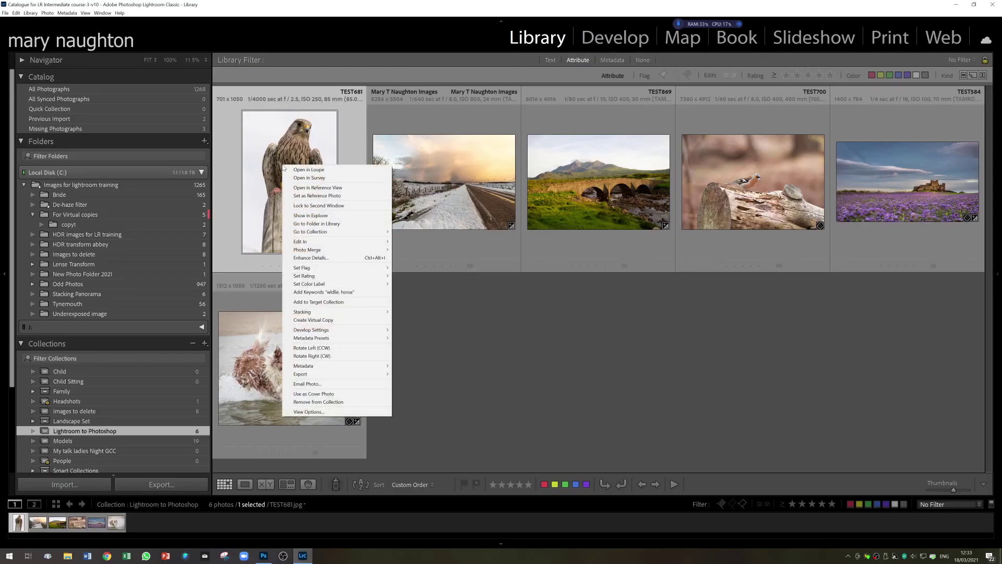
mouse_move(299, 242)
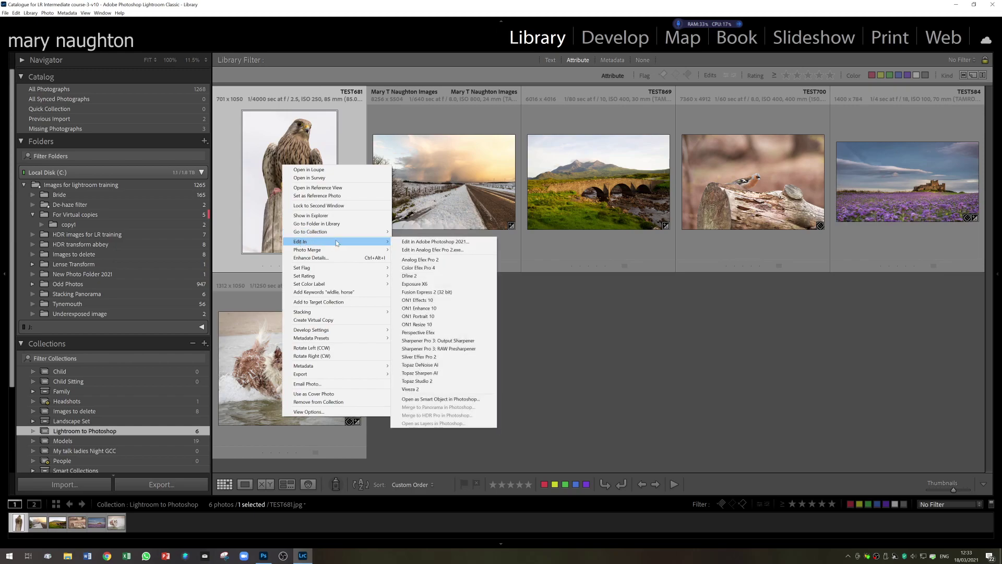
click(431, 400)
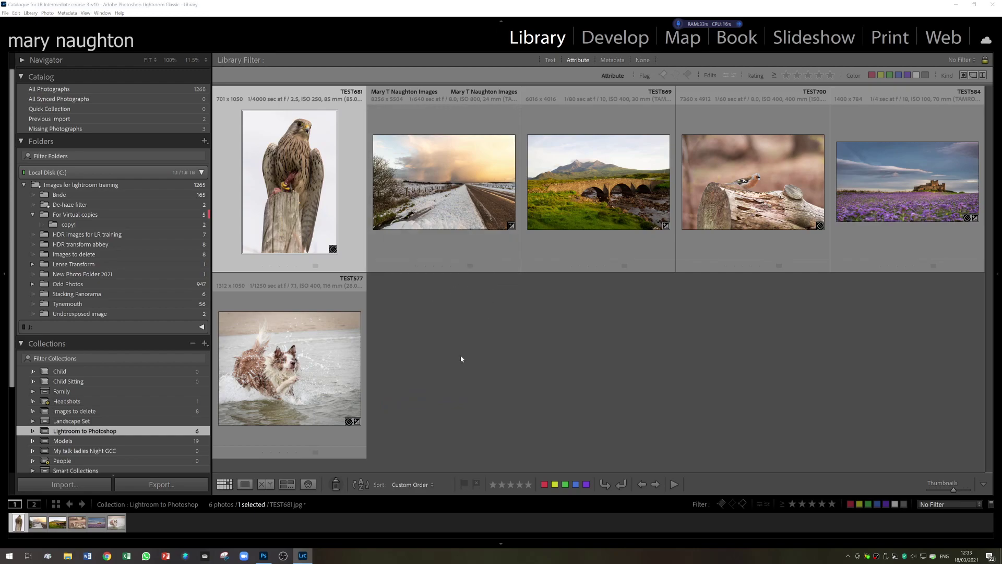
click(264, 556)
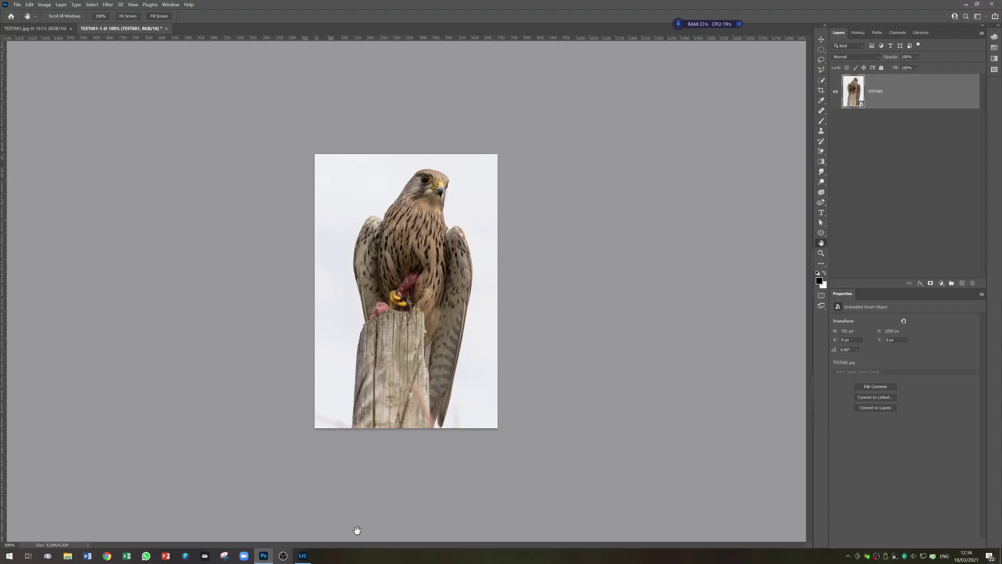
Step: Compare the layers of the regular TEST681.jpg document with those of the Smart Object document TEST681-1
click(29, 29)
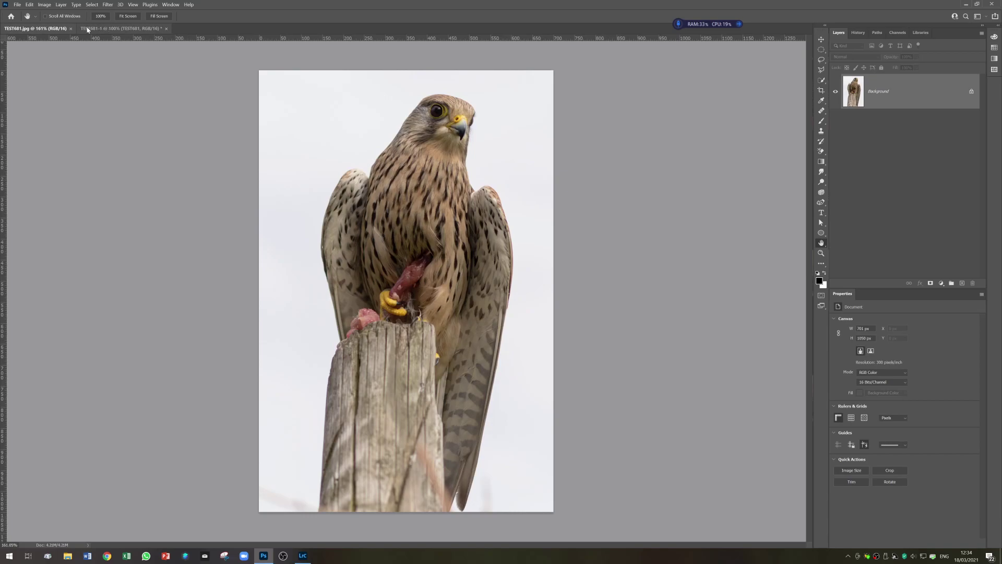
click(109, 29)
click(56, 29)
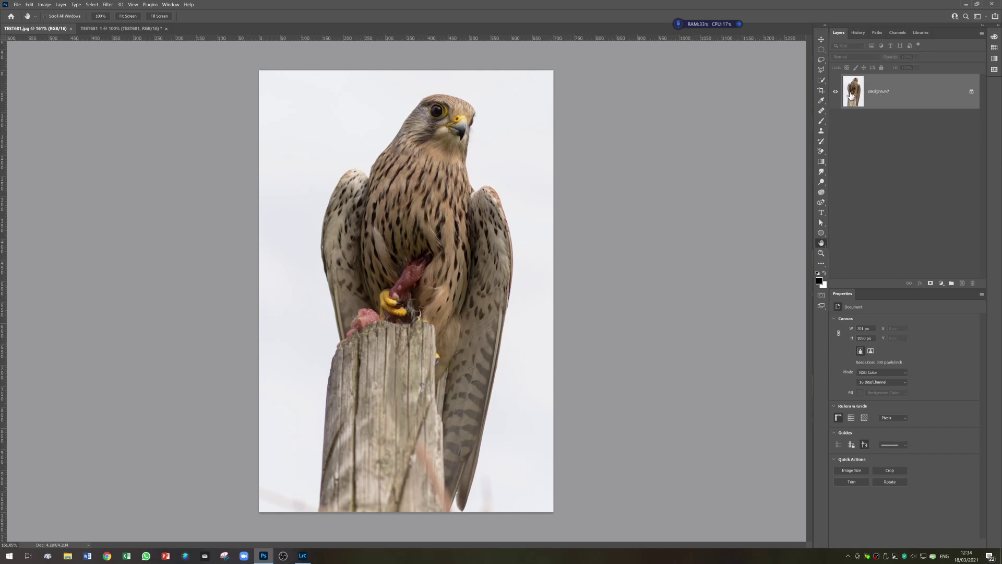
click(146, 29)
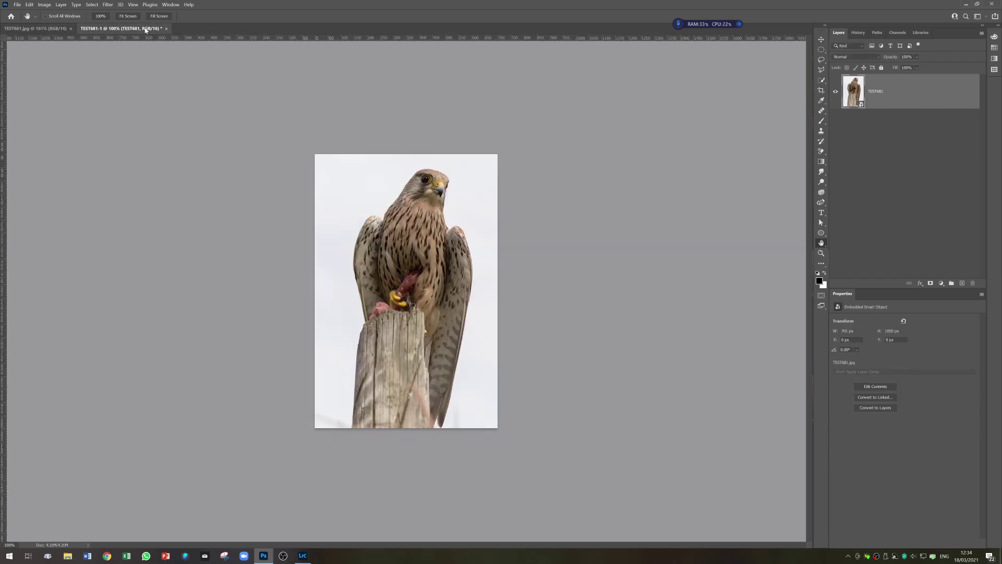
scroll(583, 179, up, 2)
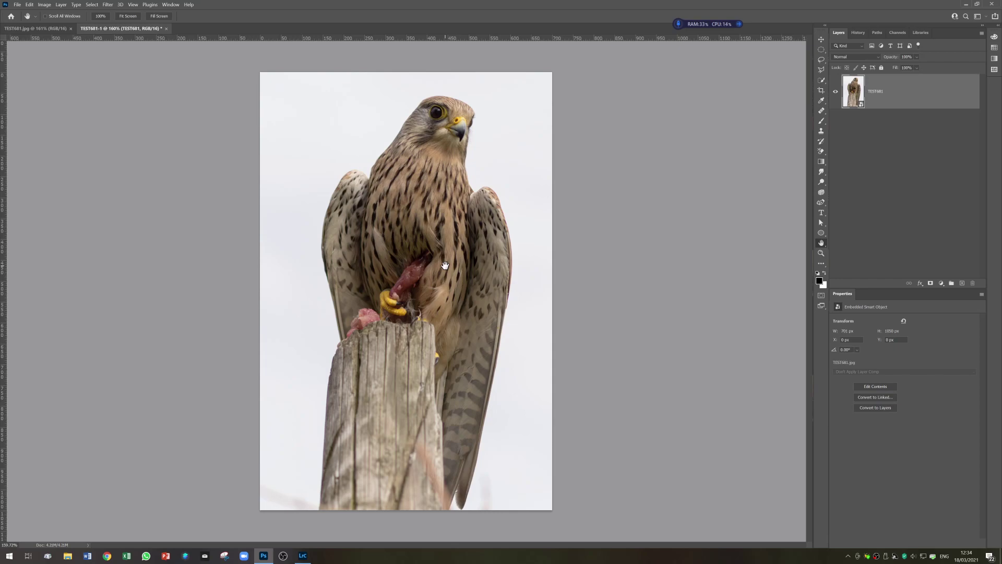
Step: Open the TEST681 Smart Object in Camera Raw to examine the editing controls, and close it without applying changes
double_click(854, 98)
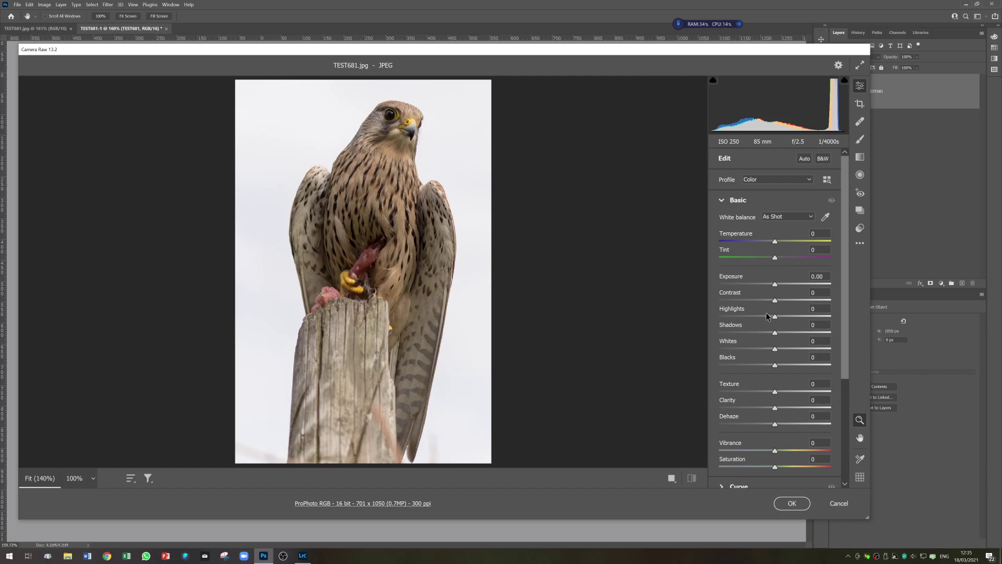
drag(776, 287, 776, 287)
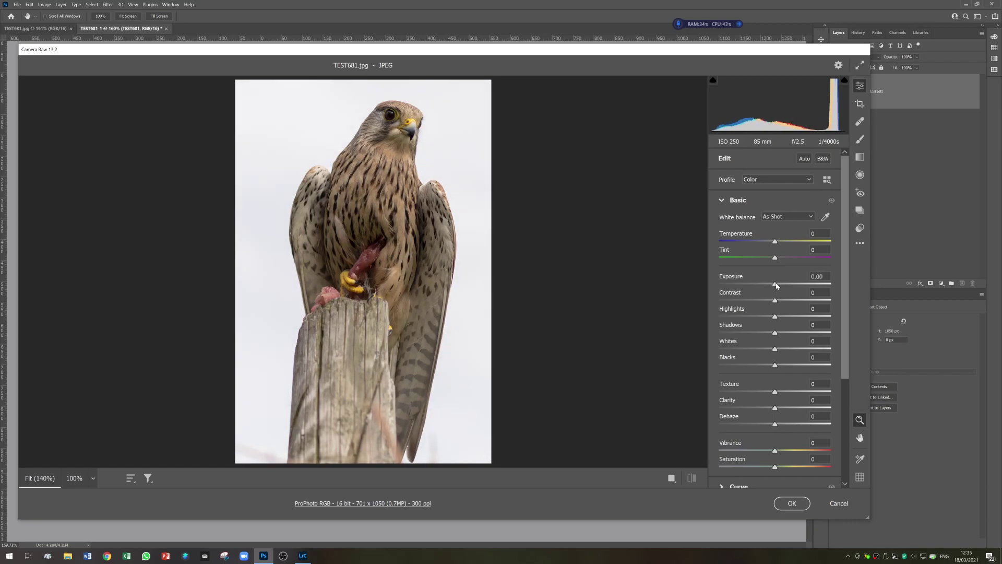
click(839, 503)
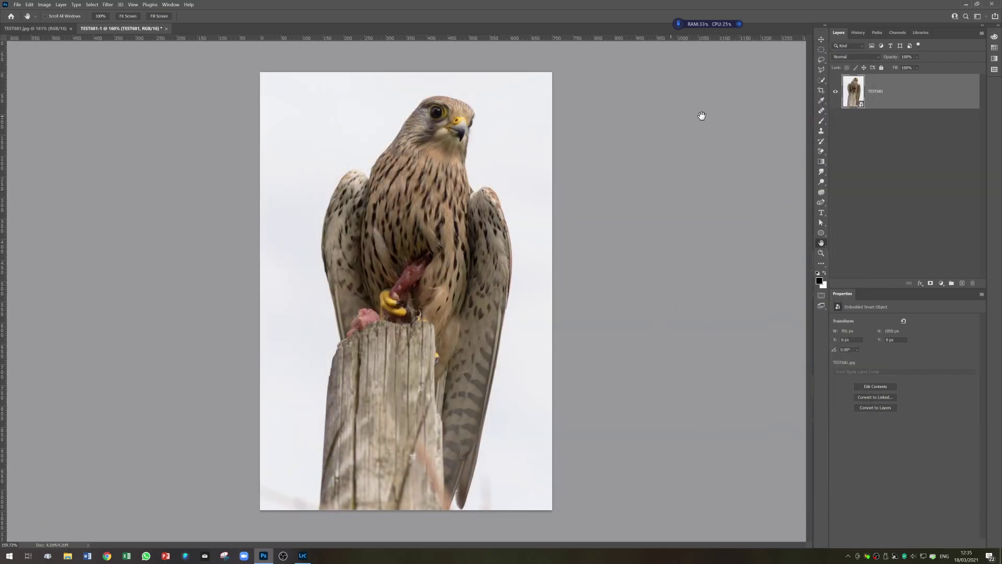
Step: In the TEST681.jpg document, unlock the background layer and scale it down to about 13% toward the canvas's lower-left corner
click(35, 28)
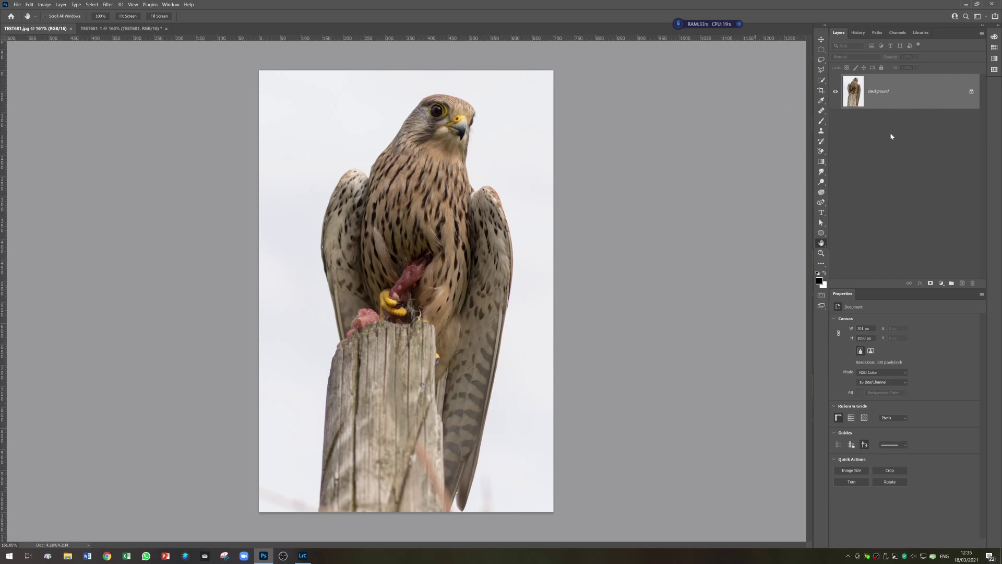
click(972, 93)
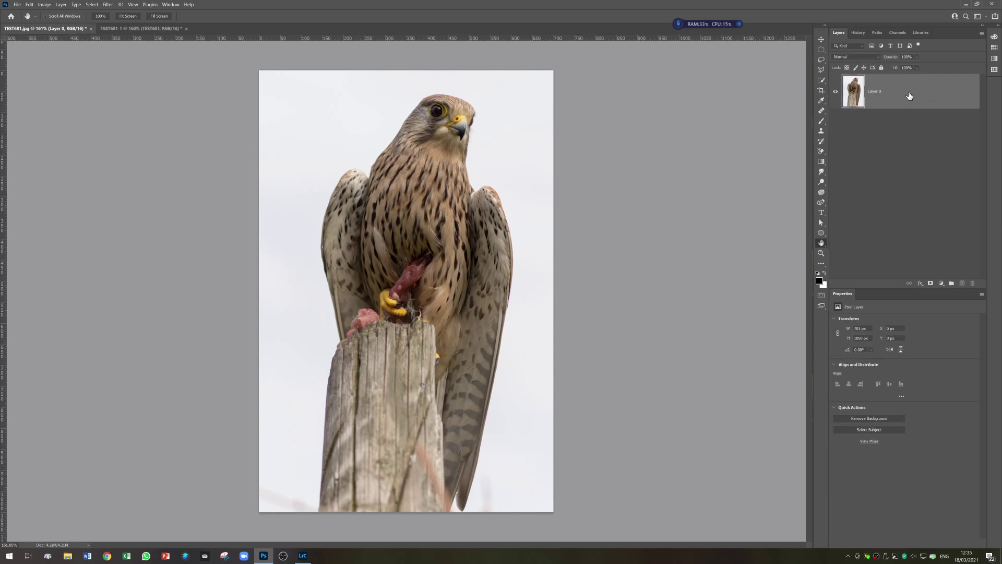
key(ctrl+t)
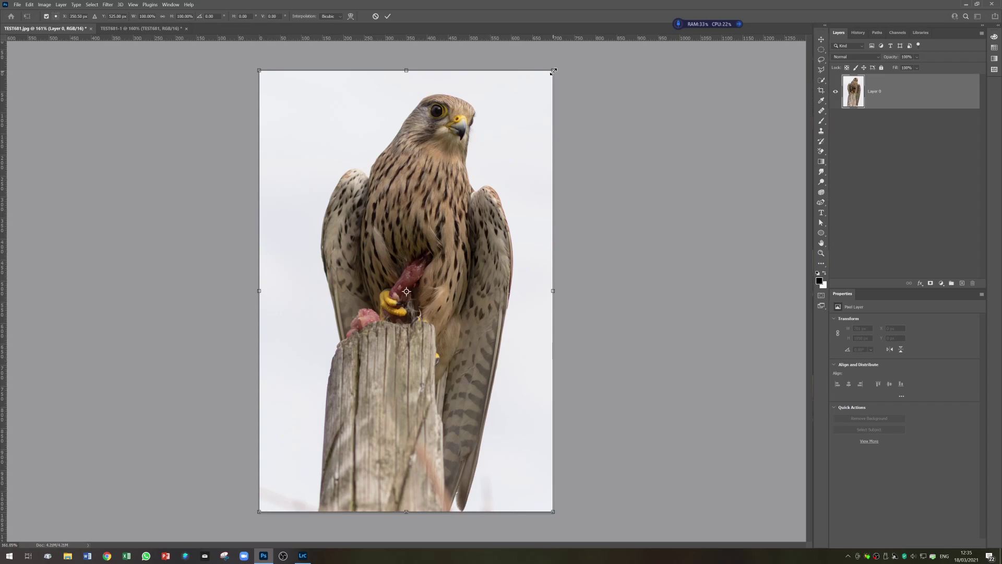
drag(554, 71, 315, 466)
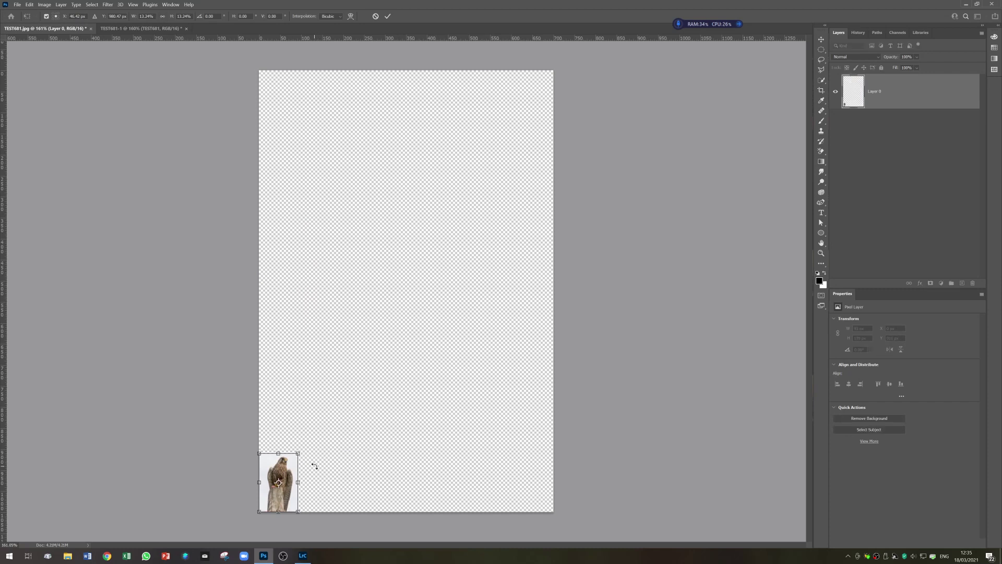
click(389, 17)
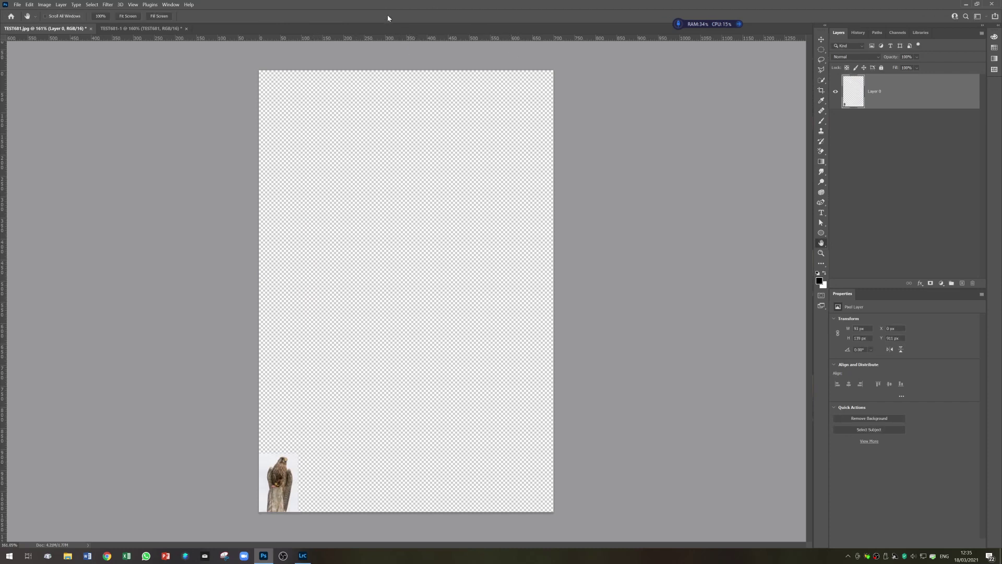
Step: In the TEST681-1 document, scale the Smart Object layer down to about 13% toward the canvas's lower-left corner
click(149, 28)
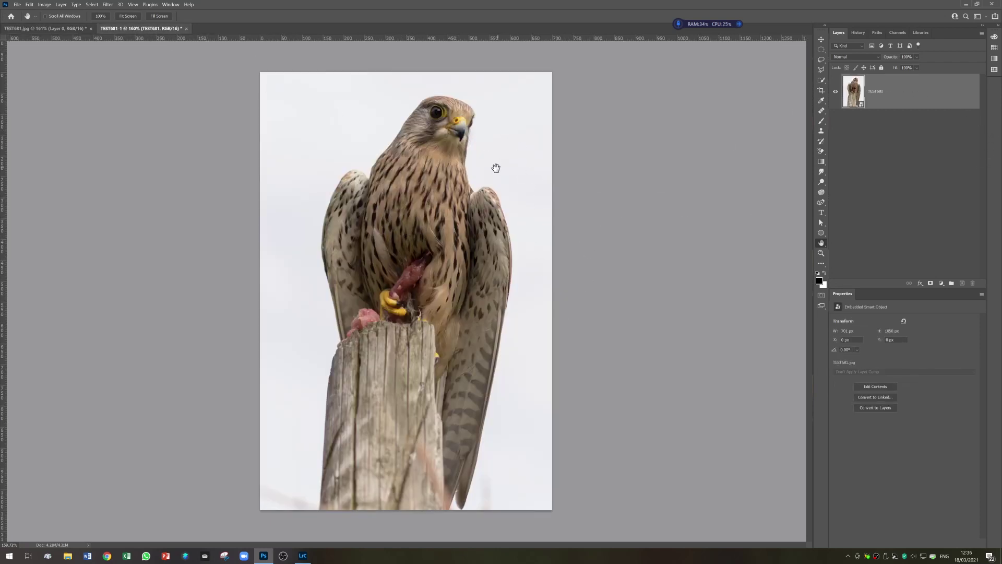
key(ctrl+t)
key(ctrl+y)
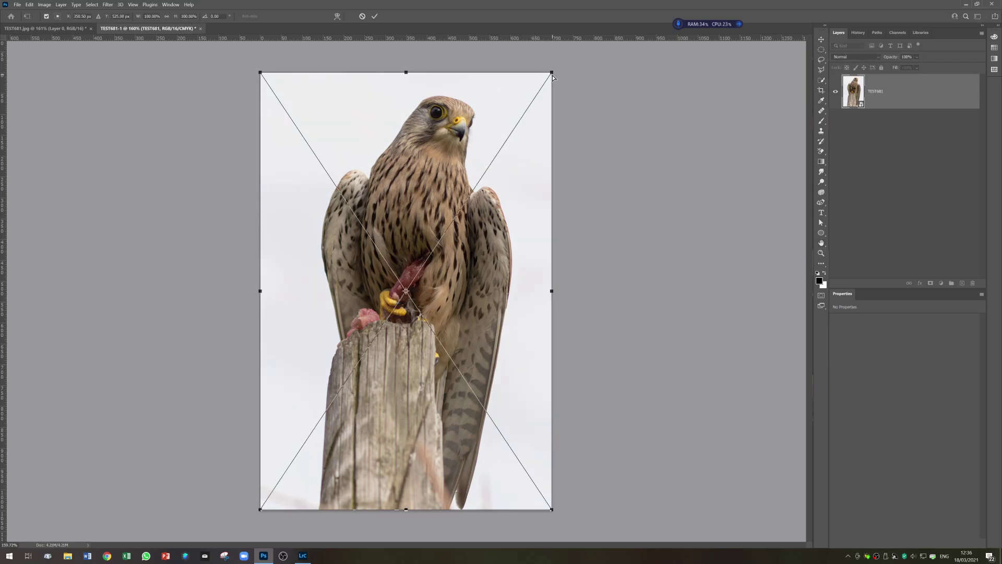
drag(552, 71, 303, 457)
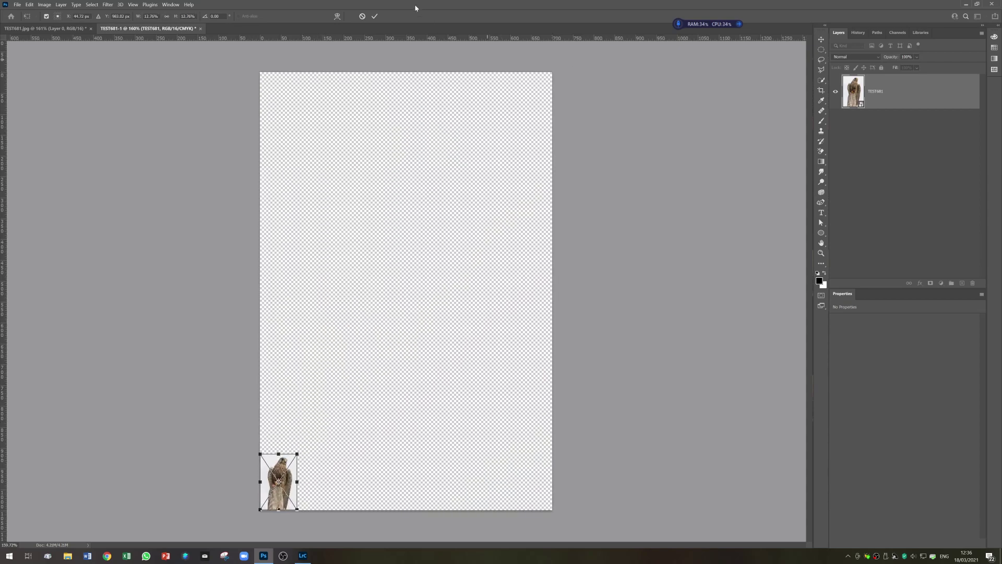
click(375, 16)
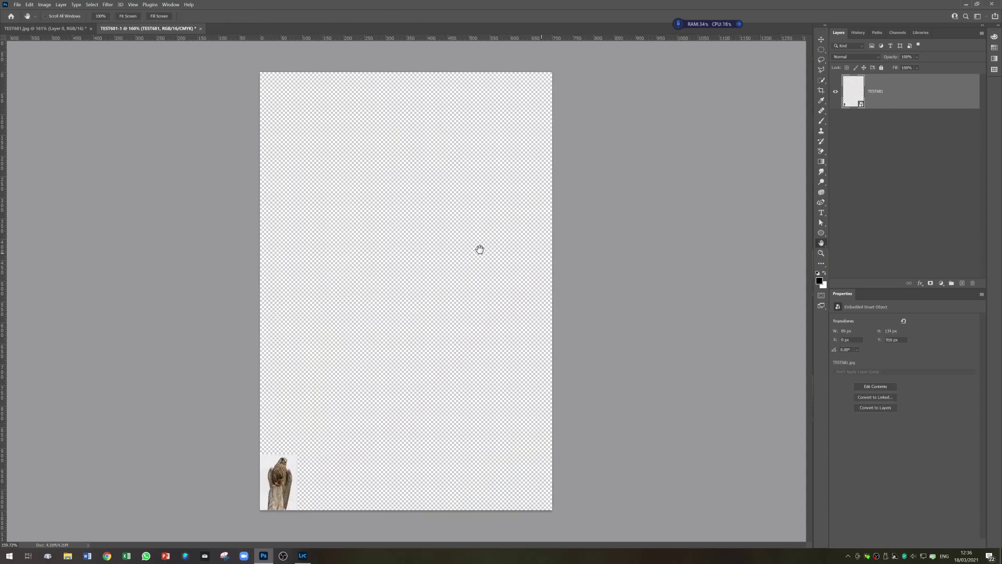
Step: In the TEST681.jpg document, scale the shrunken pixel layer back up to fill the canvas and apply the transformation
click(73, 30)
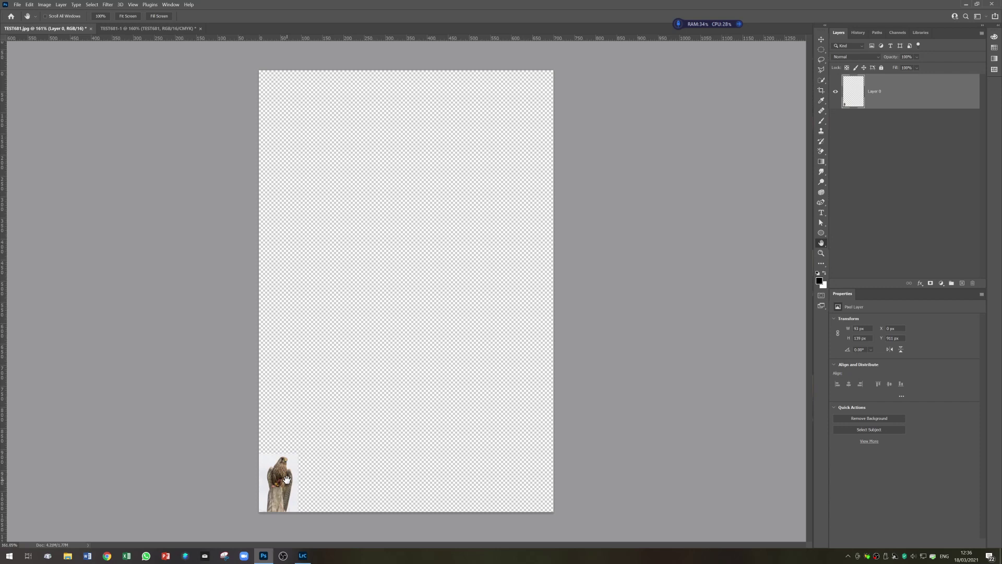
key(ctrl+t)
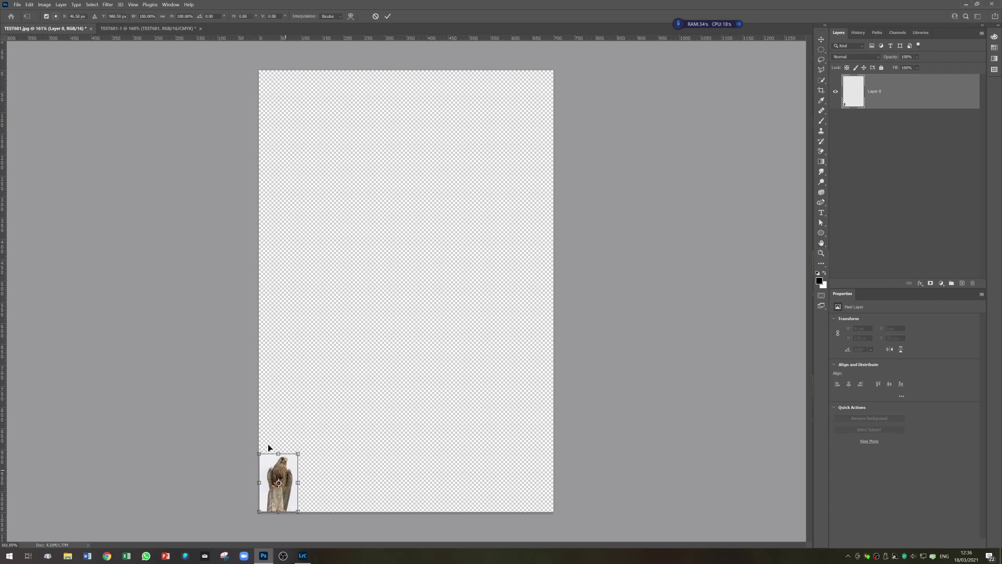
drag(299, 452, 554, 70)
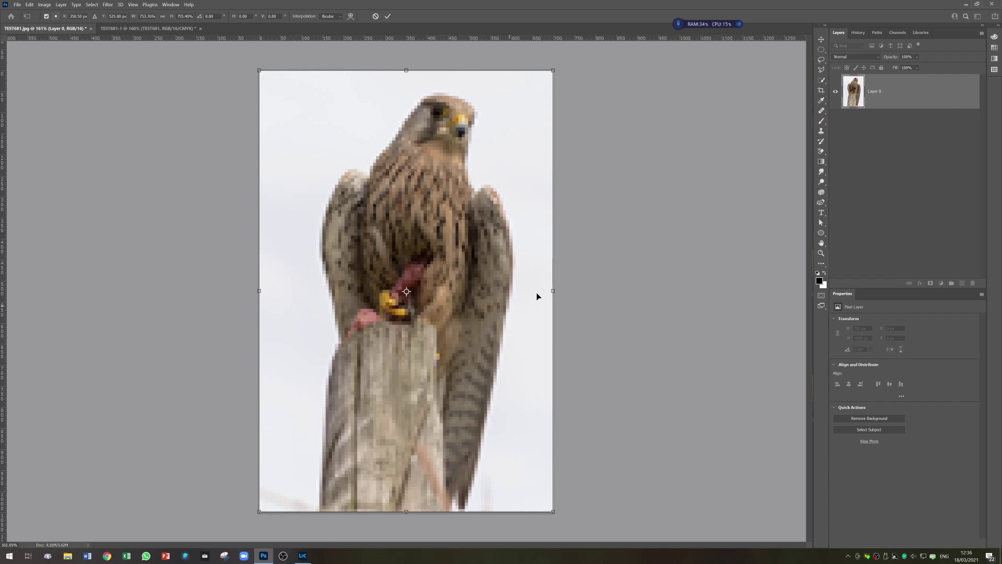
click(388, 17)
key(h)
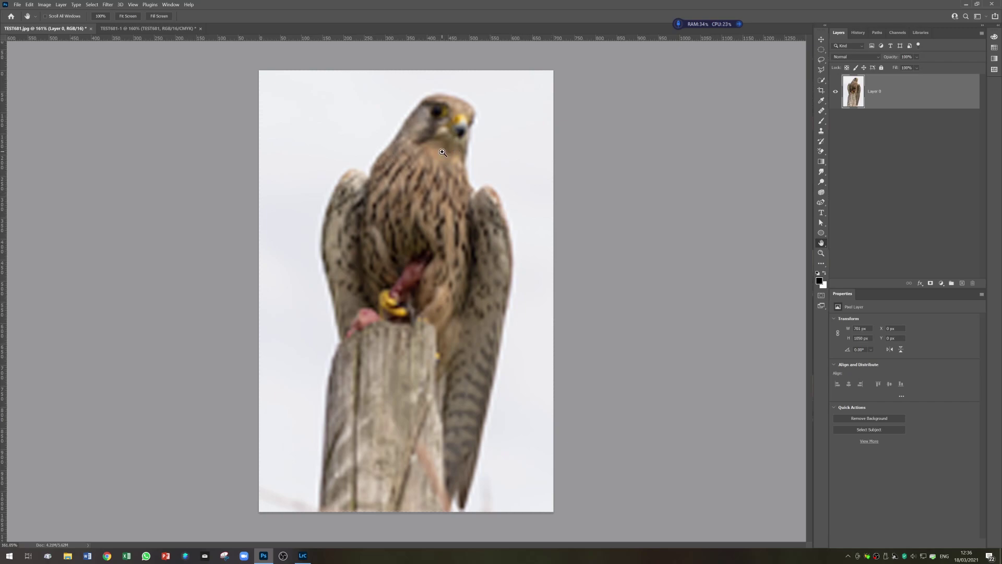
Step: Undo the layer's enlargement and earlier reduction, and scale it down again to under a fifth of its size toward the canvas's lower-left corner
key(ctrl+z)
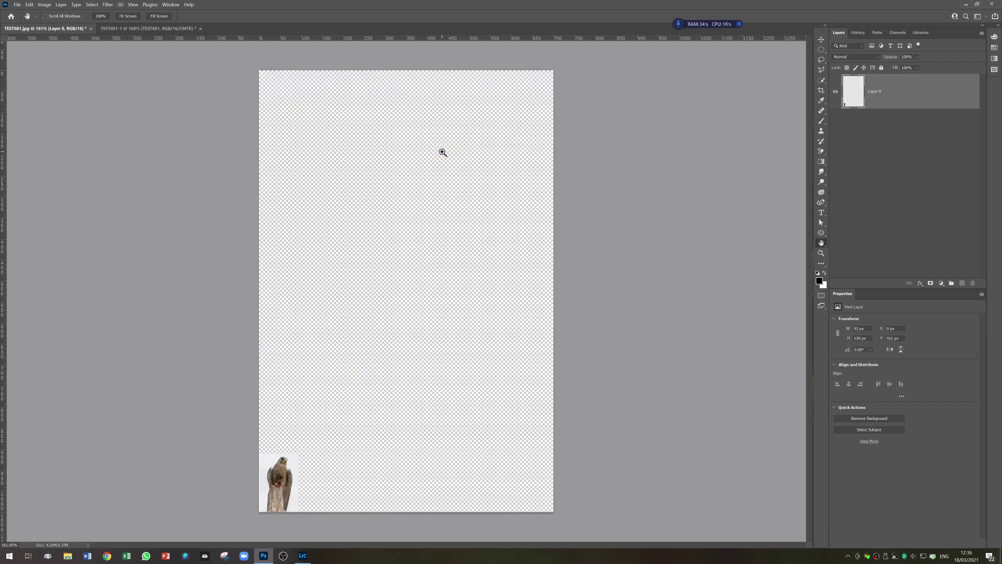
key(ctrl+shift+z)
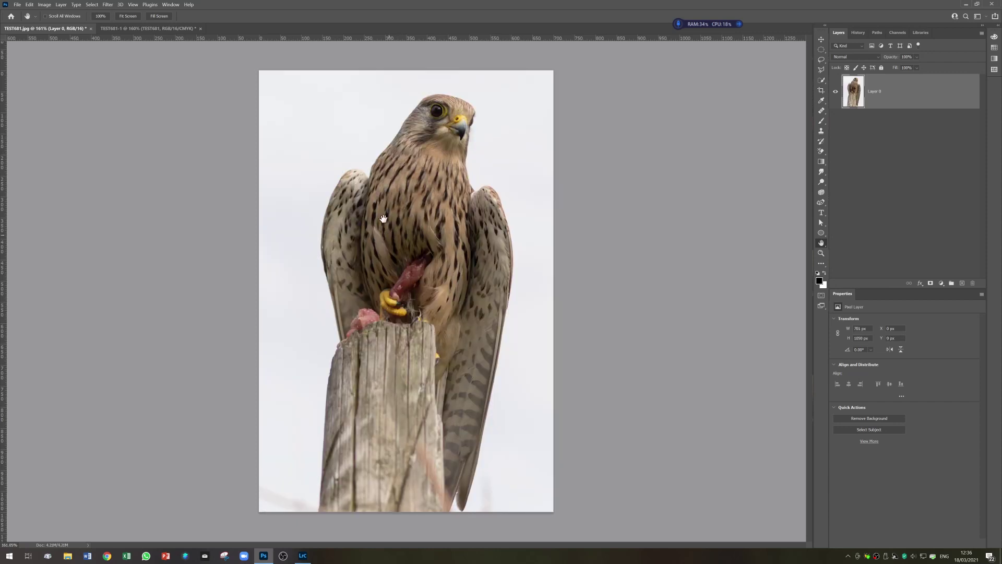
key(ctrl+t)
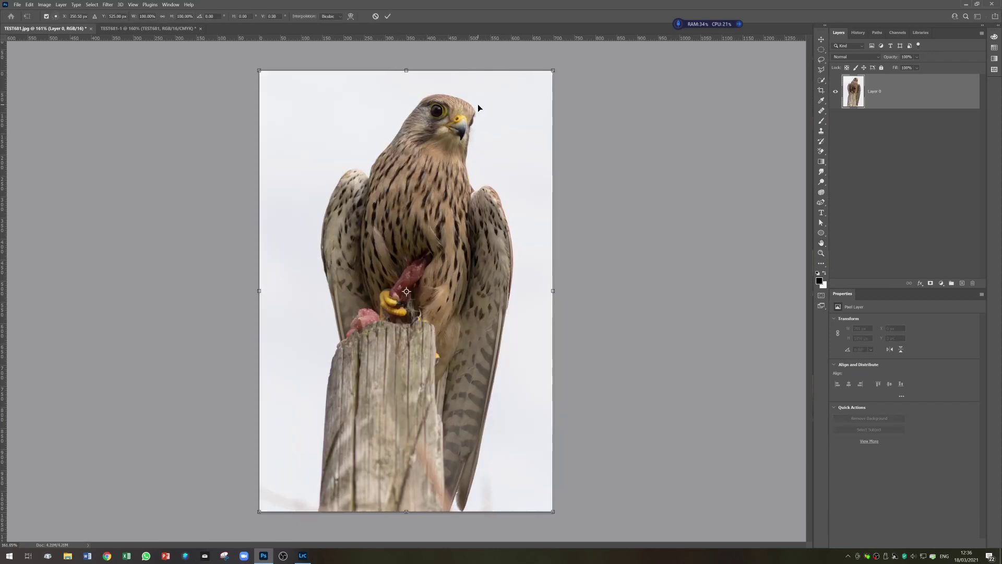
mouse_move(550, 74)
mouse_down()
mouse_move(466, 192)
mouse_move(323, 444)
mouse_move(383, 284)
mouse_move(477, 102)
mouse_move(537, 90)
mouse_move(549, 74)
mouse_move(403, 323)
mouse_move(535, 84)
mouse_up()
drag(548, 69, 313, 440)
click(387, 16)
Step: Enlarge the reduced pixel layer to the full canvas size again and apply the transformation
key(ctrl+t)
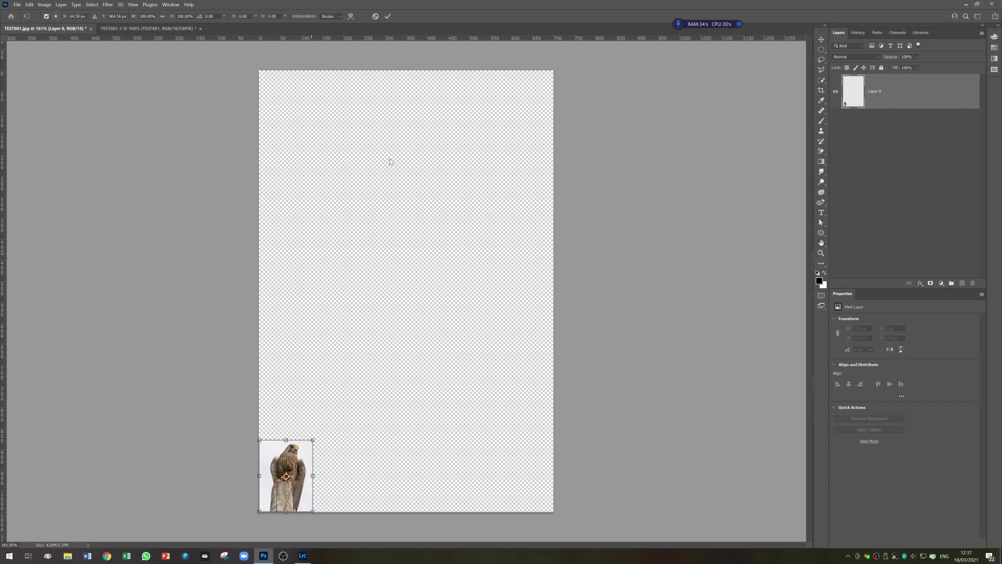
drag(310, 444, 550, 75)
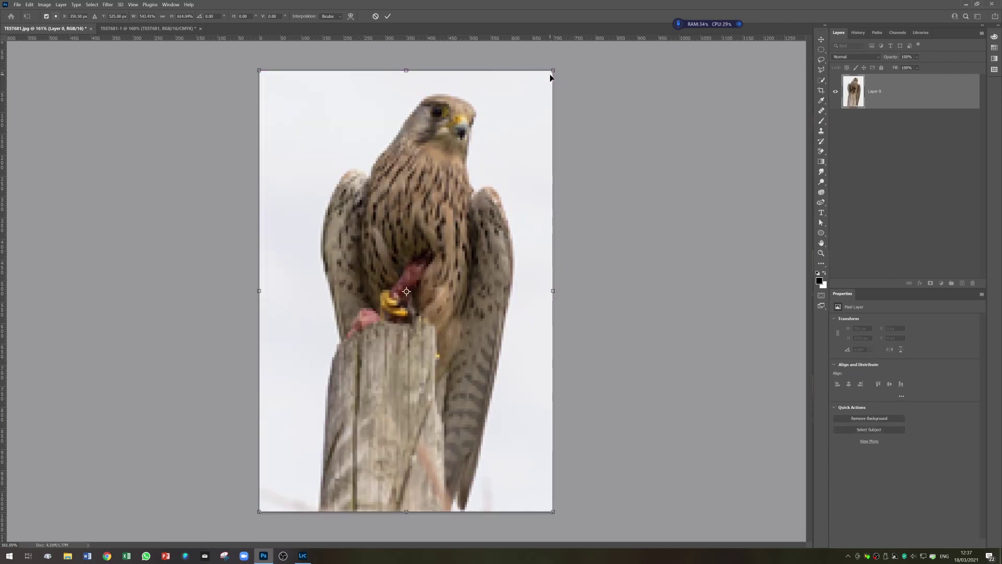
click(388, 16)
Step: In the TEST681-1 document, scale the small Smart Object layer back up to 100%
click(175, 29)
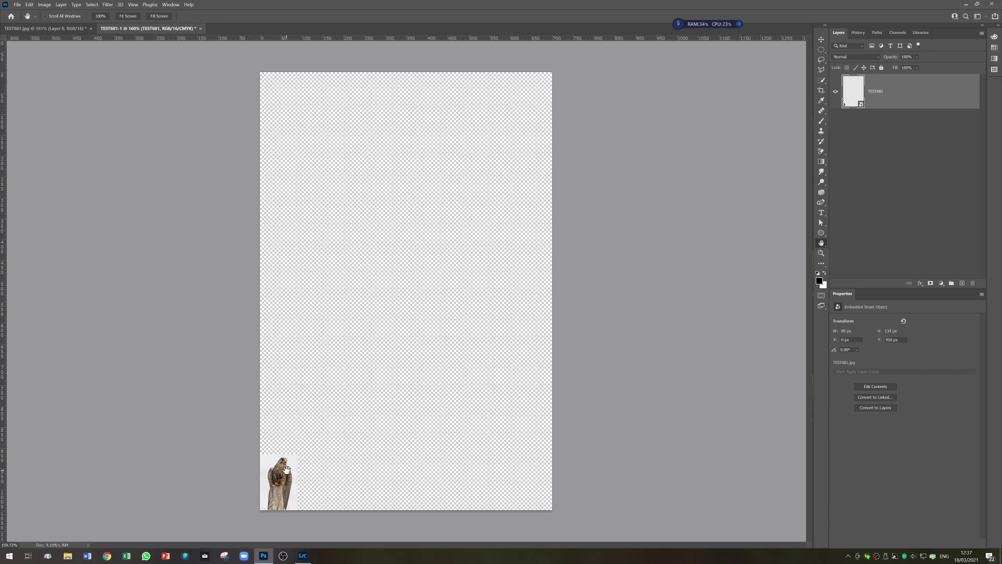
key(ctrl+t)
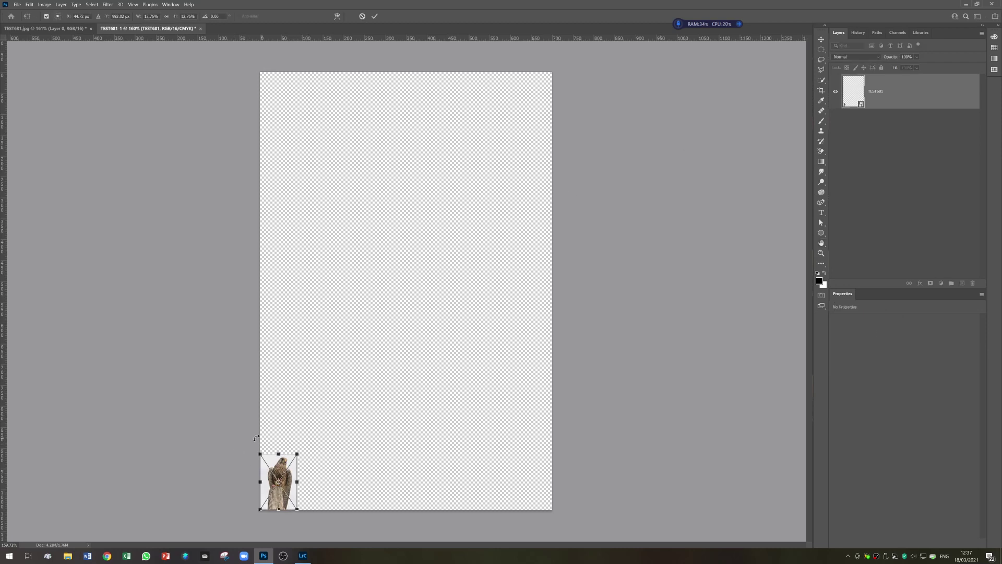
drag(297, 455, 555, 71)
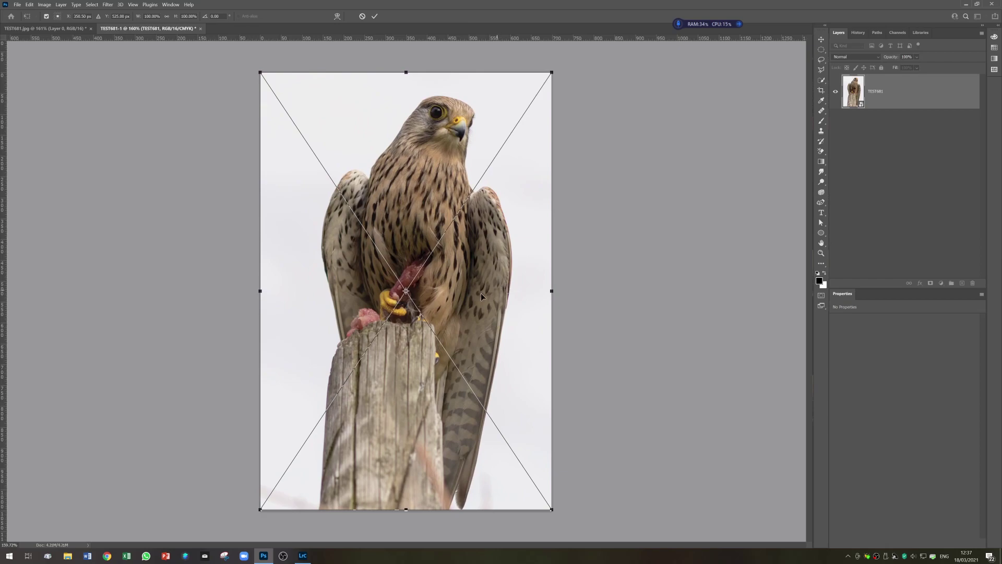
Step: Try stretching the Smart Object to about 495% width and 270% height, and reposition it so the bird's head covers the canvas
scroll(481, 293, down, 8)
scroll(439, 338, down, 3)
drag(438, 244, 689, 81)
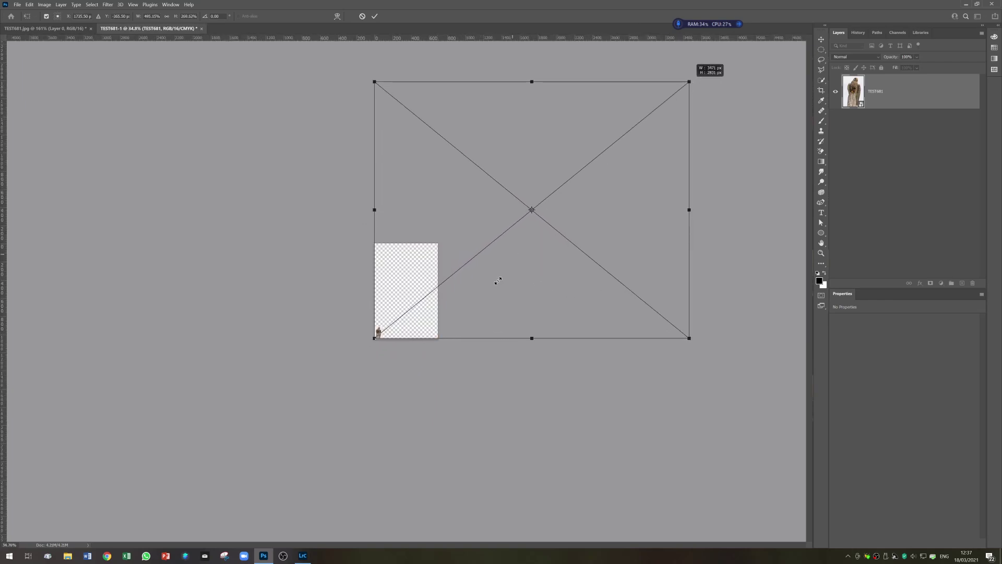
drag(464, 304, 379, 387)
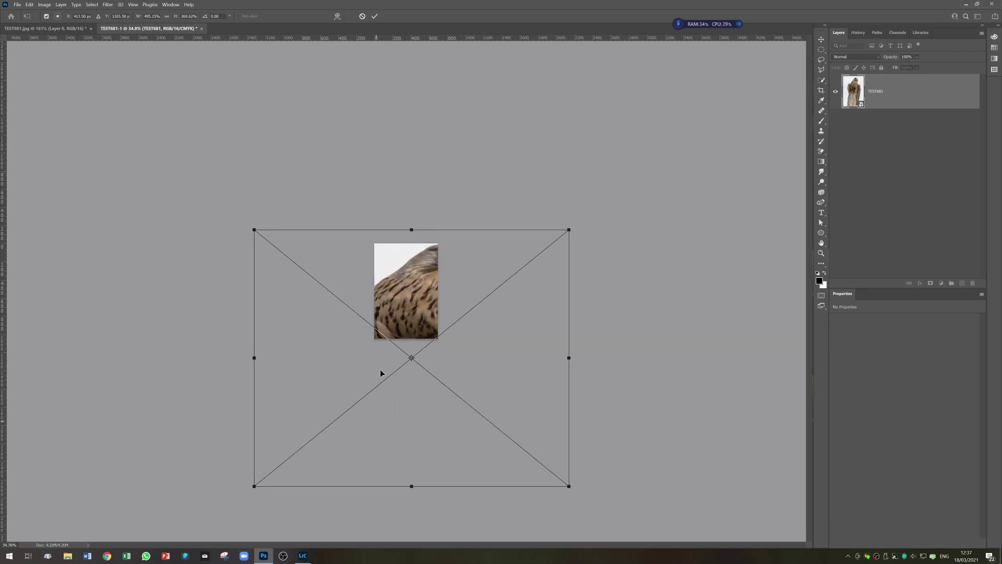
drag(425, 298, 387, 311)
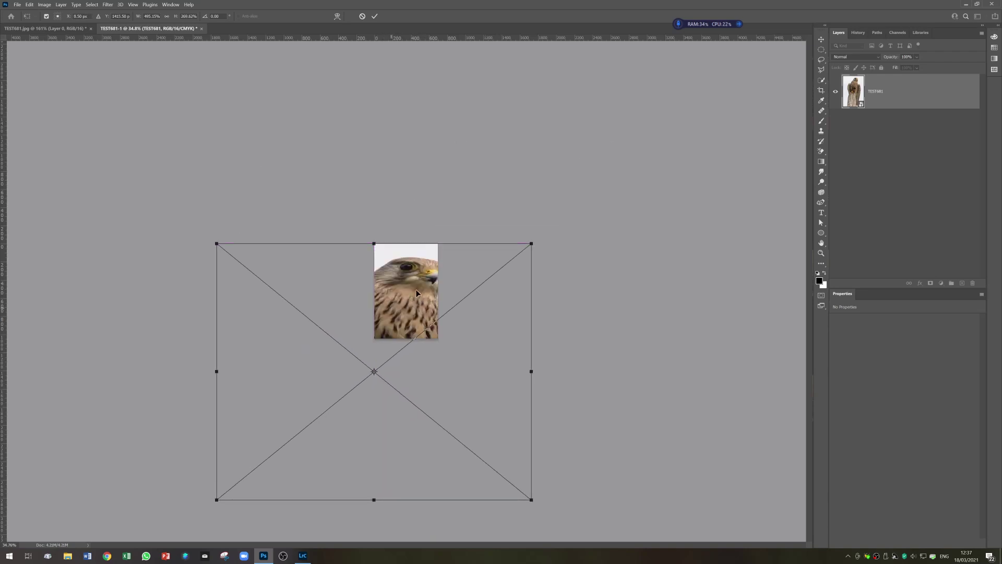
drag(531, 244, 496, 272)
Step: Undo the Smart Object's repositioning and enlargements back to its small size in the canvas's lower-left corner
key(ctrl+z)
key(ctrl+z)
key(ctrl+z)
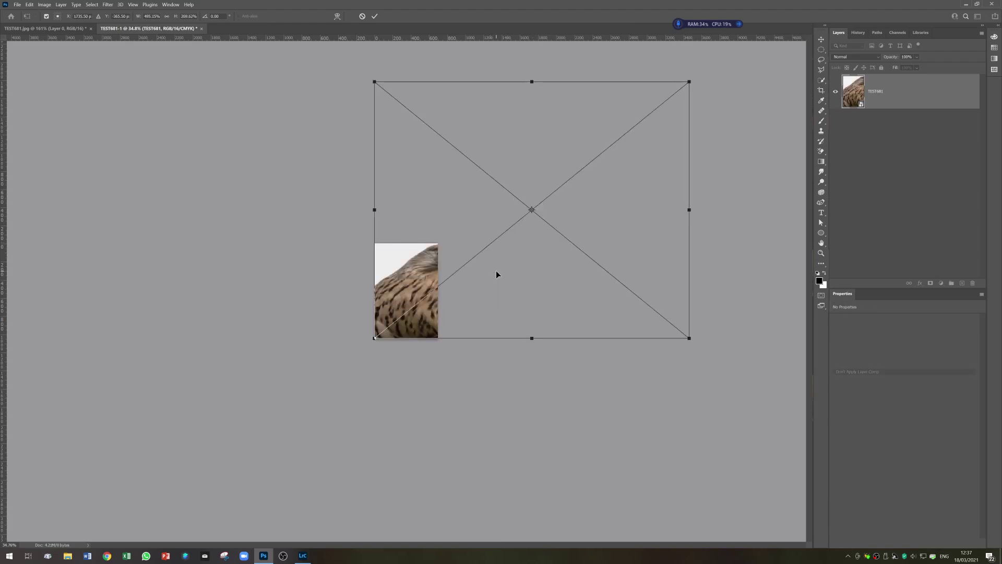
key(ctrl+z)
key(ctrl+z)
key(ctrl+z)
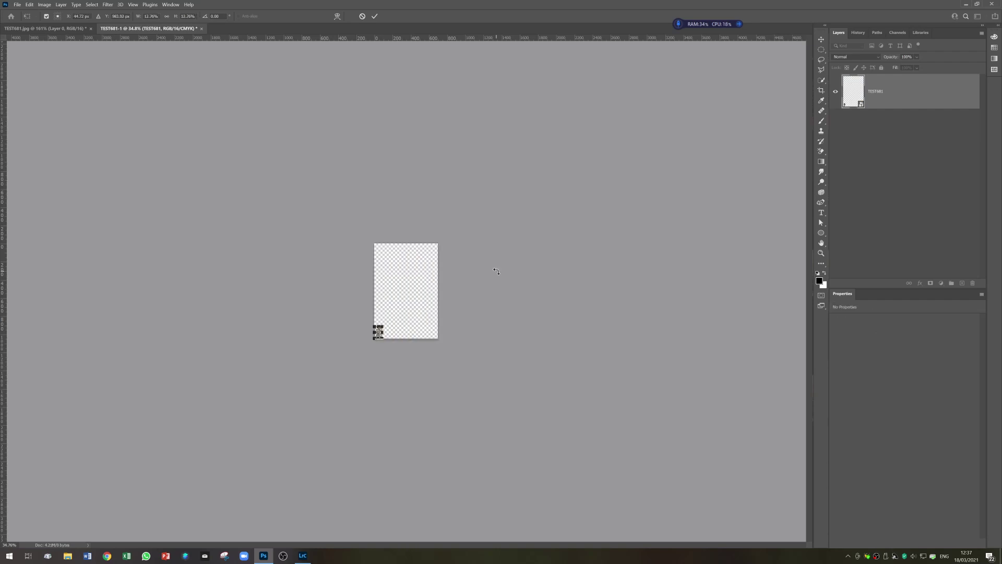
Step: Enlarge the Smart Object to 100% so it fills the canvas, and apply the transformation
drag(383, 324, 437, 241)
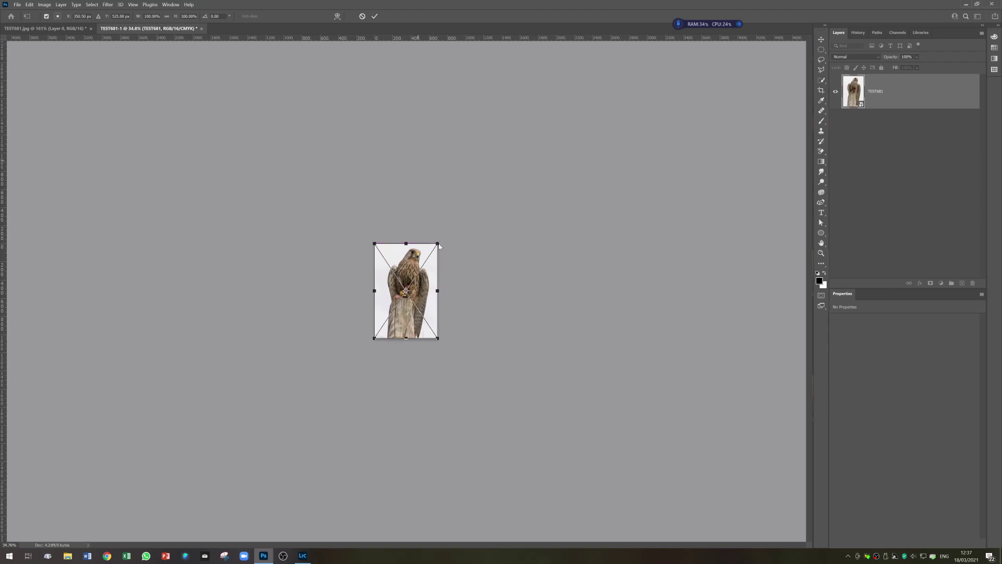
key(ctrl+plus)
key(ctrl+plus)
key(ctrl+plus)
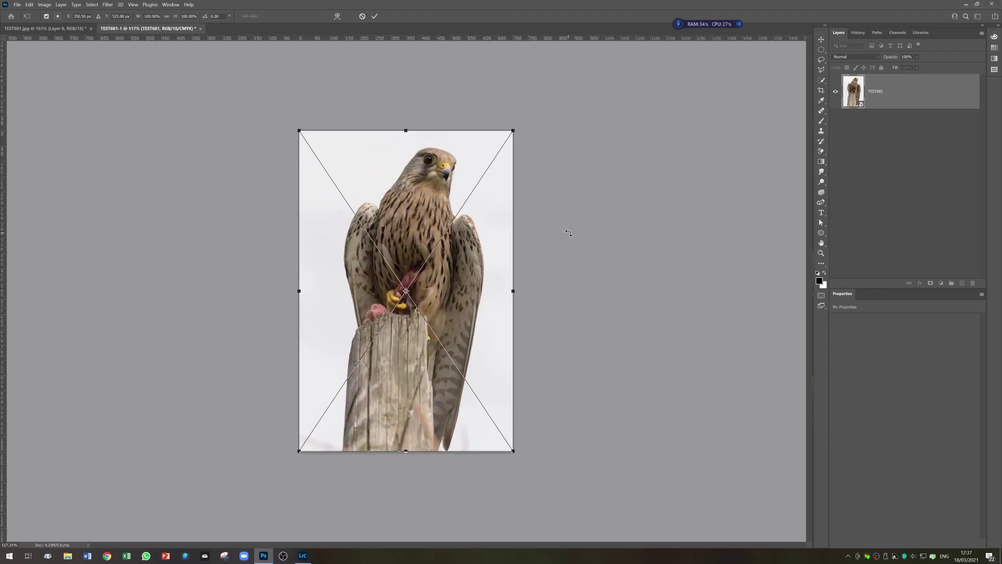
click(375, 16)
key(h)
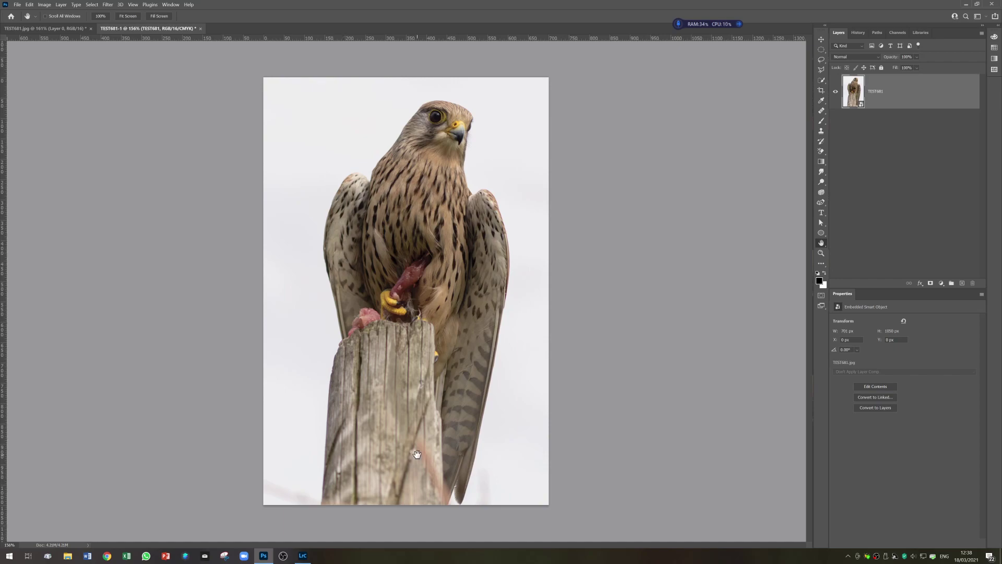
Step: Close the TEST681-1 and TEST681.jpg documents without saving the changes
click(200, 29)
click(520, 207)
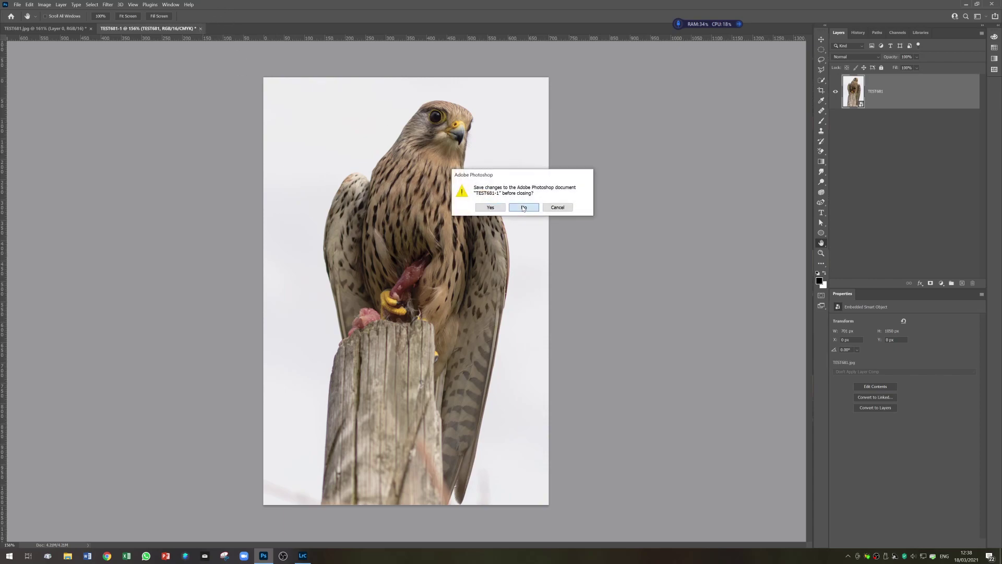
click(91, 29)
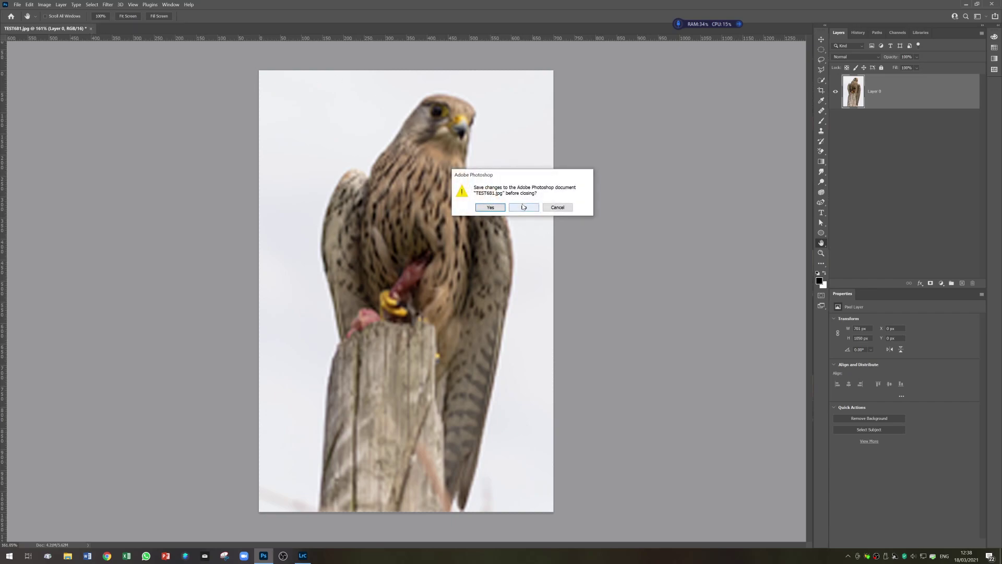
click(524, 207)
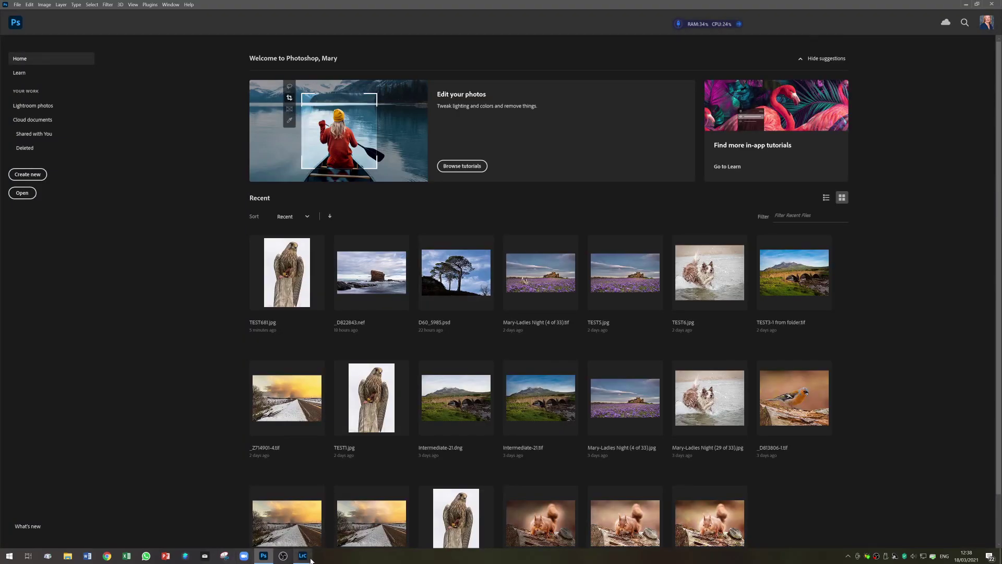
Step: Switch to Lightroom and open the snowy road photo TEST164.nef as a Smart Object in Photoshop
click(309, 557)
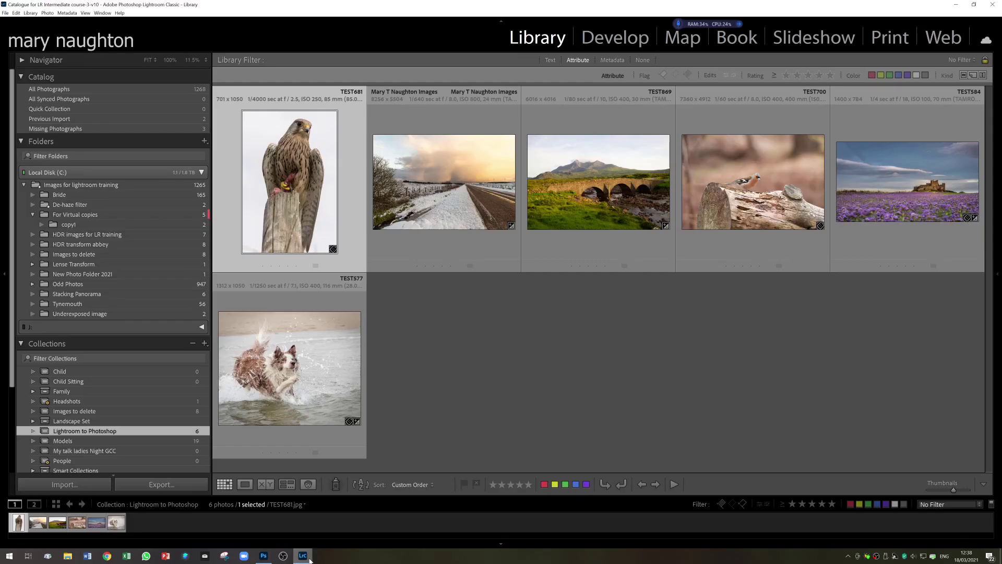
click(473, 198)
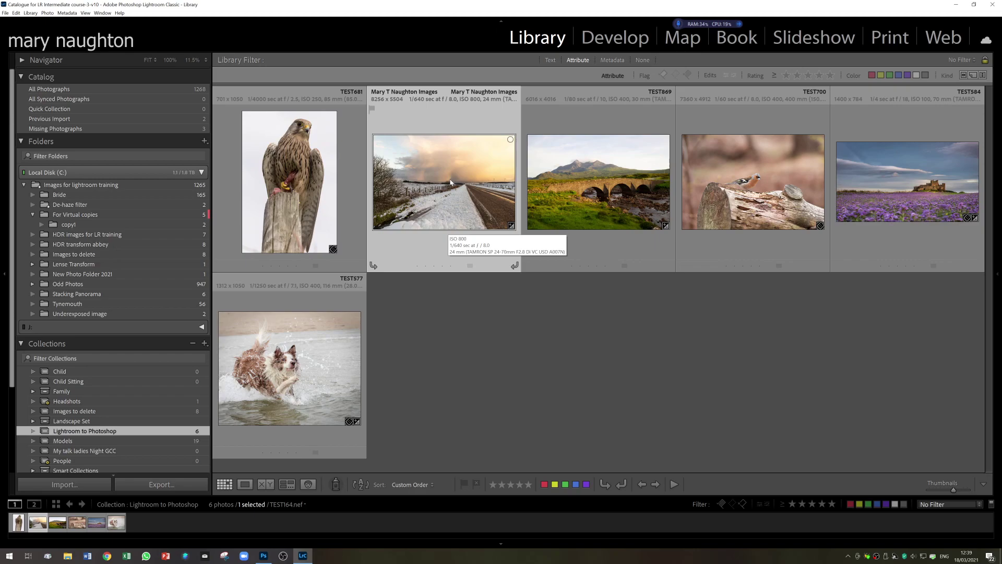
right_click(451, 182)
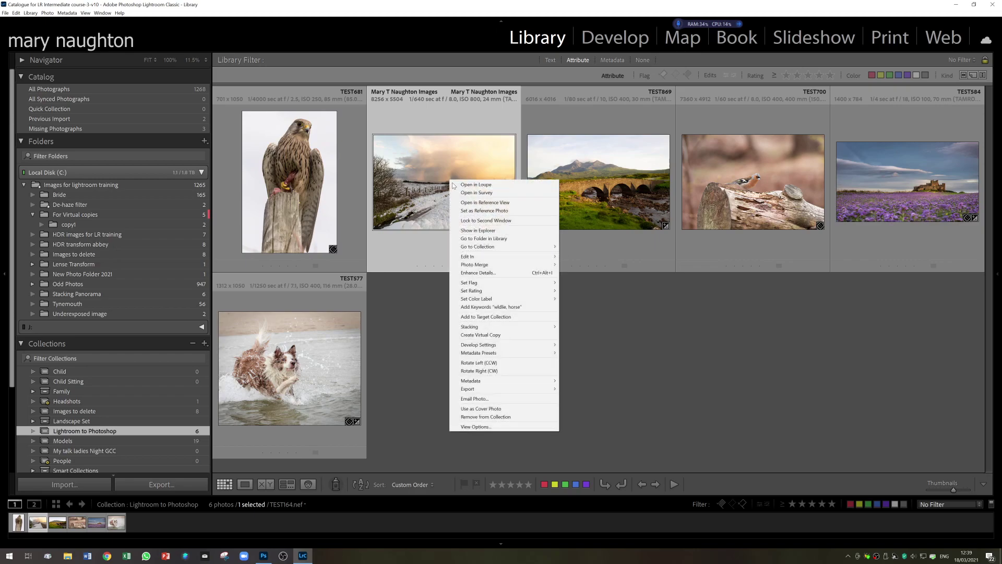
mouse_move(465, 258)
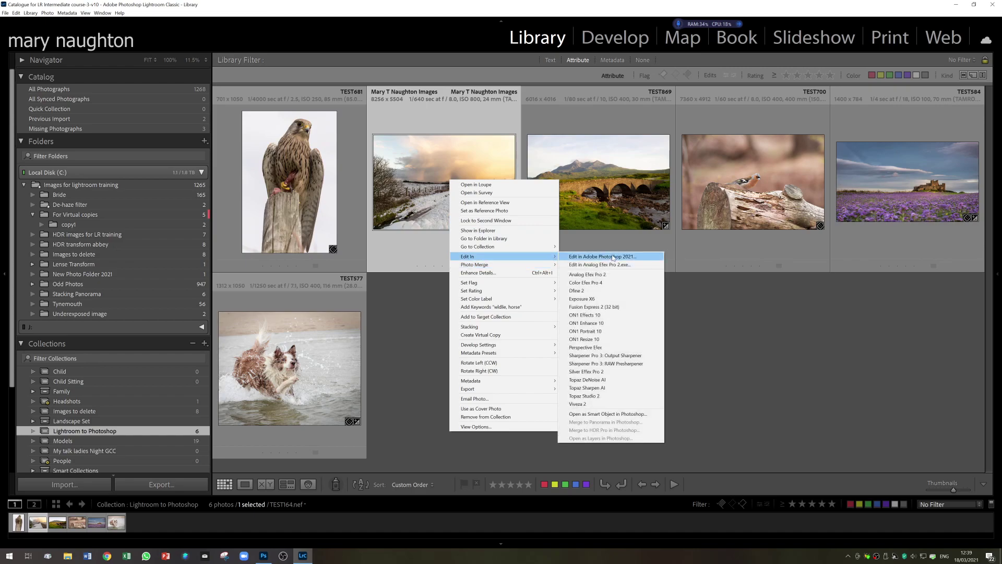
click(607, 413)
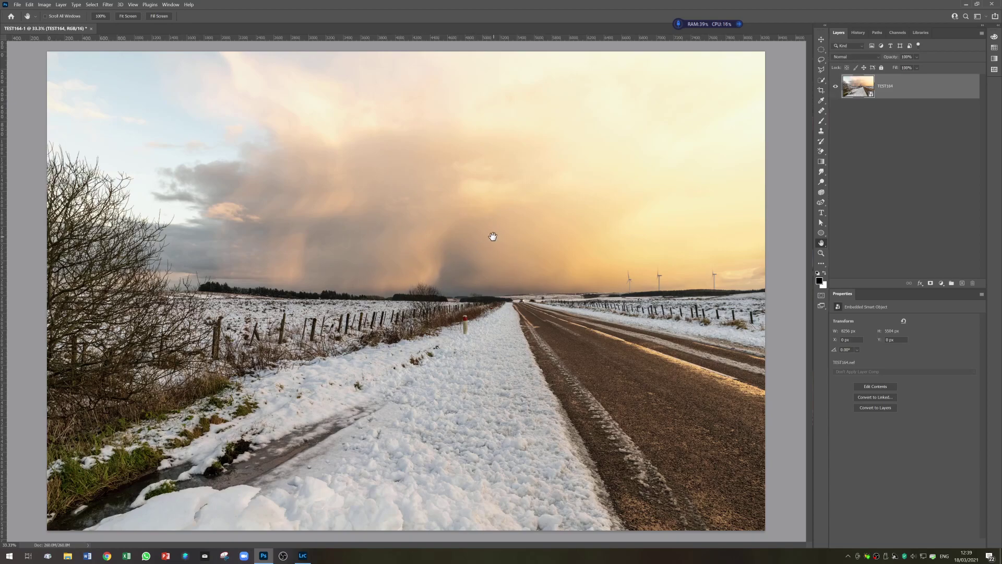
Step: Open the TEST164 Smart Object in Camera Raw and compare its settings with the photo's Develop settings in Lightroom
double_click(863, 87)
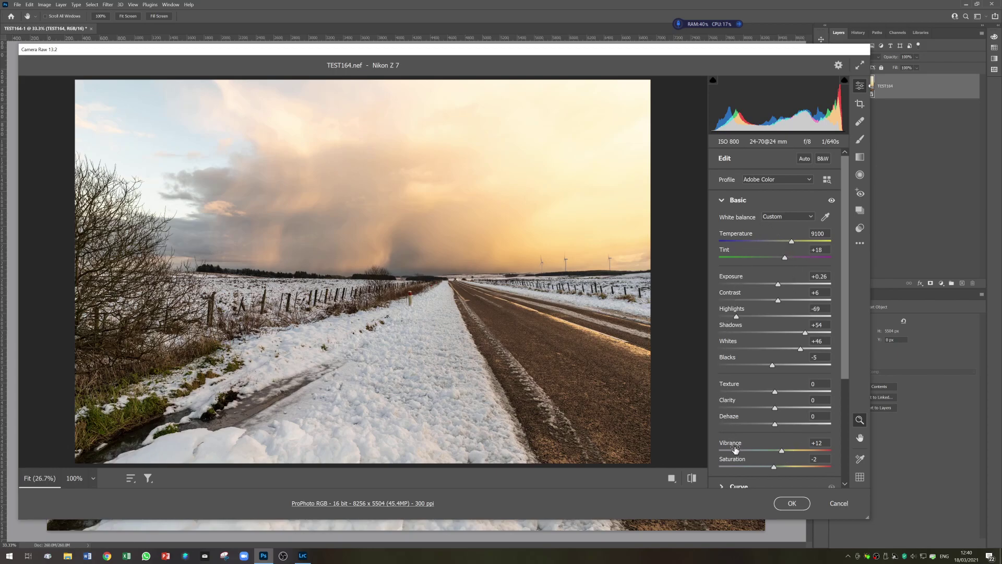
click(303, 556)
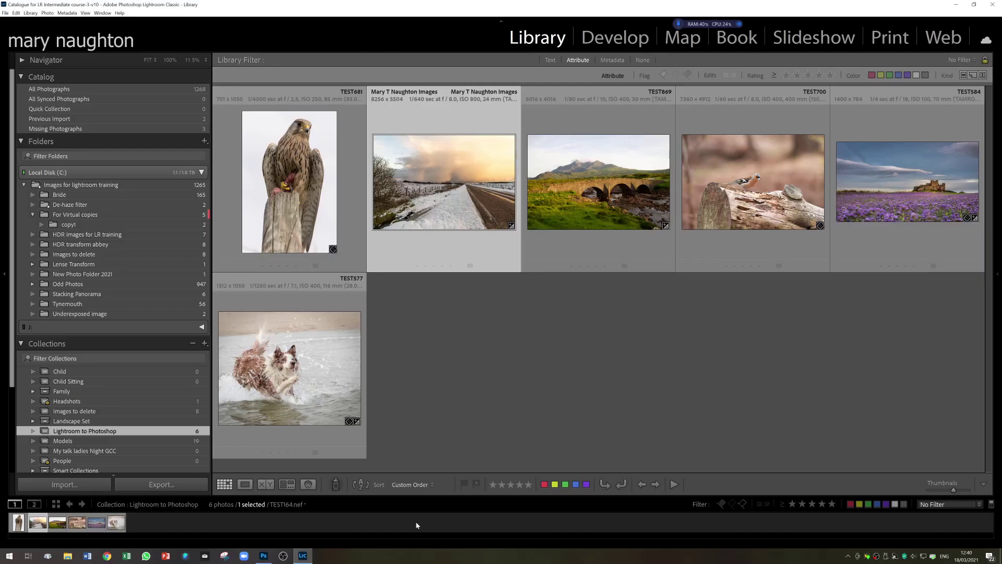
key(d)
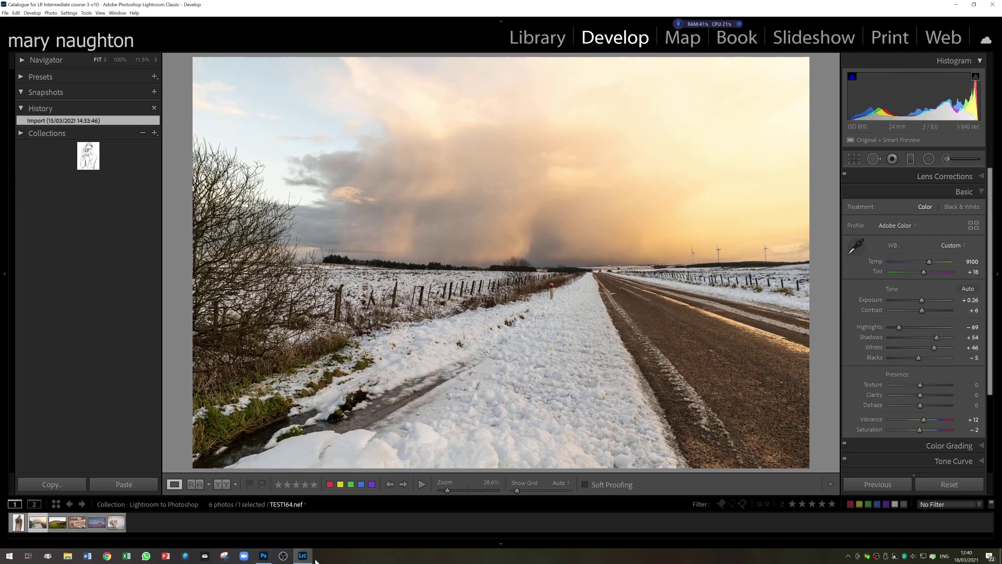
Step: Back in Photoshop, try an Exposure of +0.20 for TEST164.nef in Camera Raw, and close it without applying the change
click(256, 555)
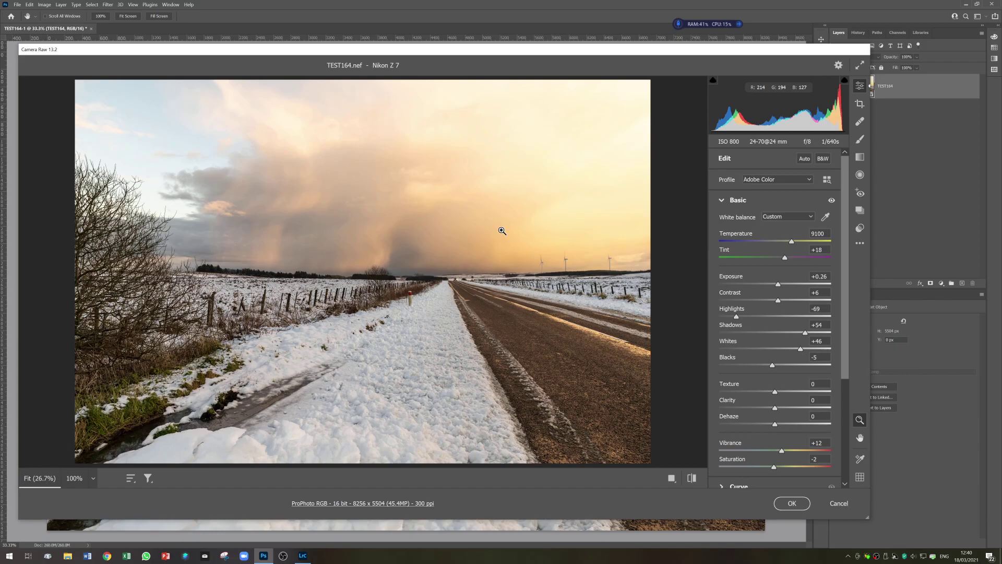
drag(782, 285, 779, 280)
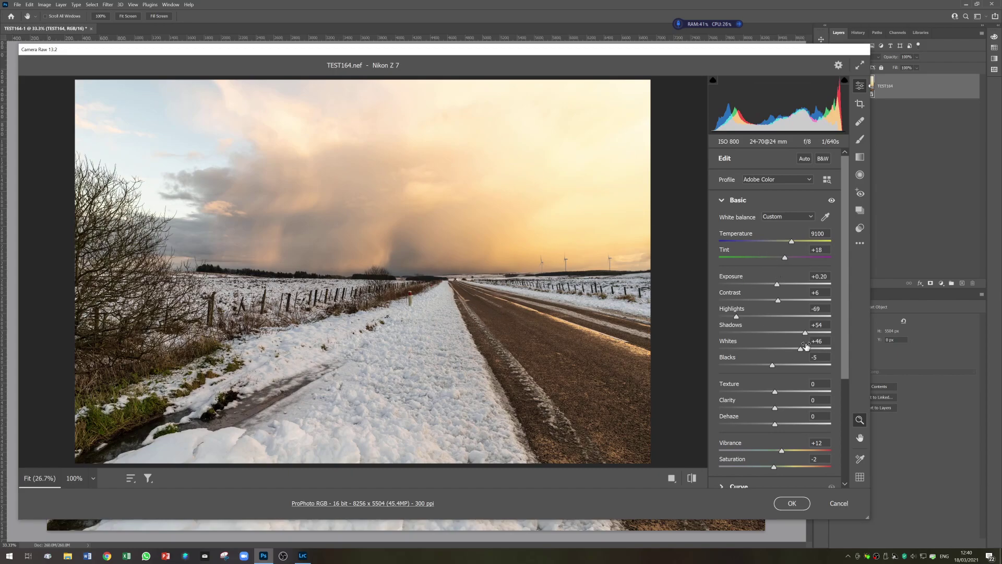
click(831, 510)
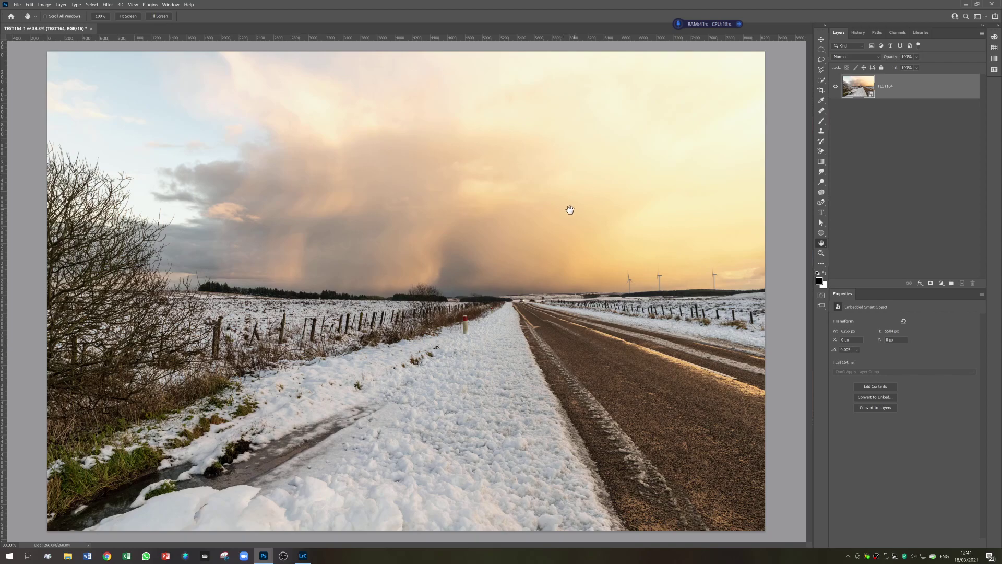
Step: Make a new Smart Object via copy of TEST164 and set its raw Exposure to -0.60, Temperature 15250, Texture +49 and Dehaze +16
right_click(915, 91)
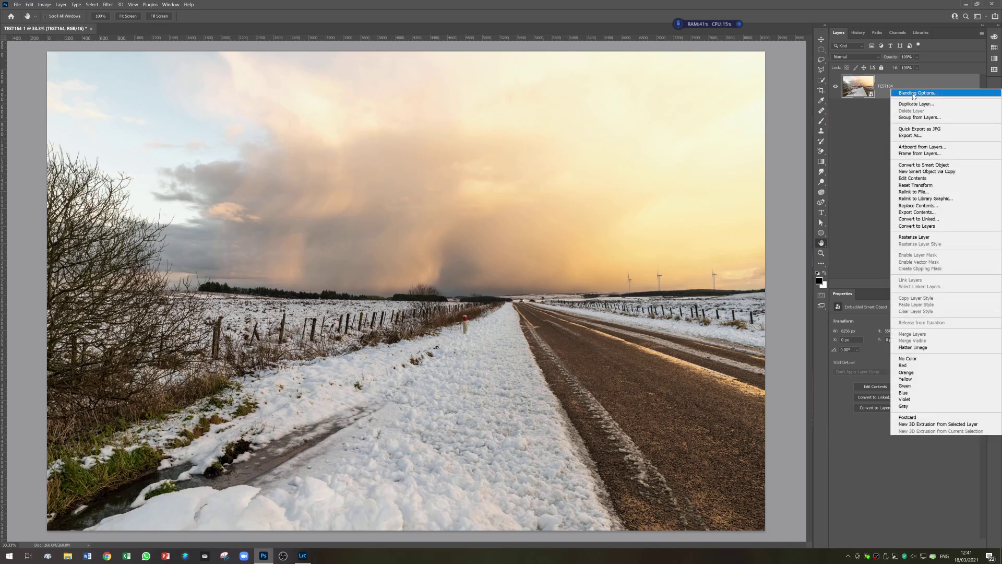
click(947, 171)
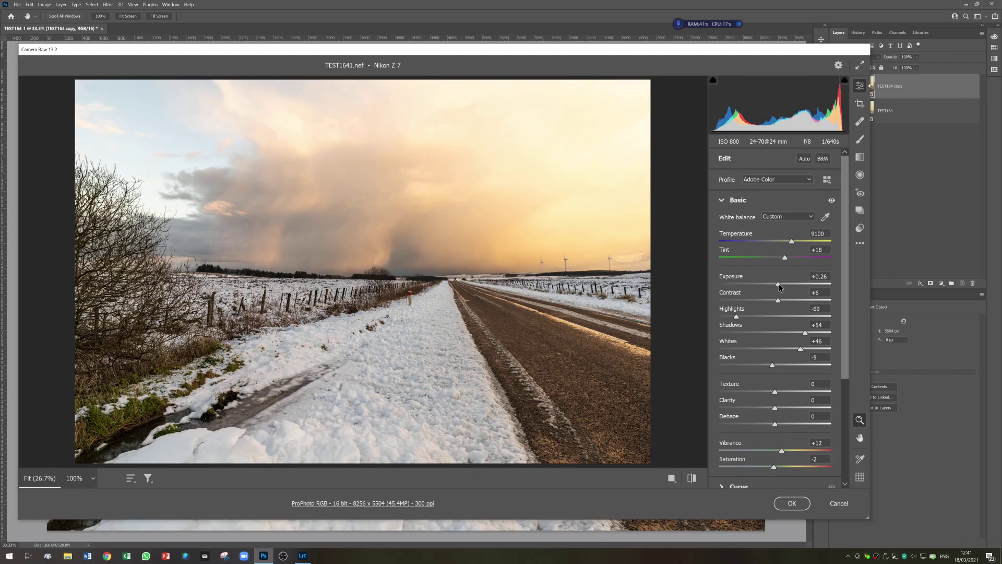
click(770, 285)
drag(770, 284, 768, 285)
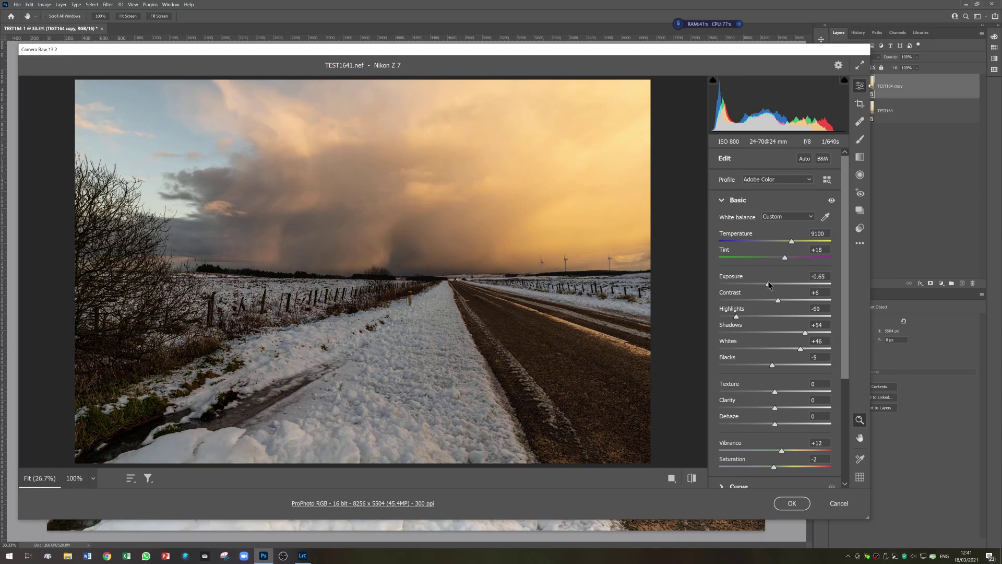
drag(791, 241, 809, 244)
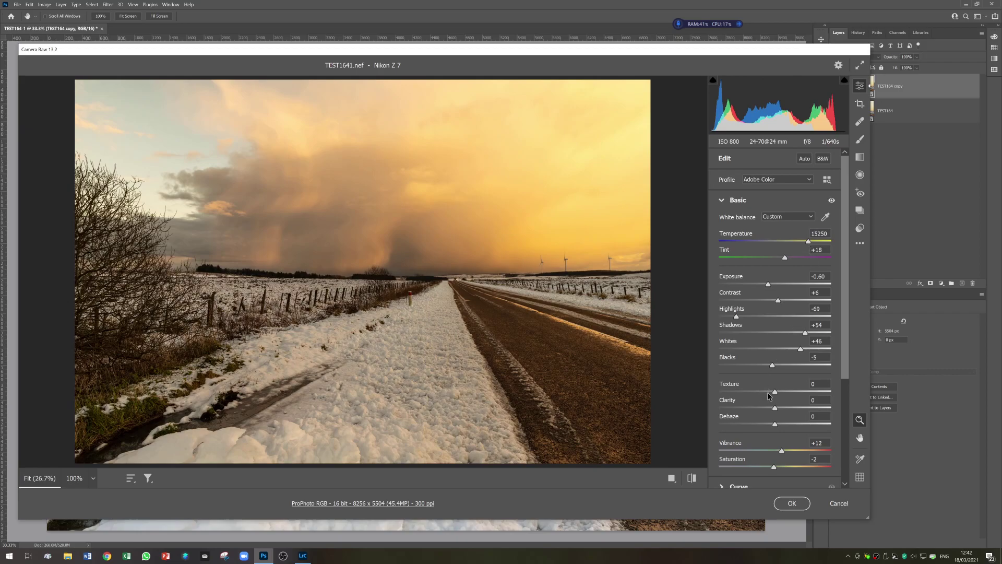
drag(798, 392, 783, 421)
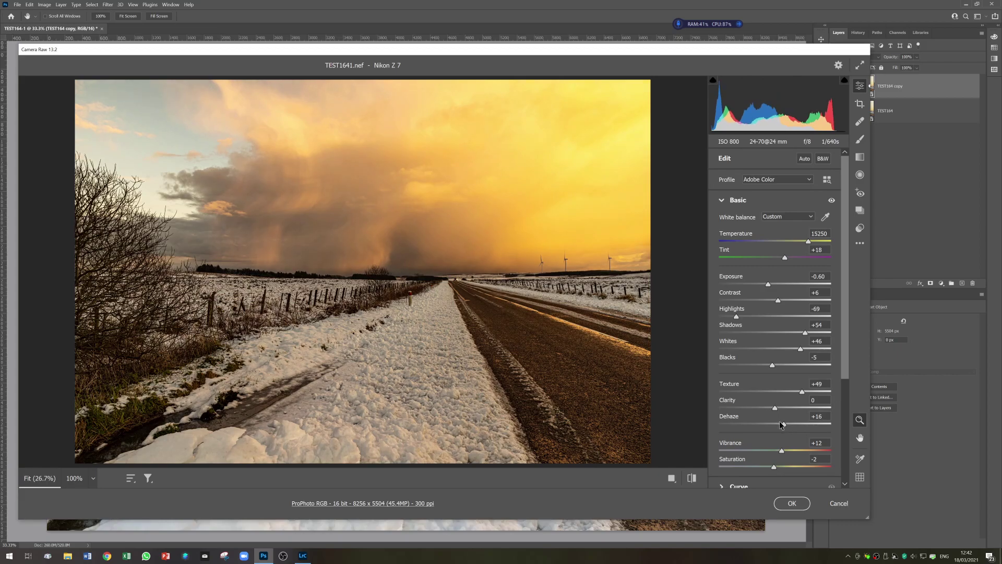
click(800, 503)
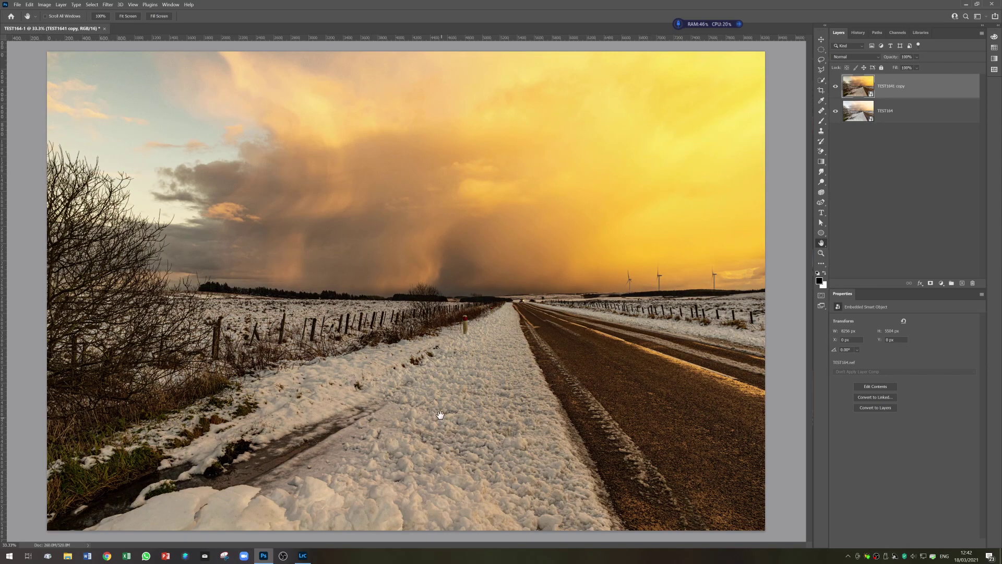
Step: Add a layer mask to the darker, warmer copy and paint black with a very large brush over the snowy foreground and road
click(930, 284)
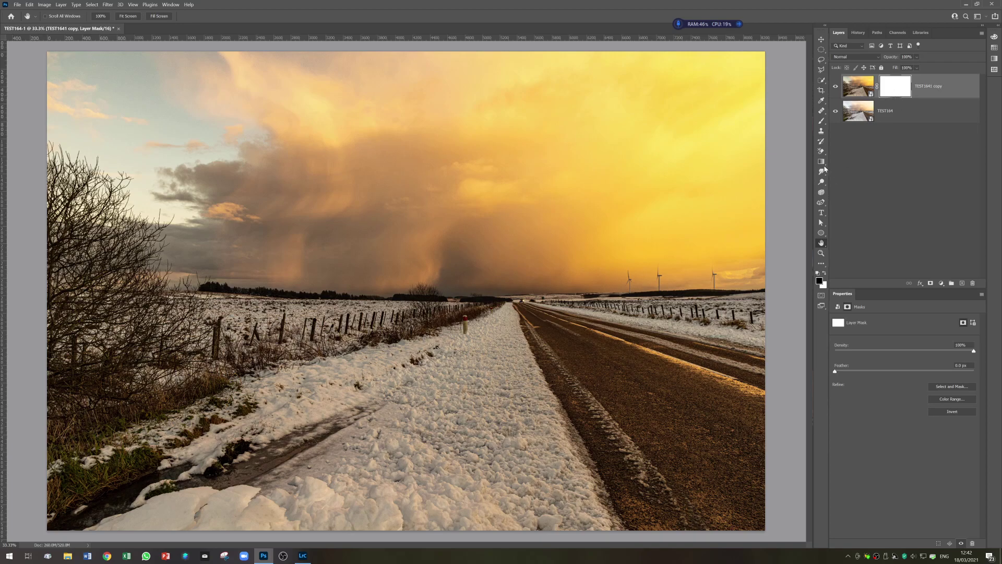
key(b)
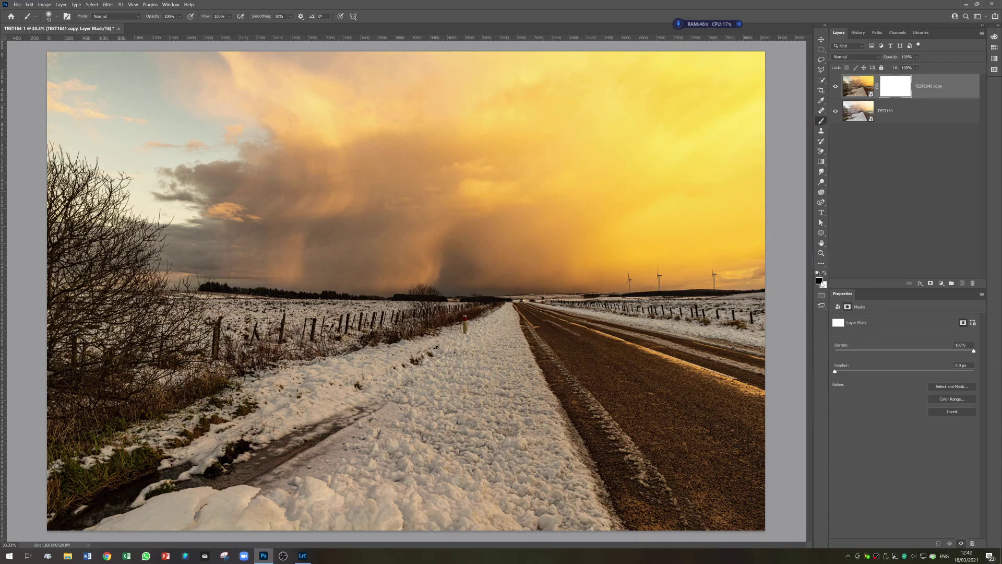
key(x)
key(x)
key(bracketright)
key(bracketright)
key(bracketright)
key(bracketright)
key(bracketright)
key(bracketright)
key(bracketright)
key(bracketright)
key(bracketright)
key(bracketright)
key(bracketright)
key(bracketright)
key(bracketright)
key(bracketright)
key(bracketright)
key(bracketright)
key(bracketright)
key(bracketright)
key(bracketright)
key(bracketright)
key(bracketright)
key(bracketright)
key(bracketright)
key(bracketright)
key(bracketright)
key(bracketright)
key(bracketright)
key(bracketright)
key(bracketright)
key(bracketright)
key(bracketright)
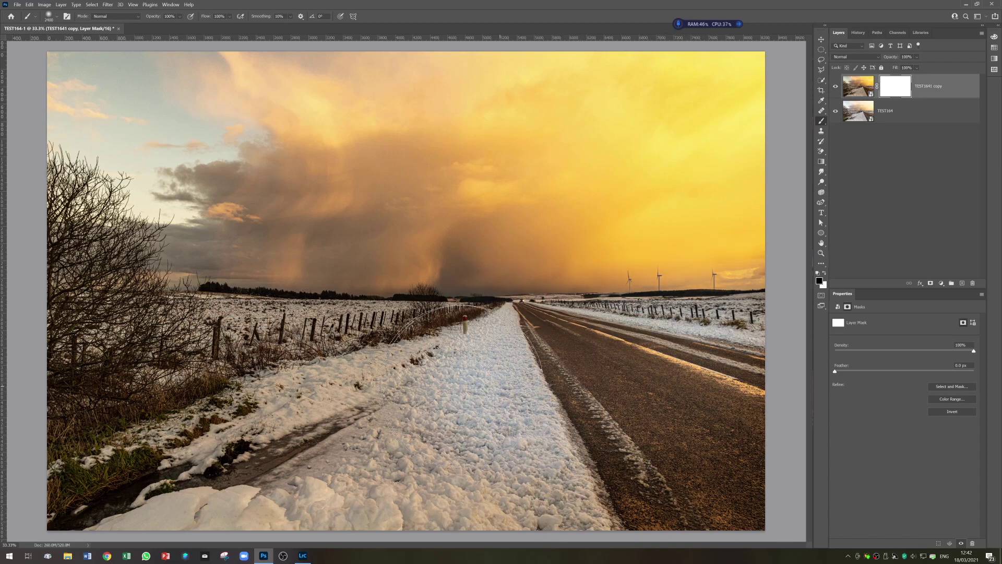
mouse_move(344, 380)
mouse_down()
mouse_move(139, 369)
mouse_move(117, 451)
mouse_move(354, 488)
mouse_move(649, 474)
mouse_move(705, 409)
mouse_move(604, 424)
mouse_move(418, 399)
mouse_up()
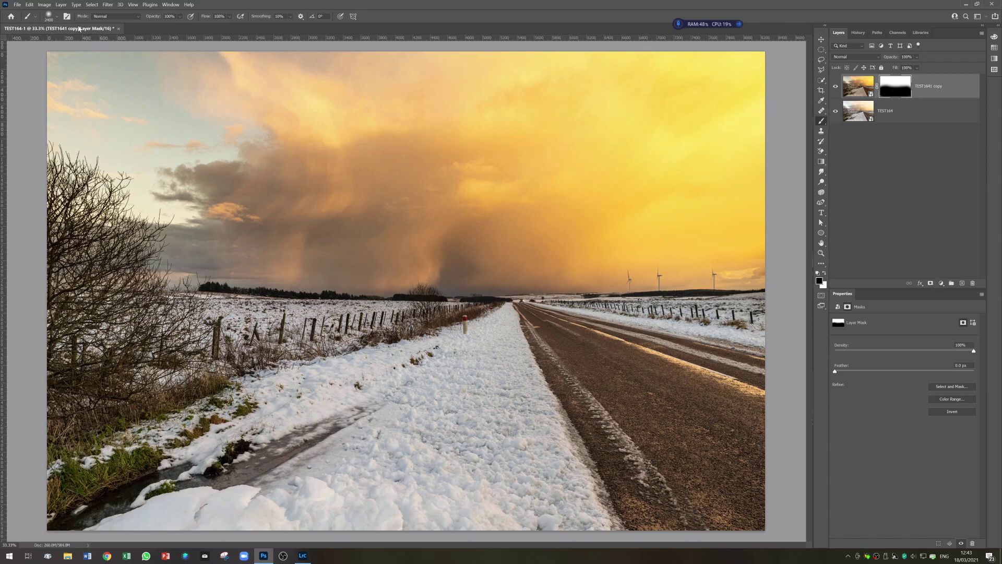
Step: Save the masked Smart Object document and switch to Lightroom to view the saved TIFF in Develop
click(17, 4)
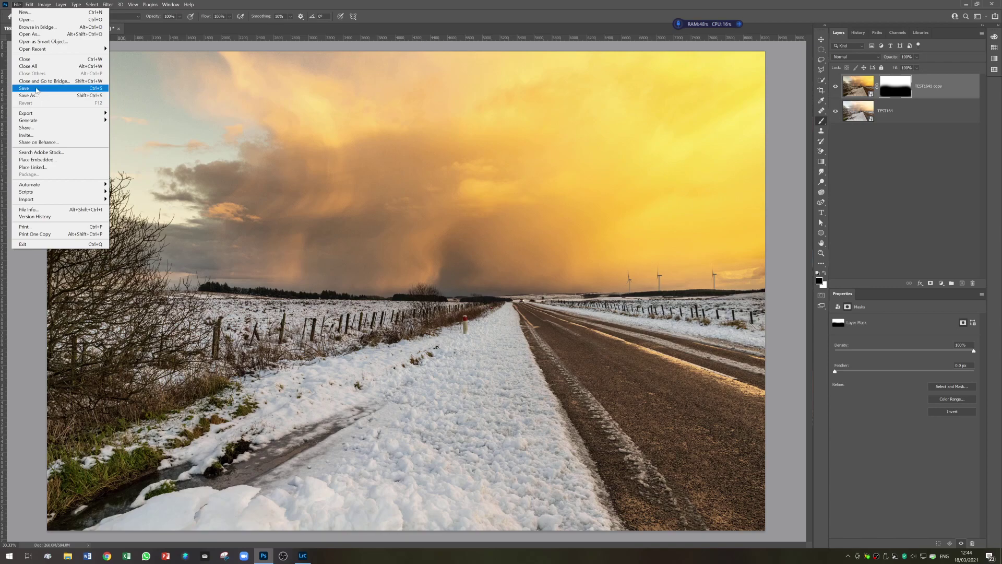
click(37, 90)
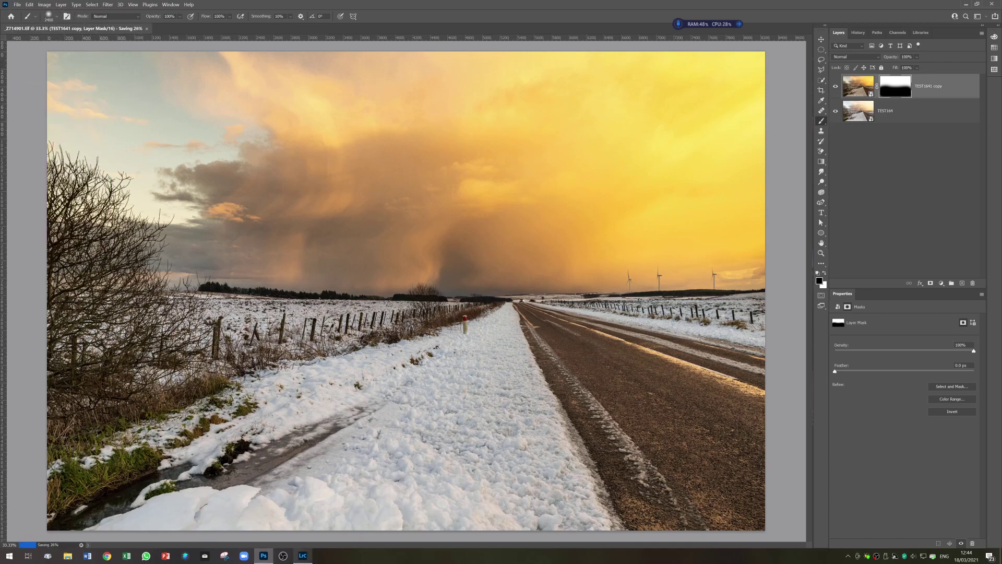
click(302, 556)
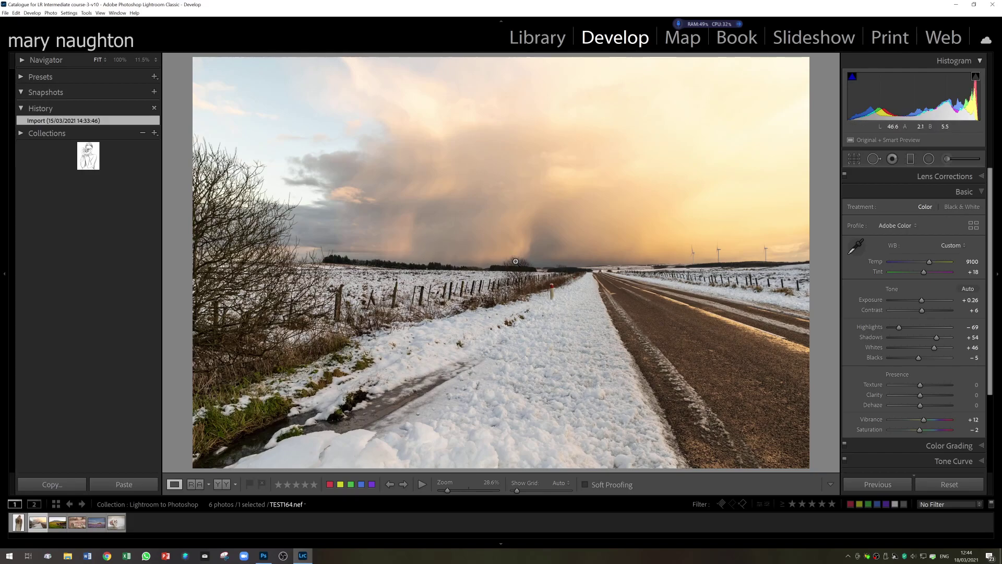
click(264, 556)
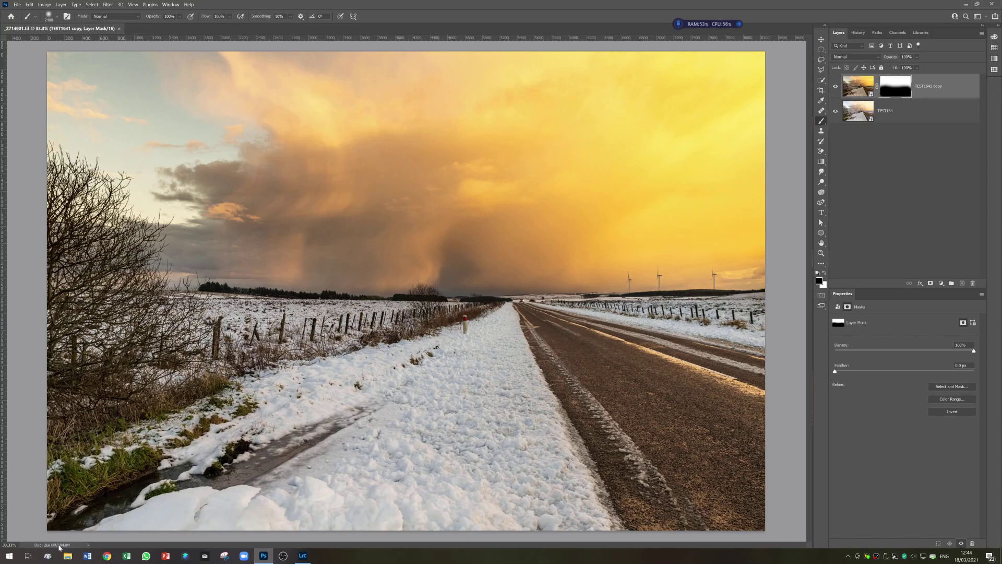
click(304, 557)
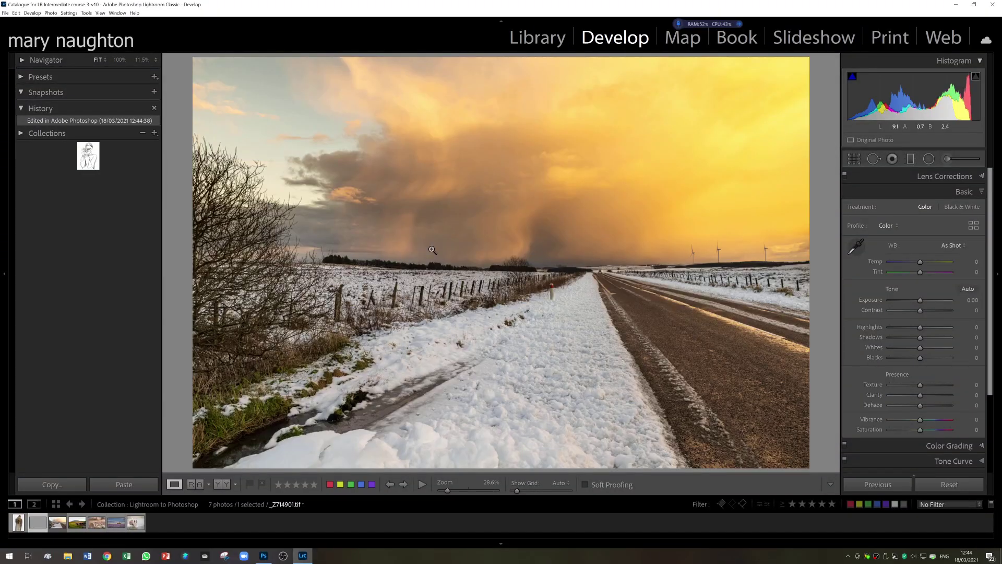
Step: Show the Lightroom to Photoshop collection as a grid and compare the saved TIFF with the raw TEST164.nef
key(g)
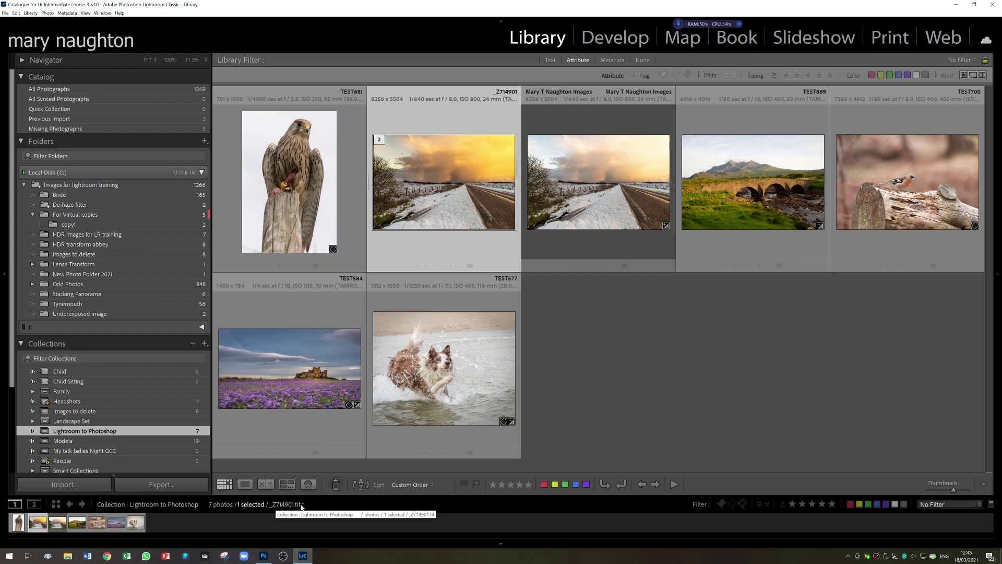
click(617, 181)
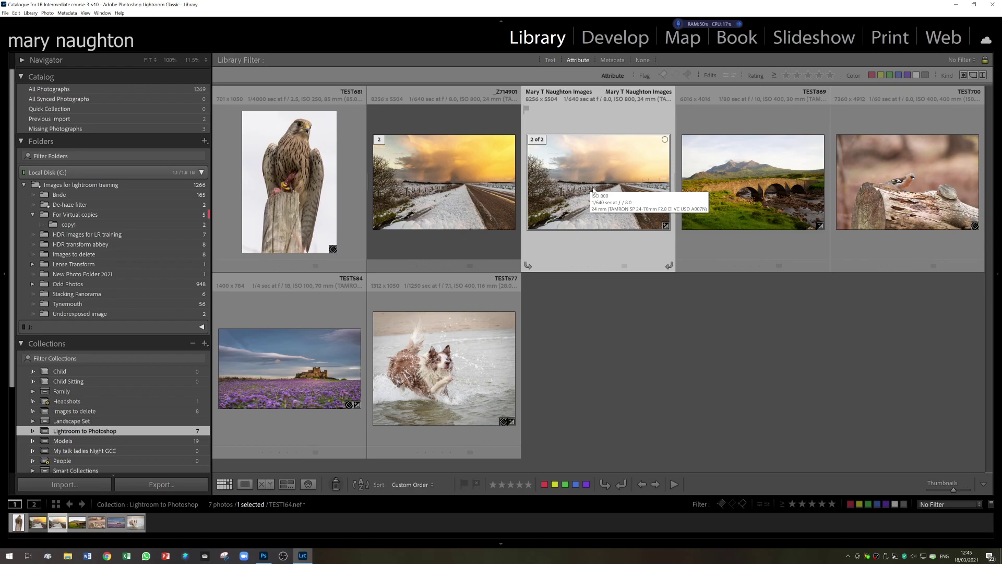
click(450, 181)
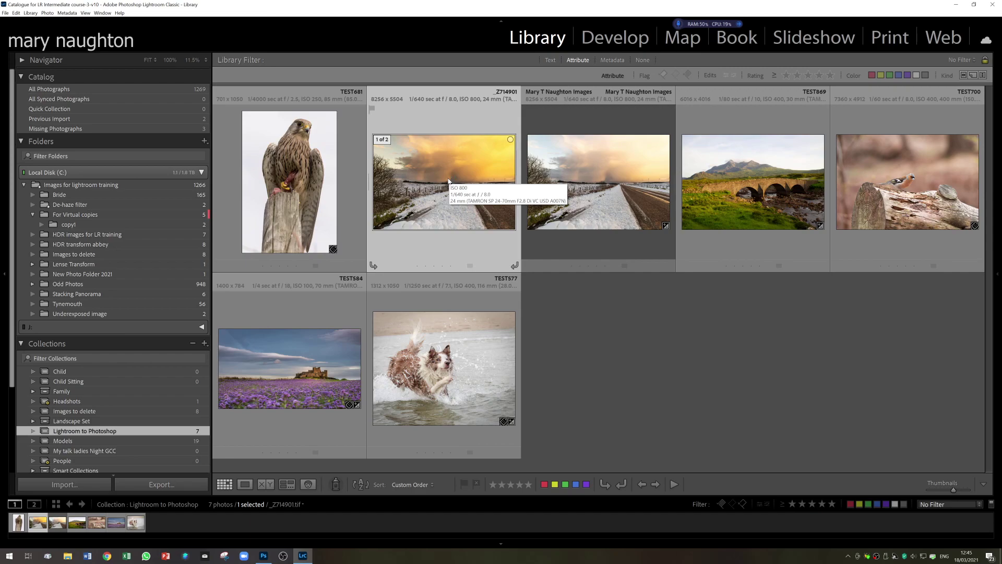
Step: Open _Z714901.tif in Photoshop with Edit Original and close the Nik Collection selective tool window
right_click(448, 180)
mouse_move(463, 256)
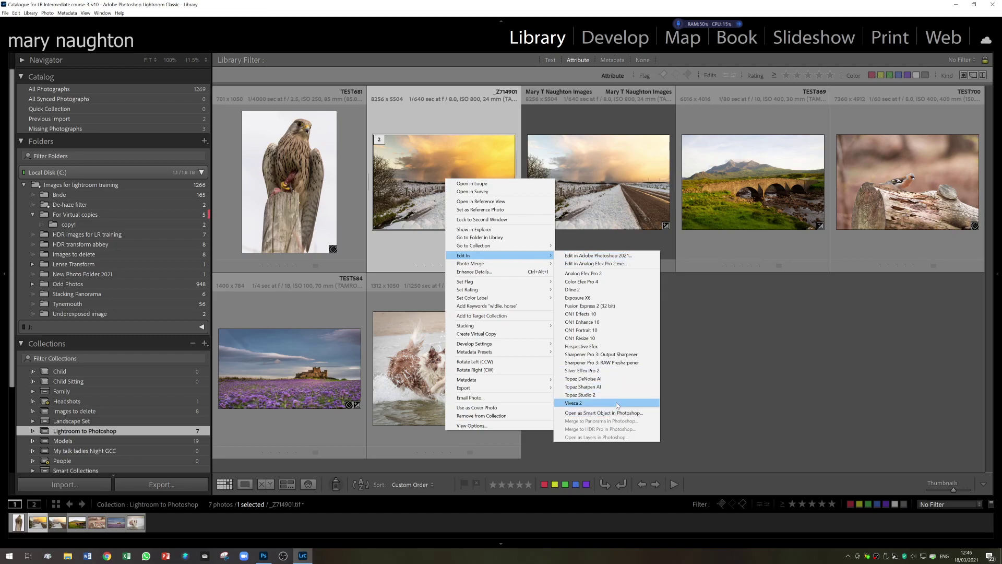
click(577, 257)
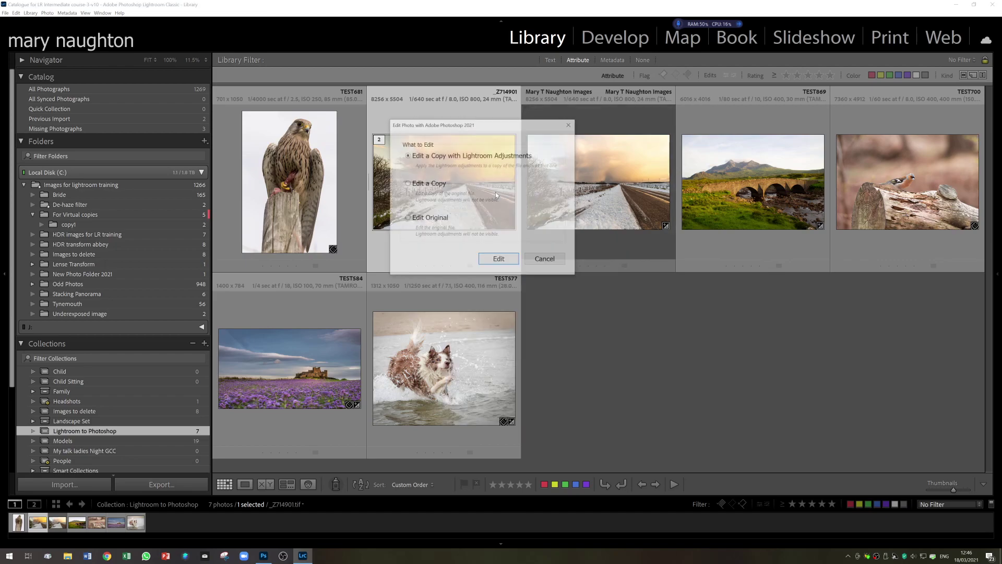
drag(482, 128, 474, 96)
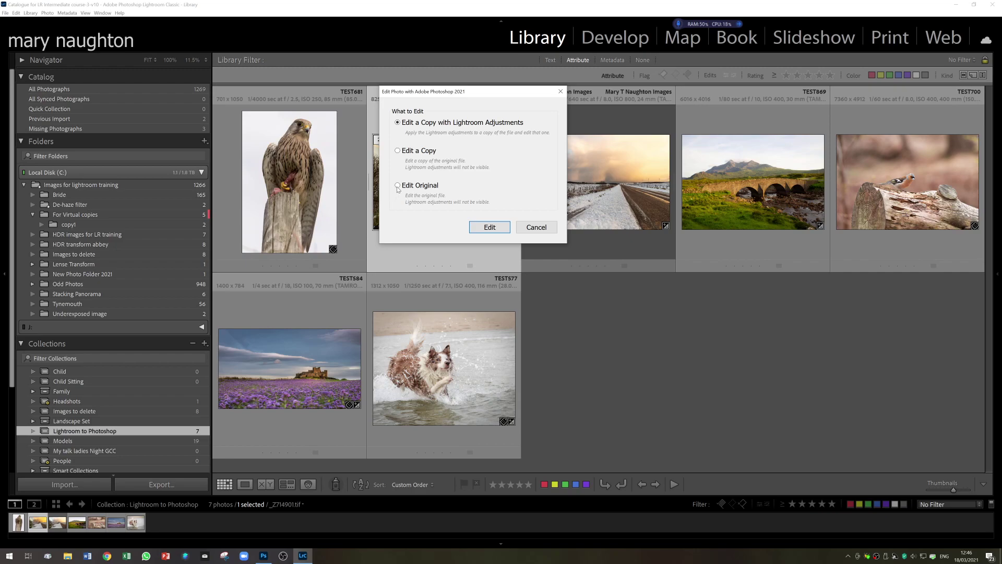
drag(489, 94, 639, 289)
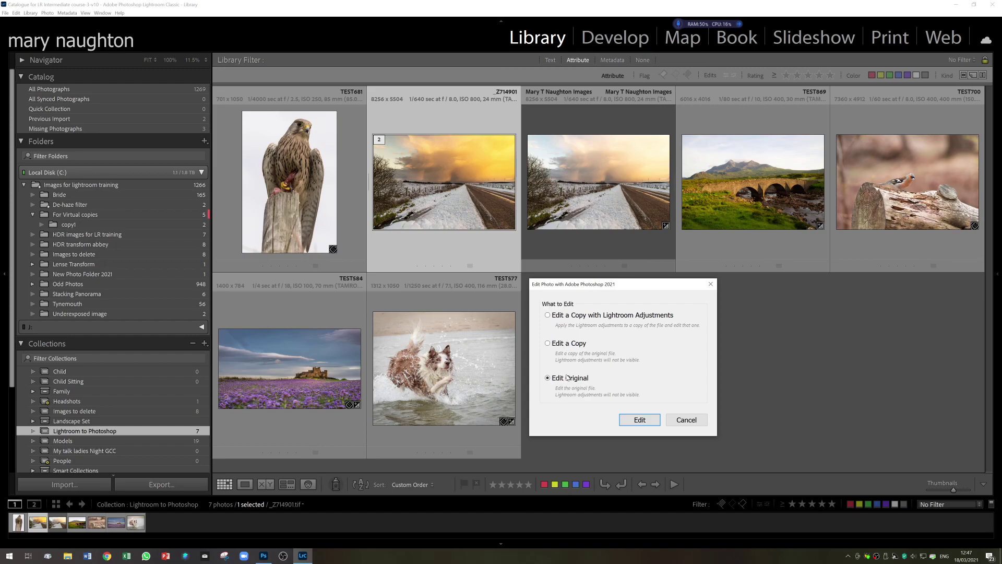
click(625, 421)
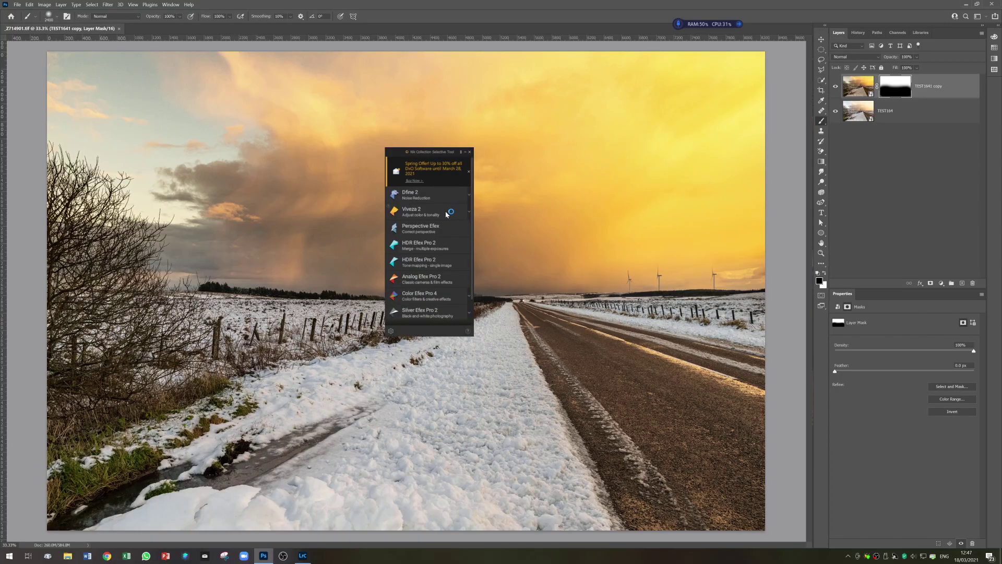
click(469, 151)
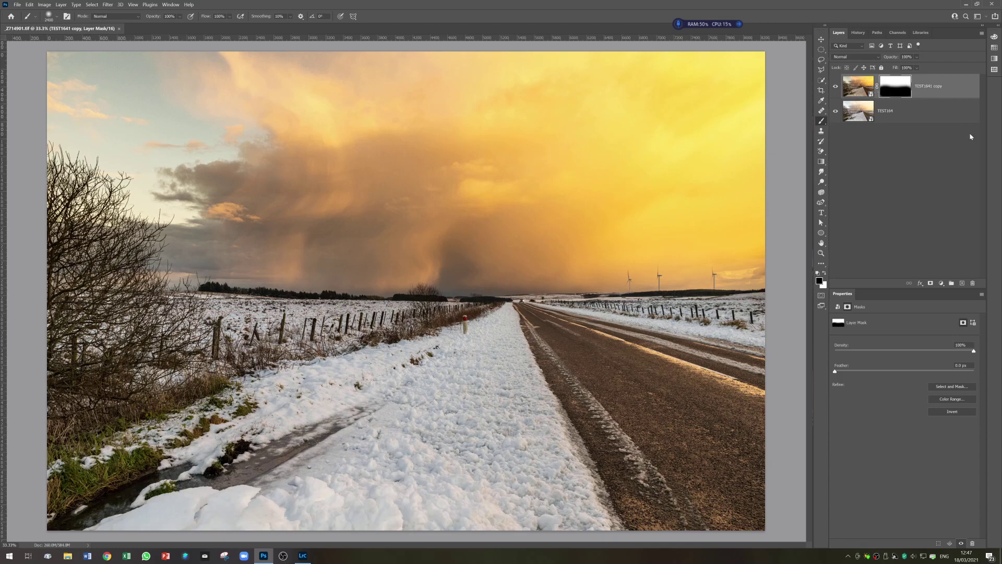
Step: Add a Levels adjustment layer above the Smart Objects, with the white input at 236 and the black input raised slightly
click(941, 283)
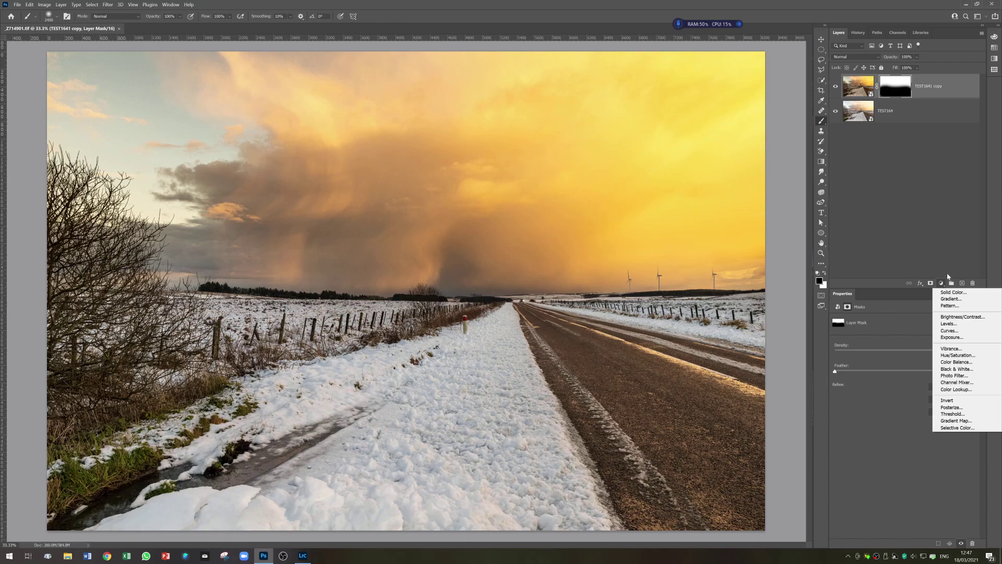
click(963, 324)
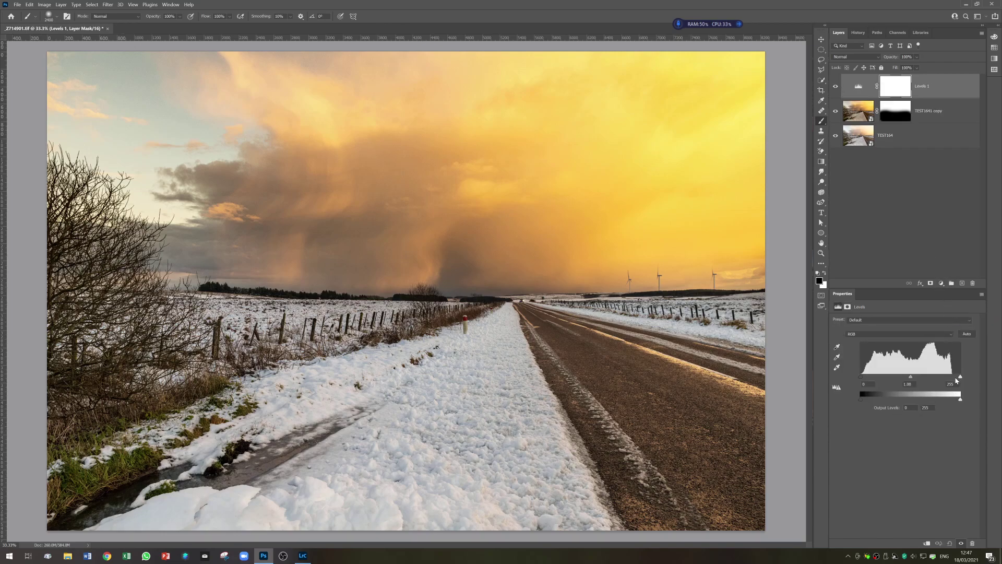
drag(961, 377, 954, 372)
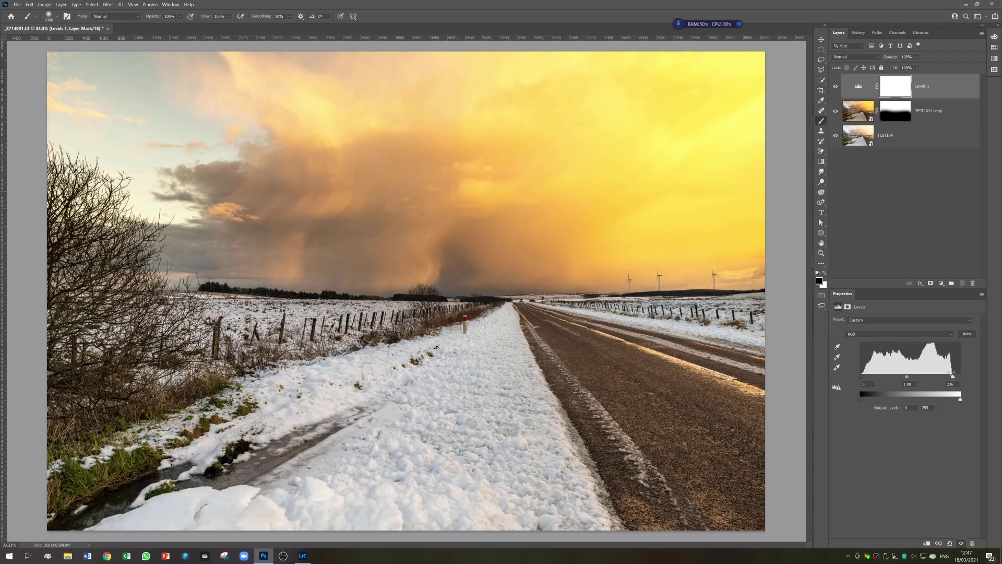
drag(861, 376, 864, 377)
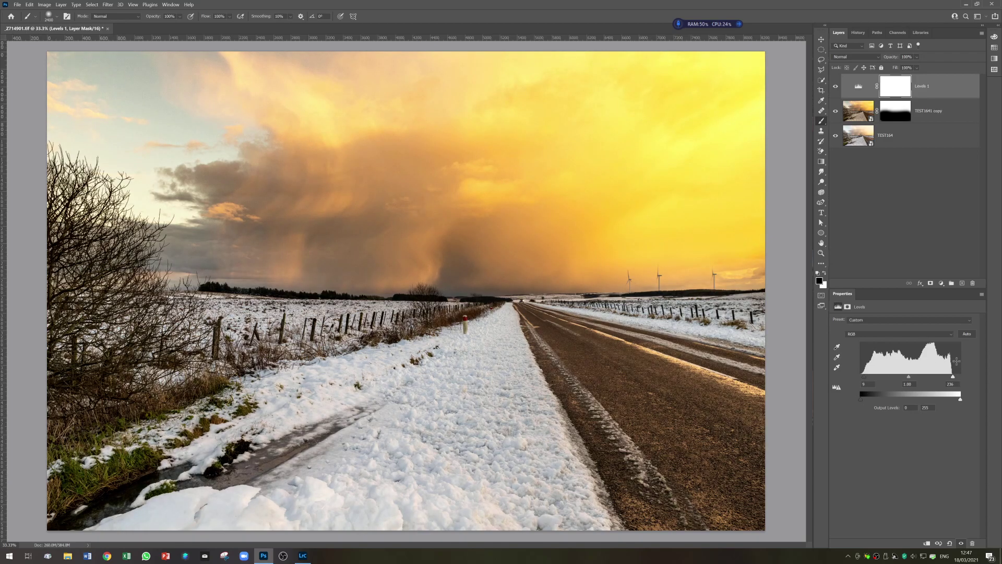
click(932, 193)
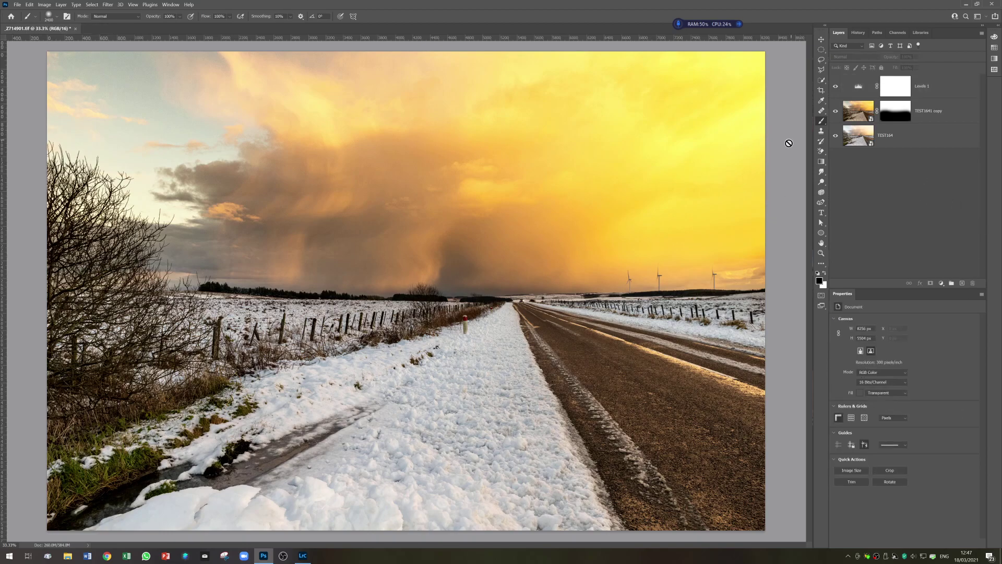
Step: Save _Z714901.tif with its Levels layer and return to Lightroom to view the updated photo
click(17, 4)
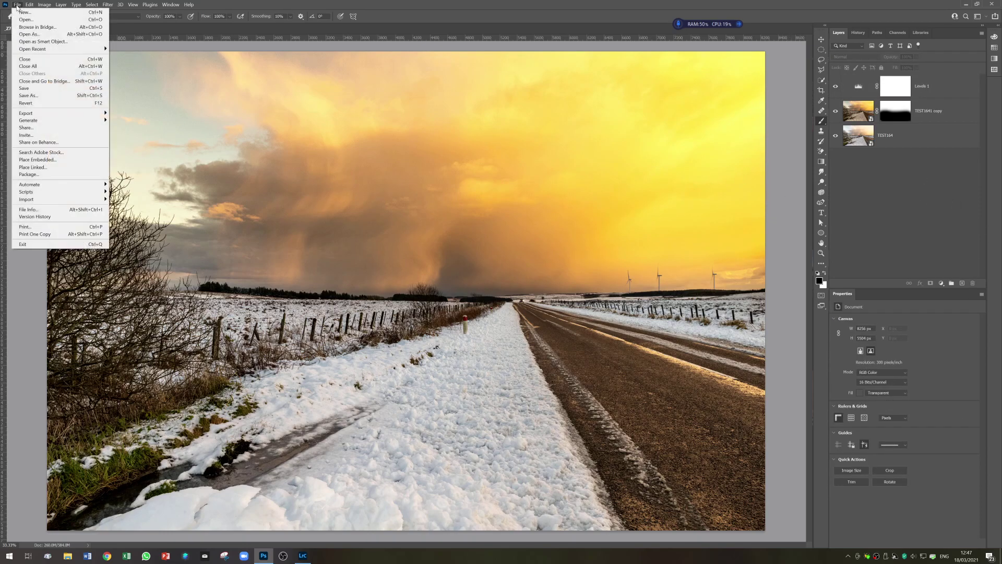
click(21, 87)
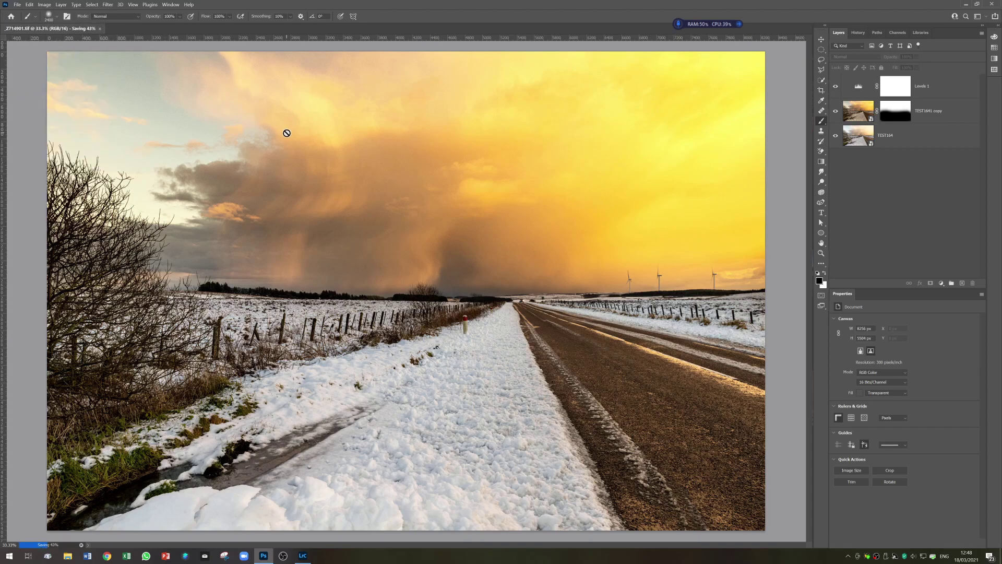
click(304, 557)
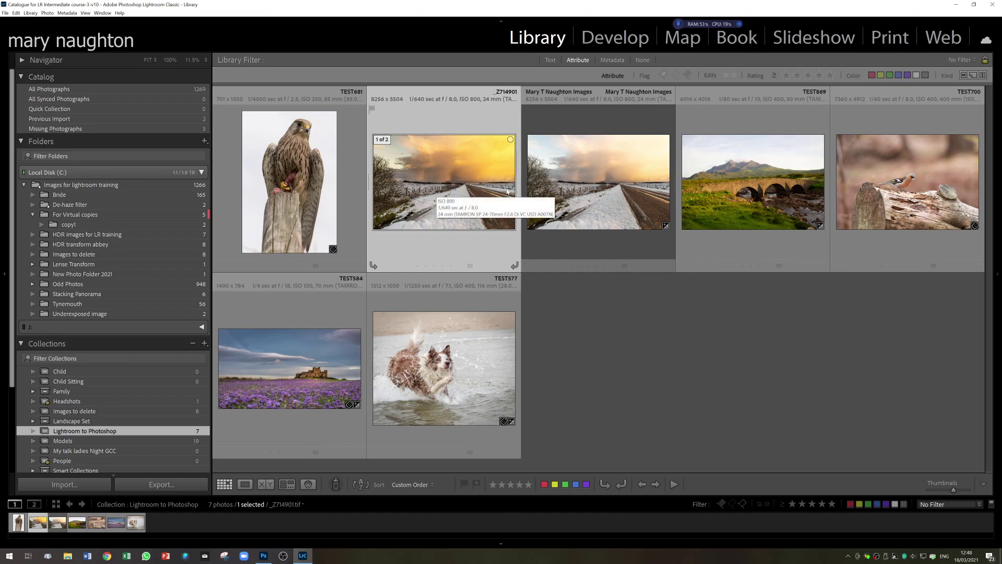
Step: Open _Z714901.tif in Photoshop with the Edit a Copy option and bring the new copy into view
right_click(447, 184)
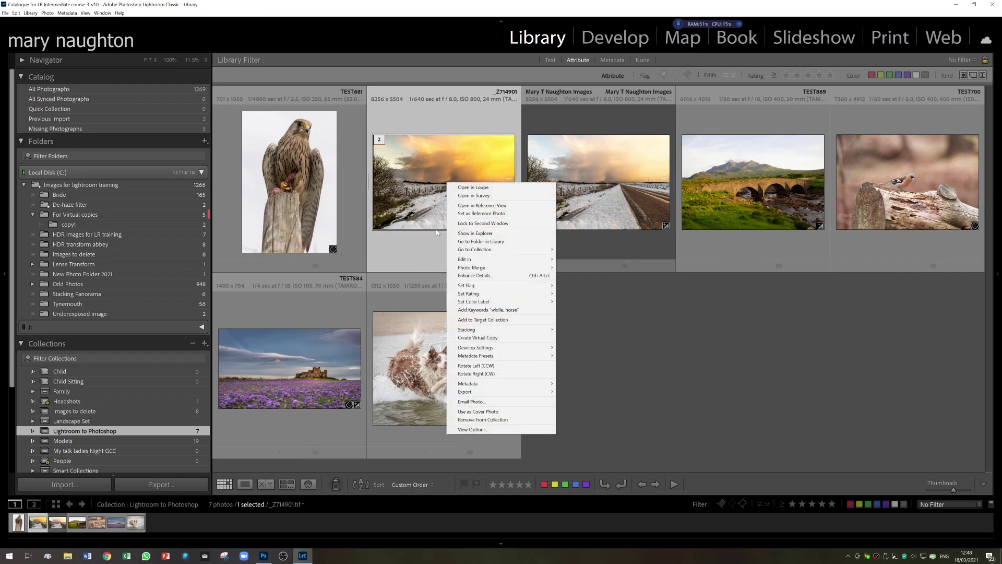
click(572, 259)
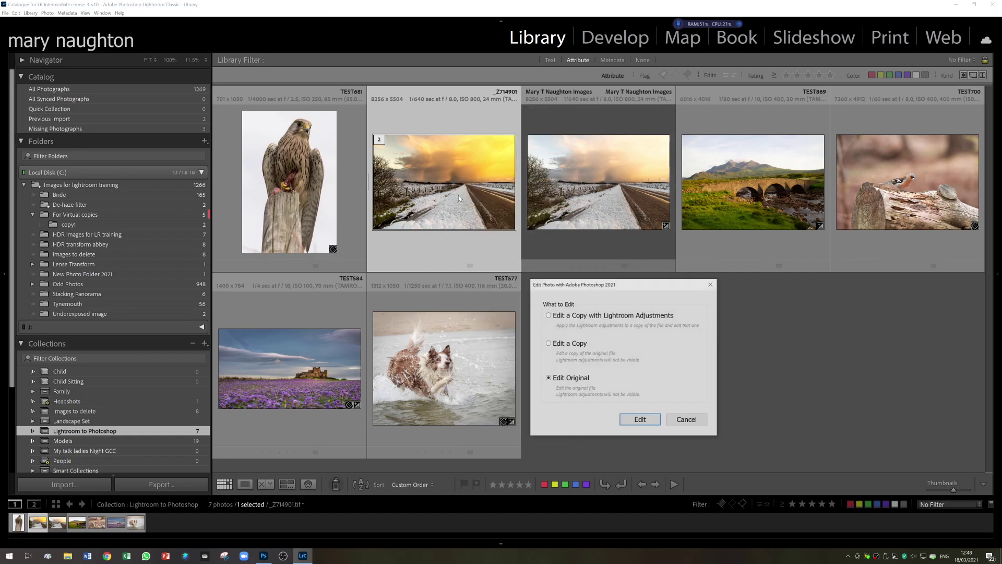
click(548, 344)
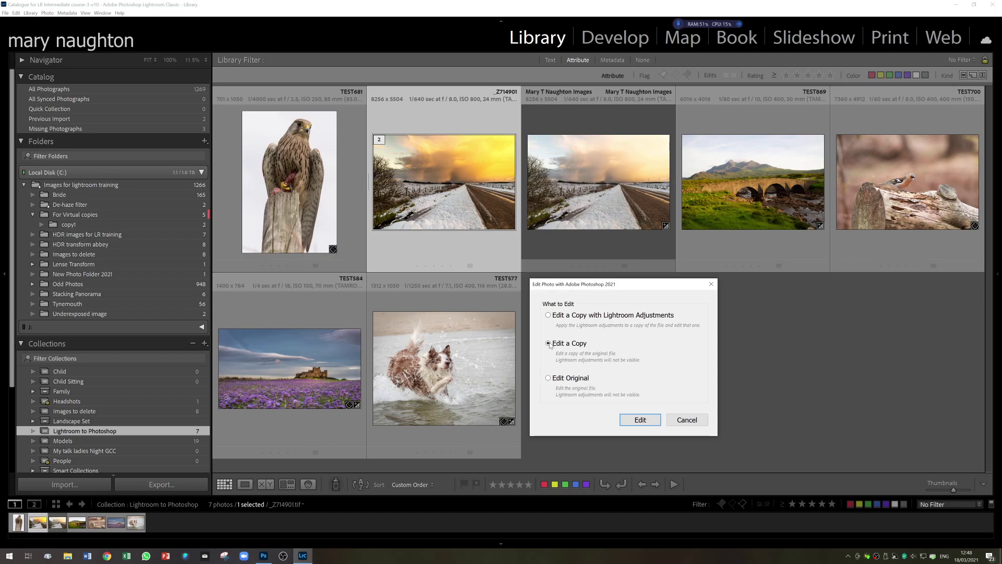
click(642, 420)
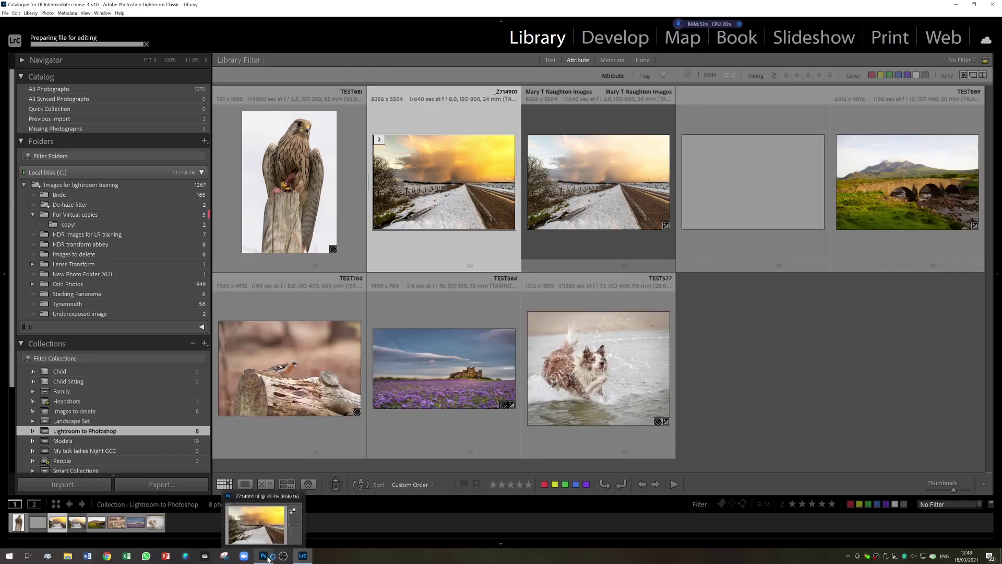
click(267, 557)
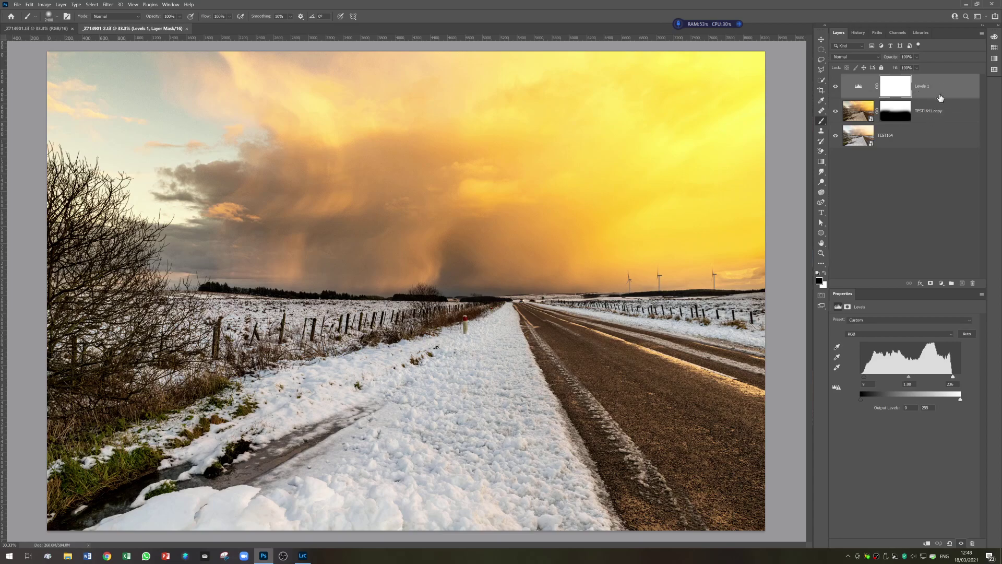
click(942, 283)
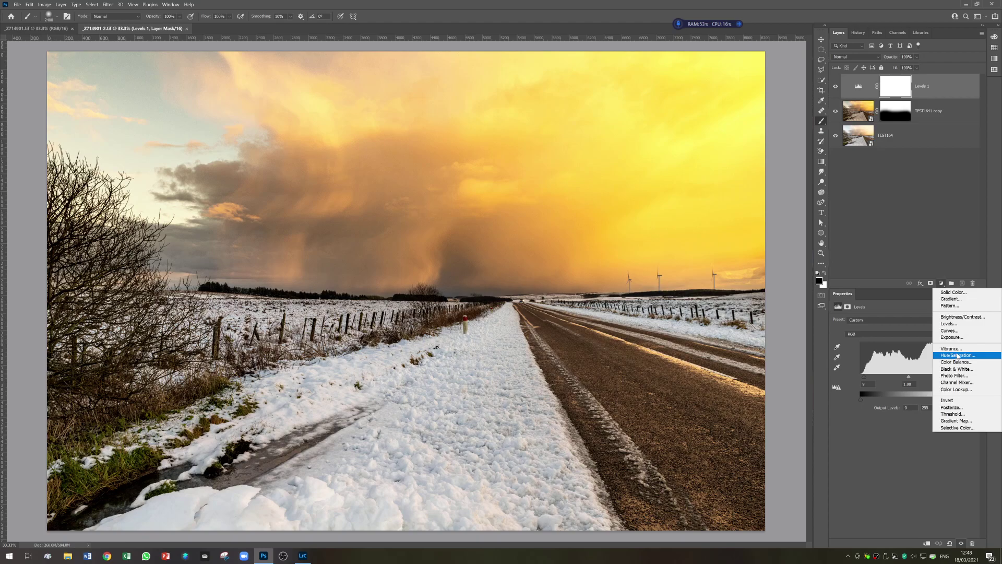
click(955, 375)
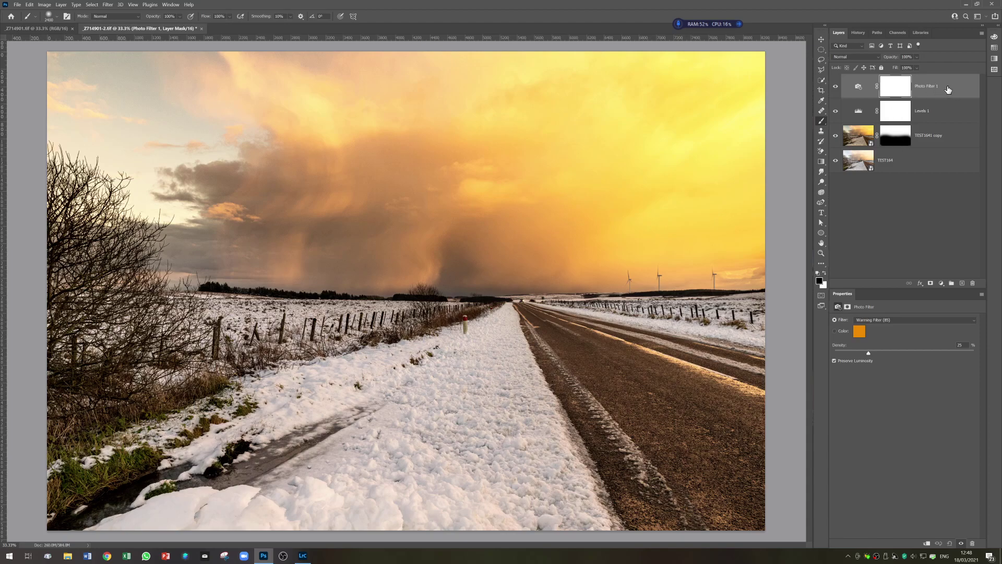
key(Delete)
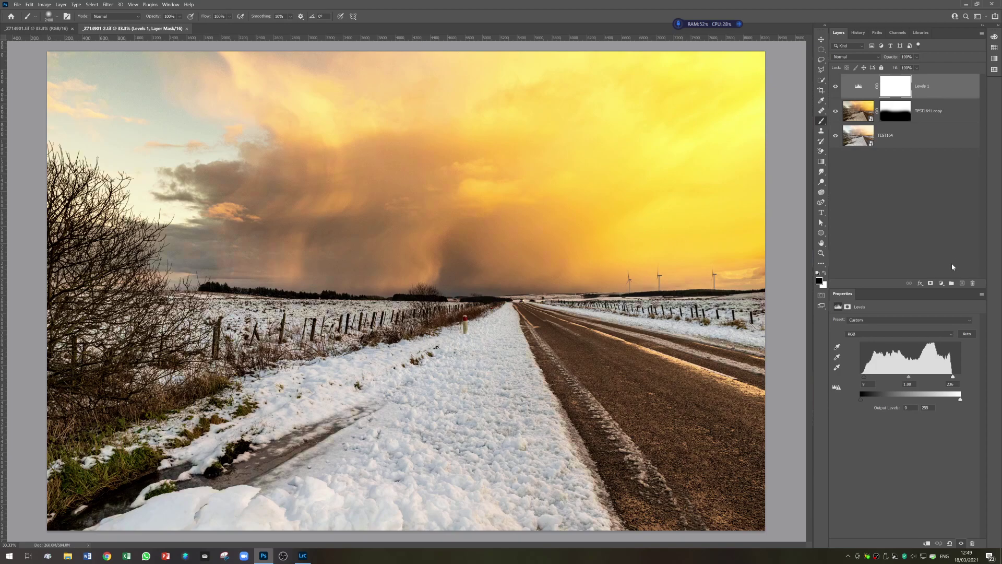
Step: Add a Black & White adjustment layer above the Levels layer and save _Z714901-2.tif
click(941, 283)
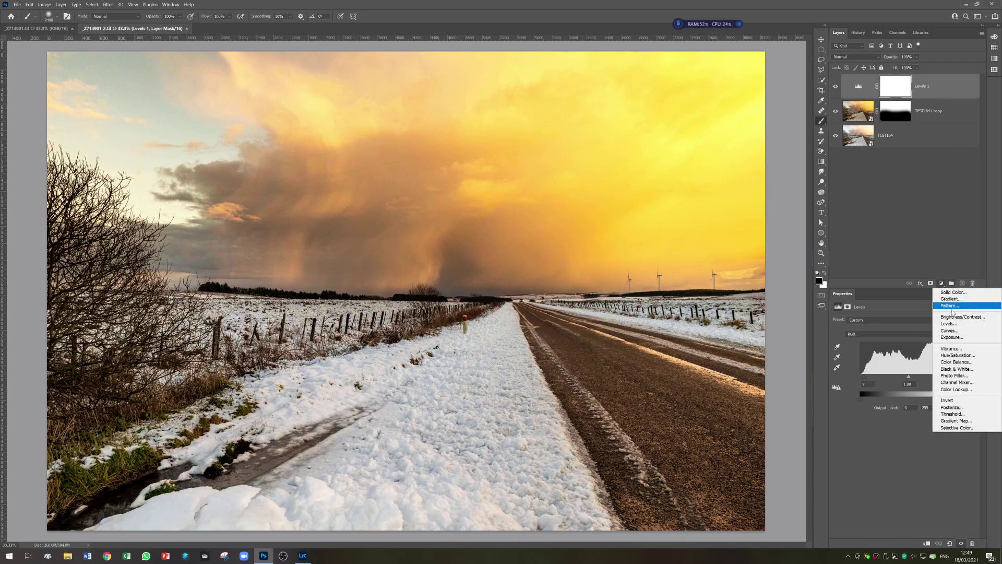
click(955, 371)
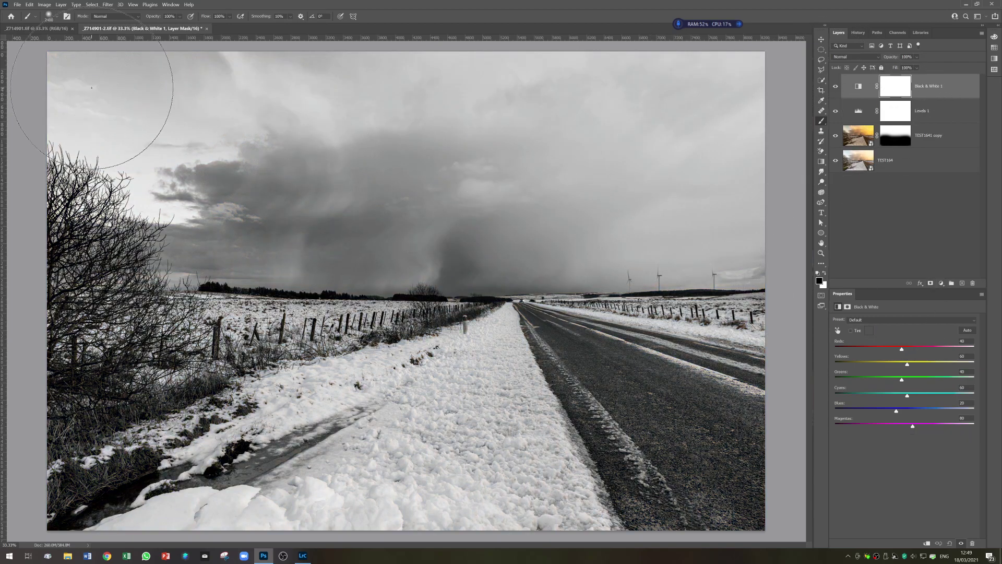
click(17, 6)
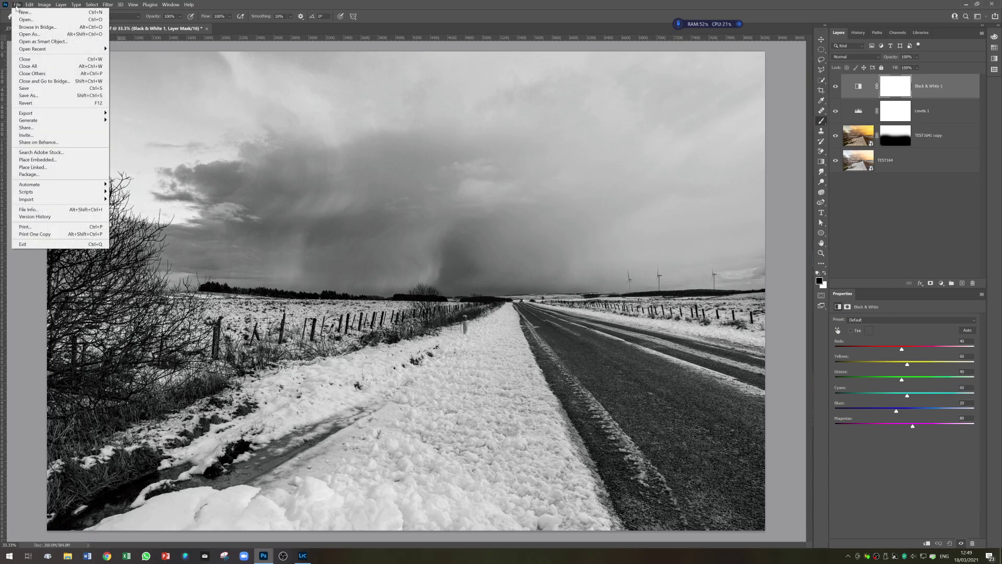
click(29, 88)
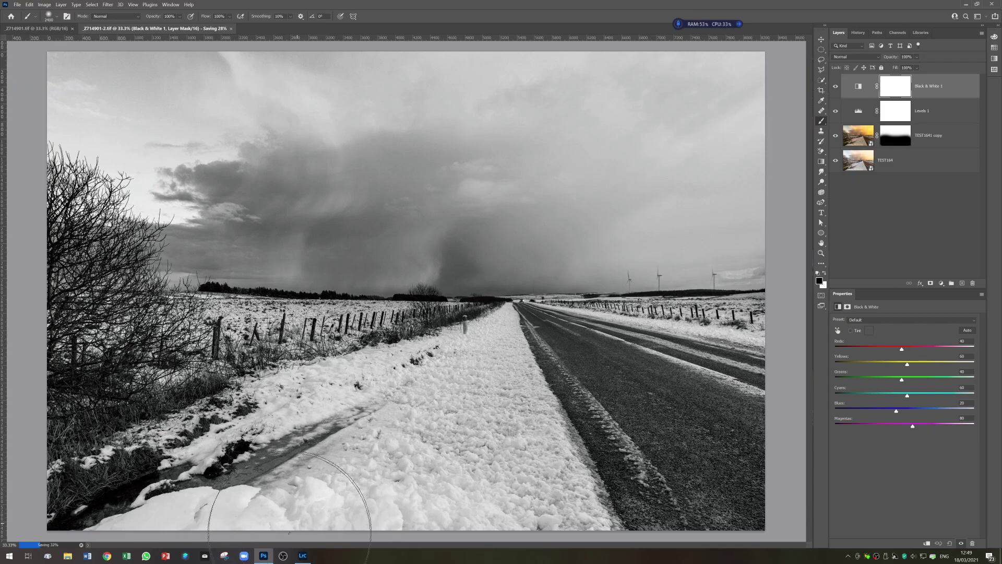
Step: Return to Lightroom and compare the saved black and white copy with the neighbouring TEST681.jpg
click(303, 555)
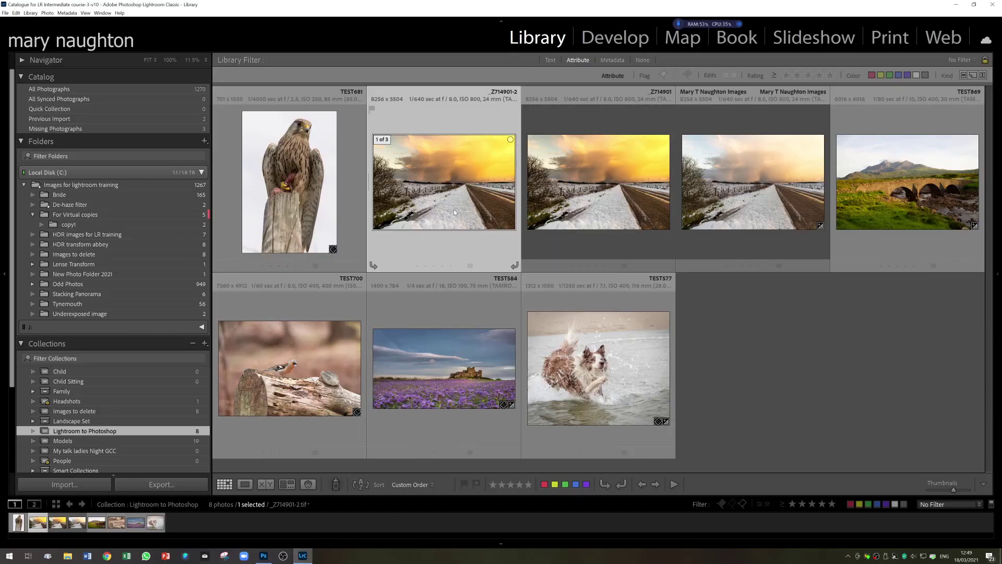
mouse_move(453, 211)
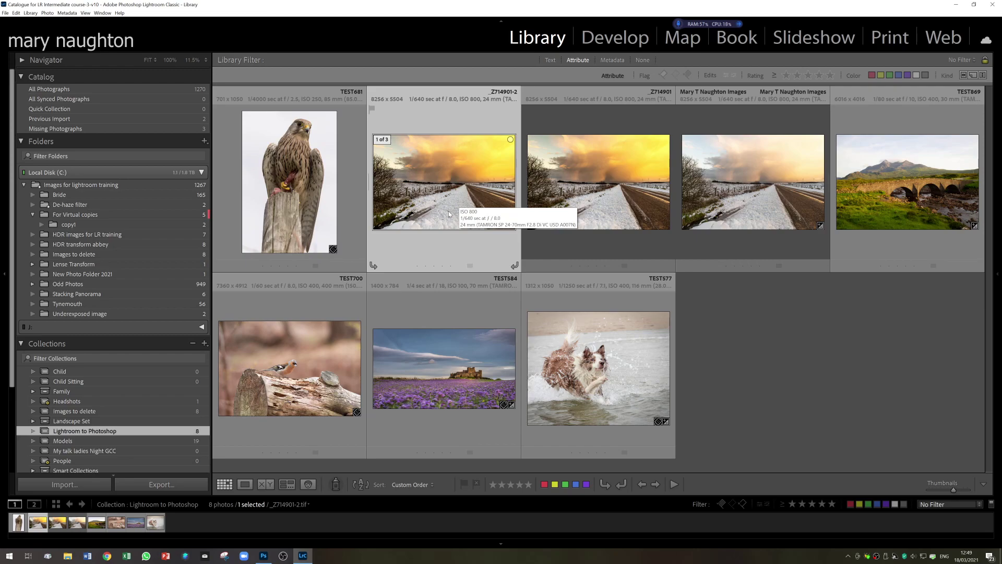
key(v)
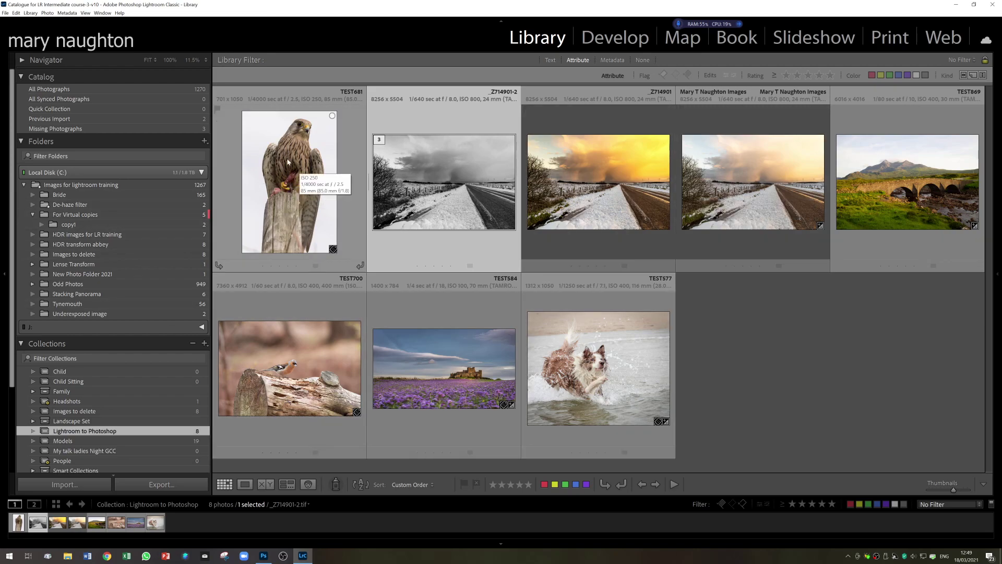
click(283, 182)
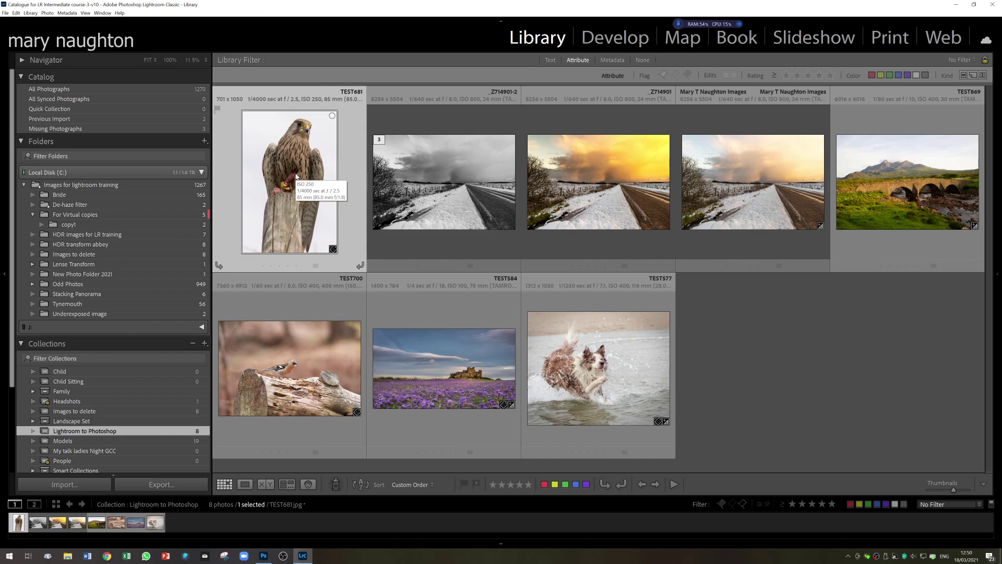
click(484, 192)
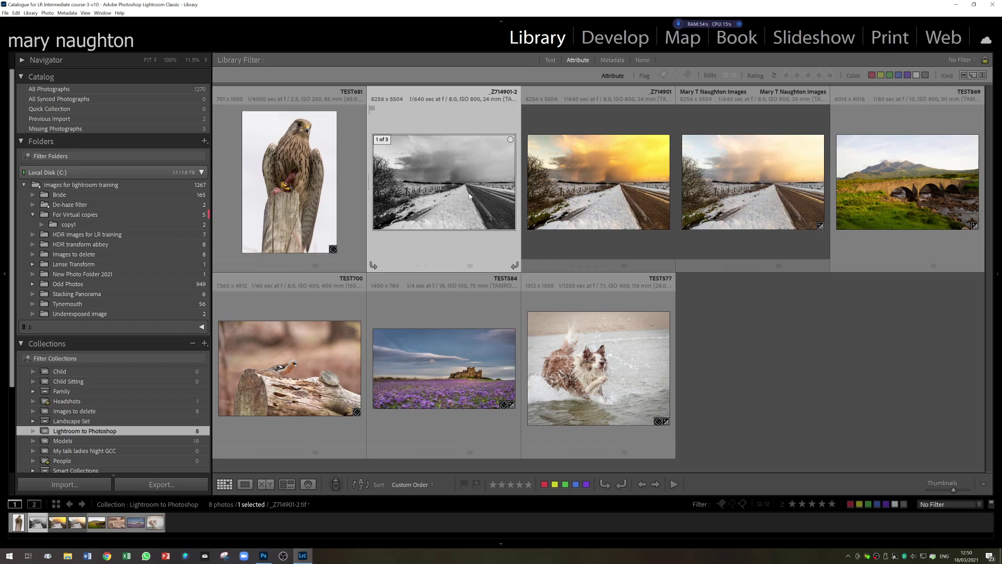
Step: Try to open _Z714901-2.tif in Photoshop with the Edit a Copy with Lightroom Adjustments option
right_click(444, 176)
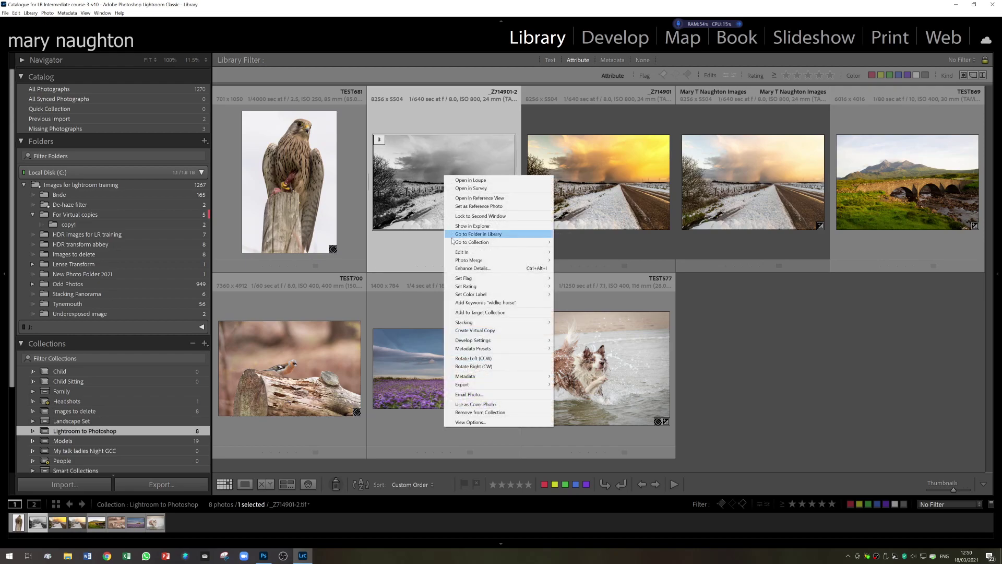
mouse_move(456, 253)
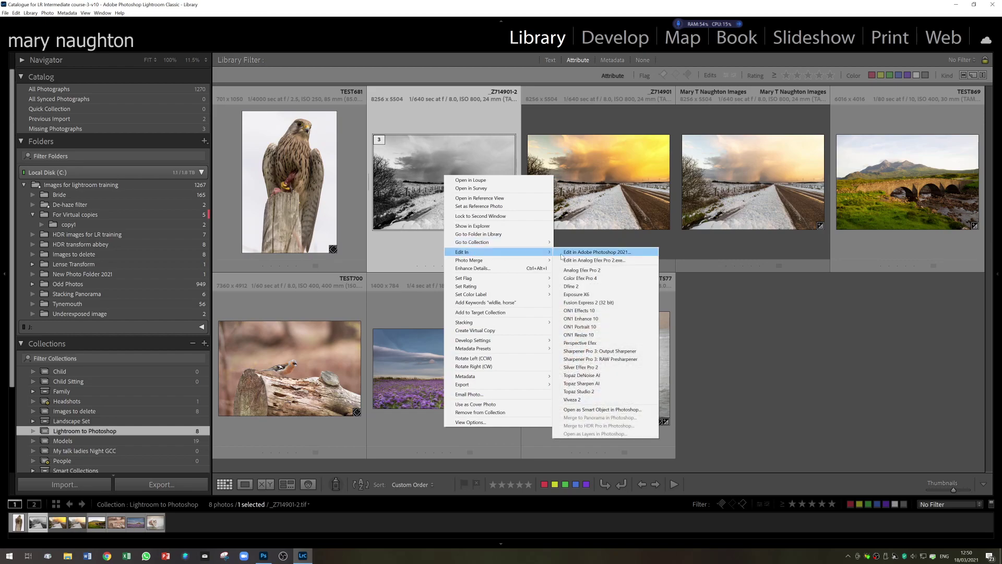
click(595, 252)
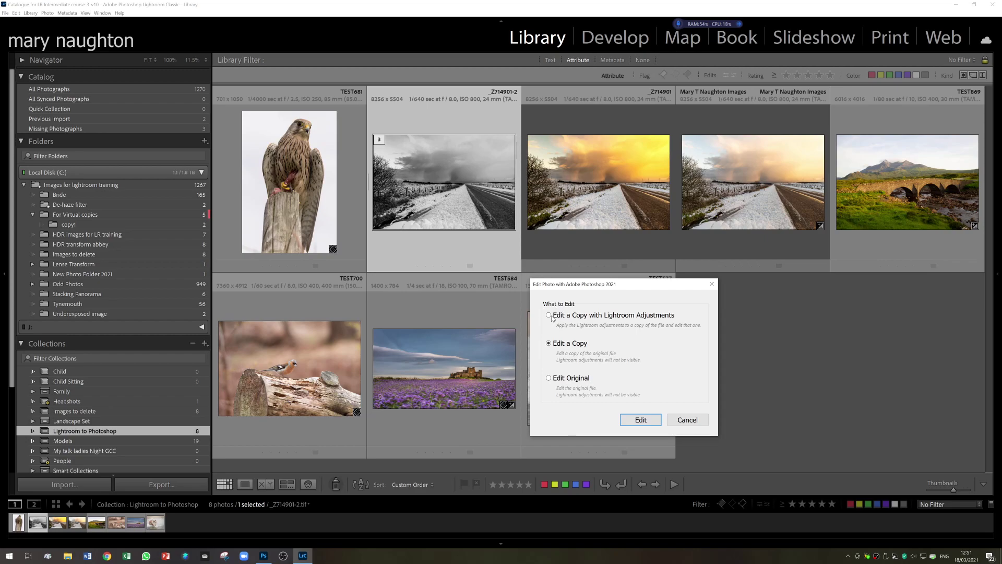
drag(616, 291, 651, 116)
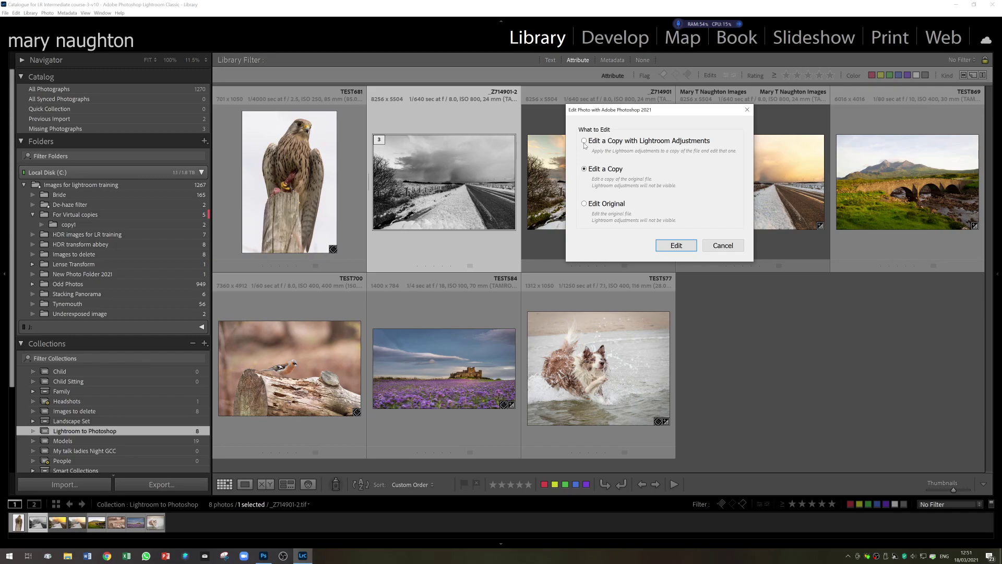
click(677, 246)
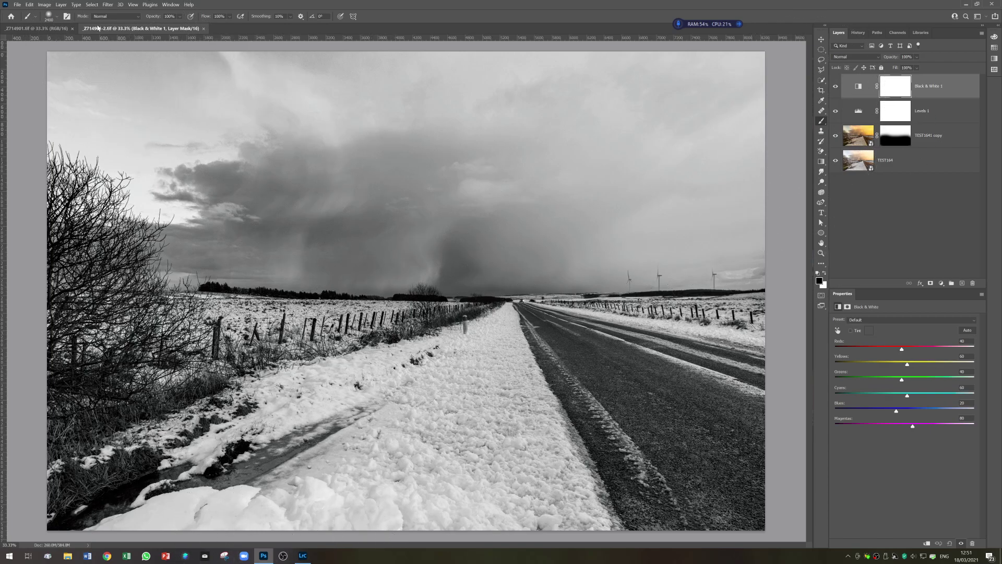
Step: Close the _Z714901-2.tif and _Z714901.tif documents in Photoshop and return to Lightroom
click(204, 28)
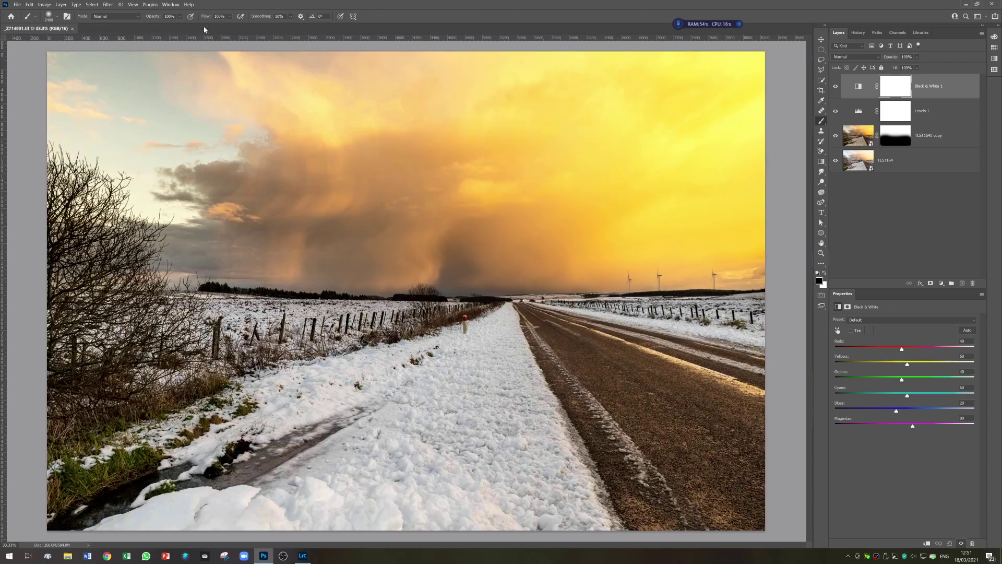
click(72, 28)
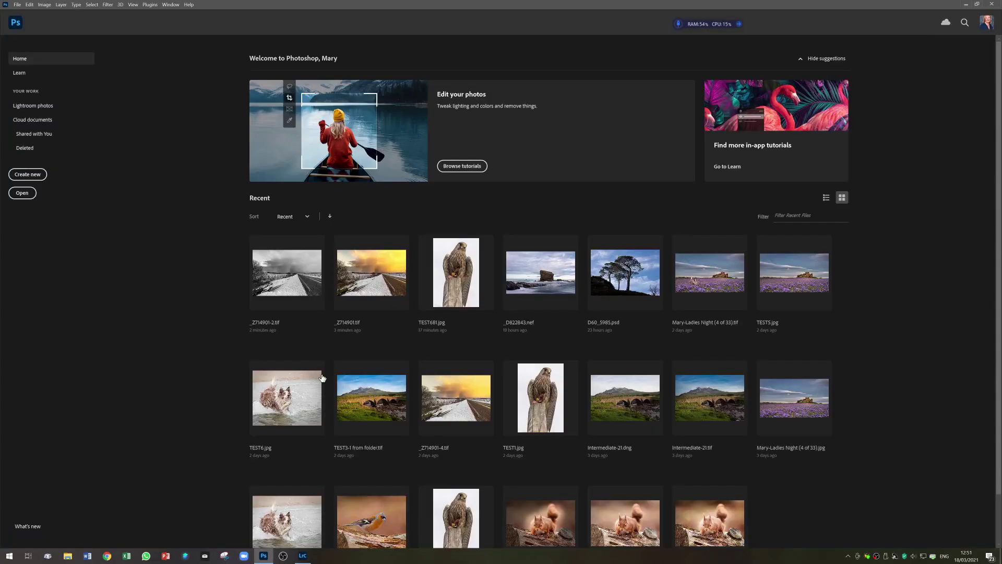
click(302, 556)
Step: Open _Z714901-2.tif in Photoshop with Edit a Copy with Lightroom Adjustments, check its layers, and close it without saving
right_click(443, 182)
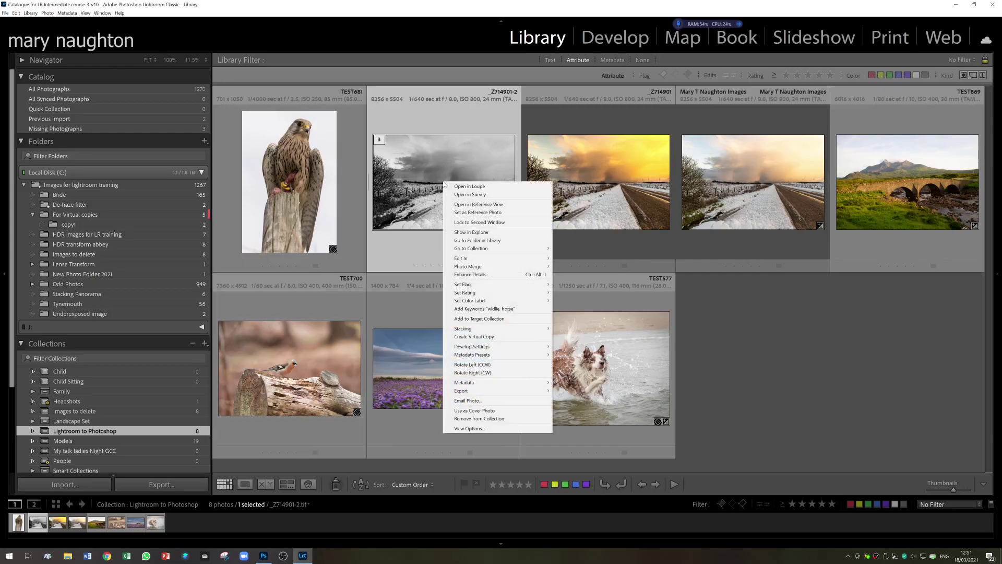
mouse_move(452, 258)
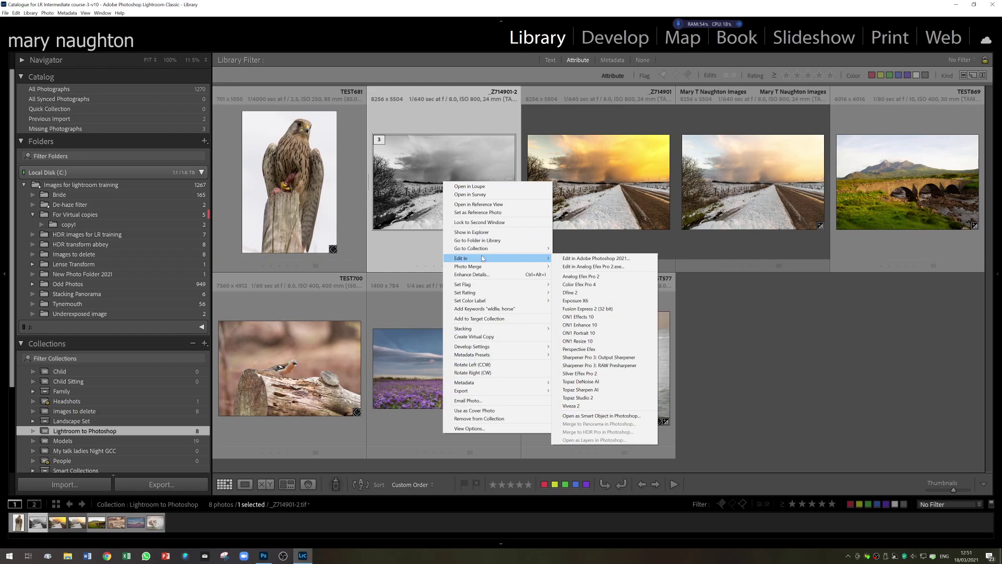
click(563, 259)
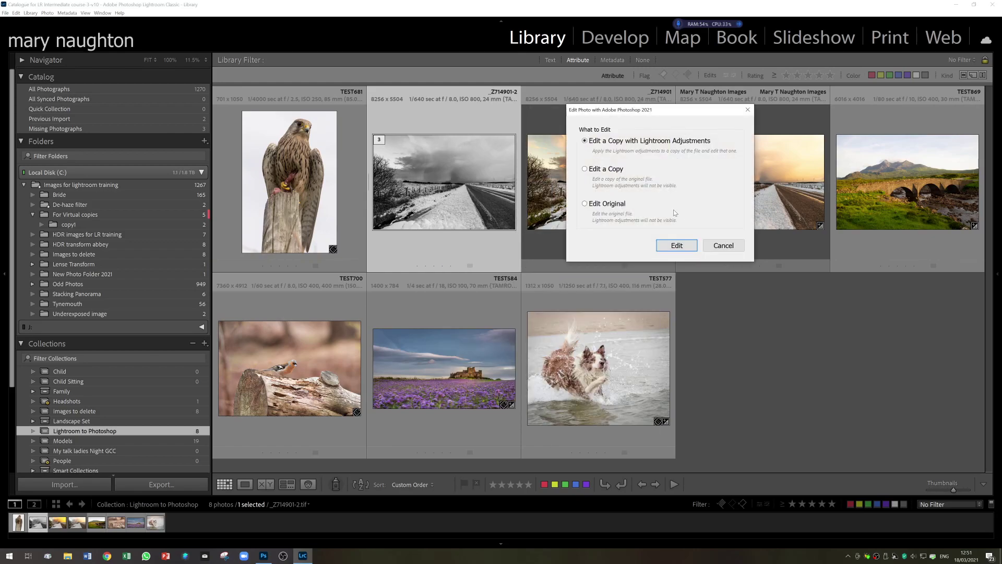
click(682, 247)
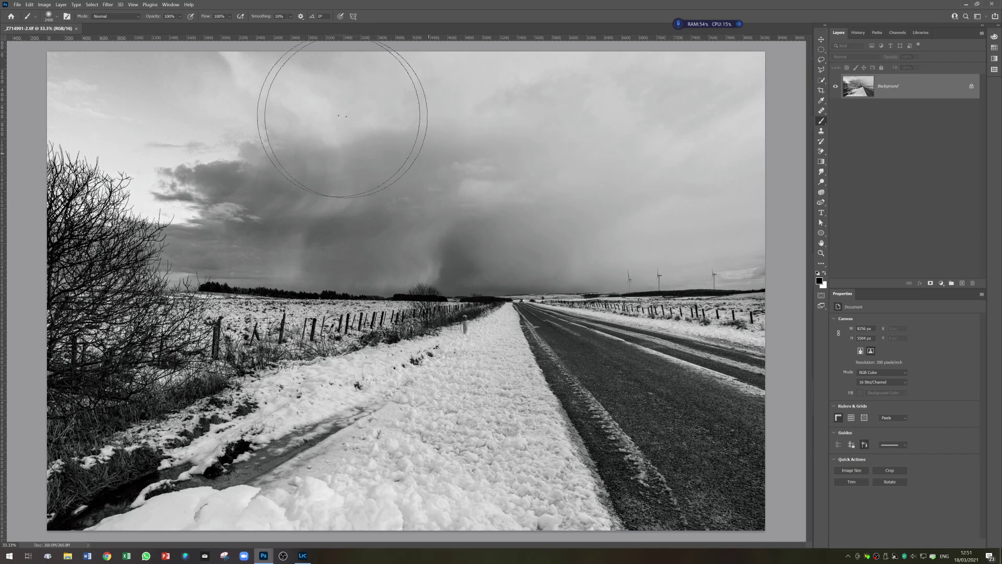
click(76, 29)
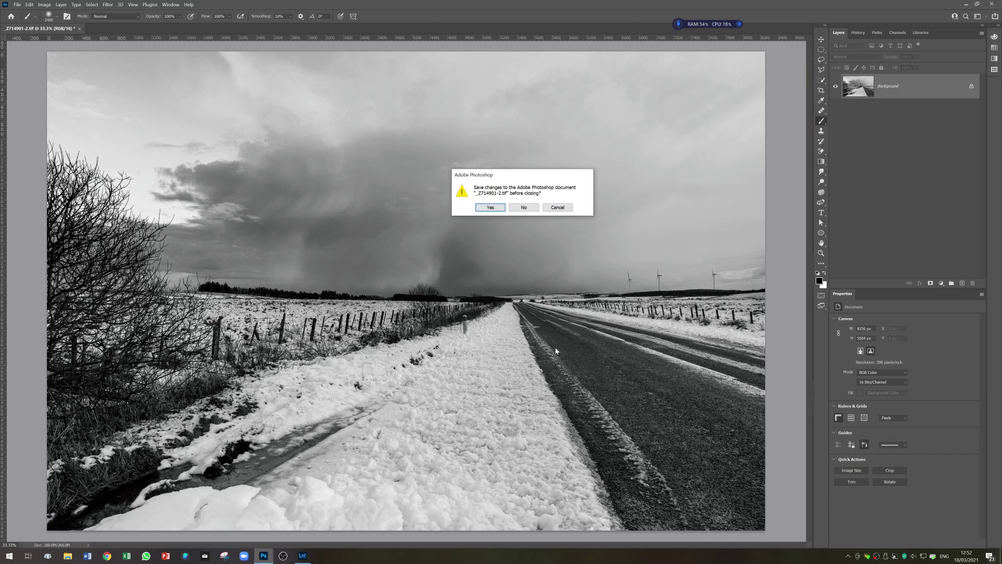
click(534, 209)
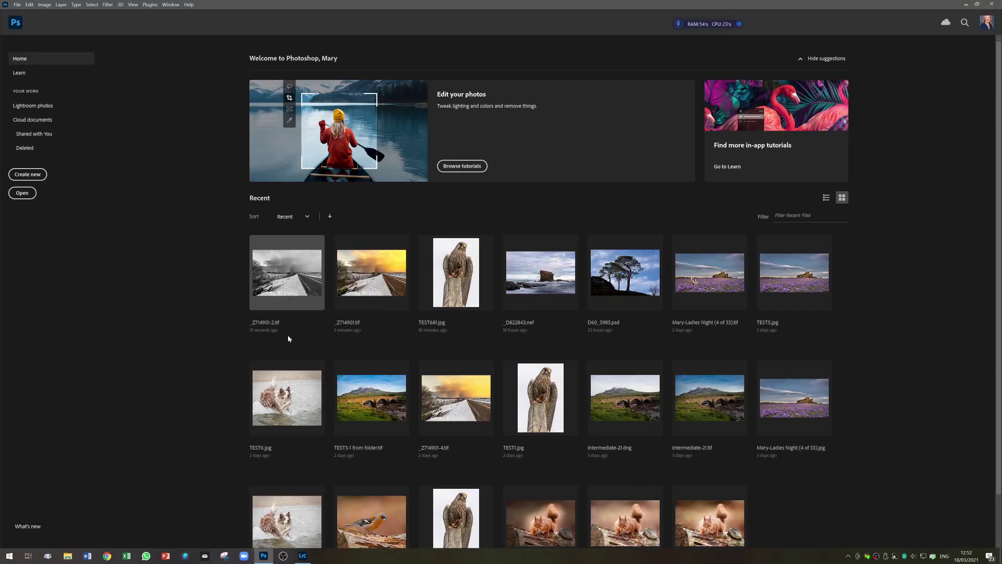
Step: Return to Lightroom and open _Z714901-2.tif in Photoshop with the Edit Original option
click(304, 557)
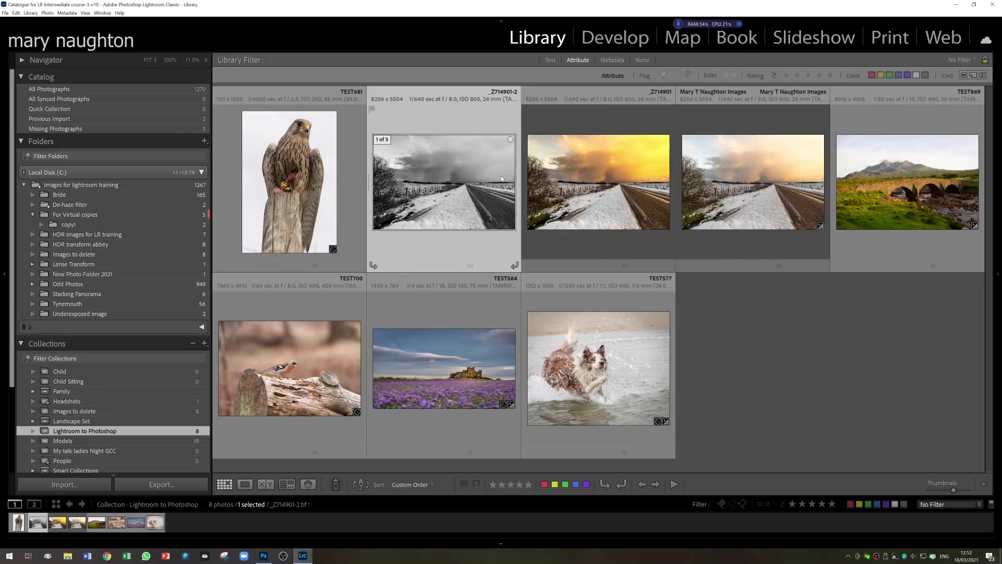
right_click(429, 172)
mouse_move(441, 246)
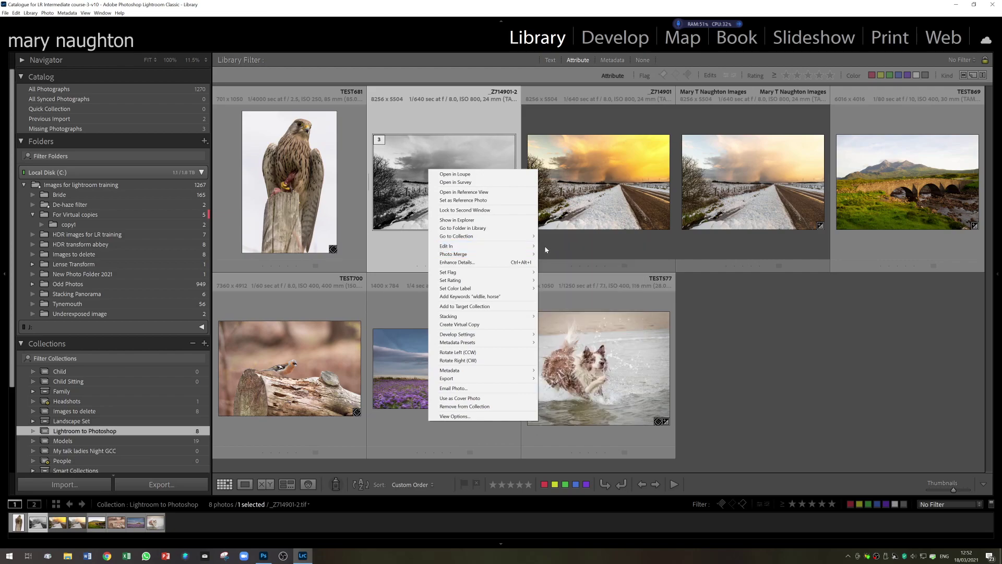
click(551, 246)
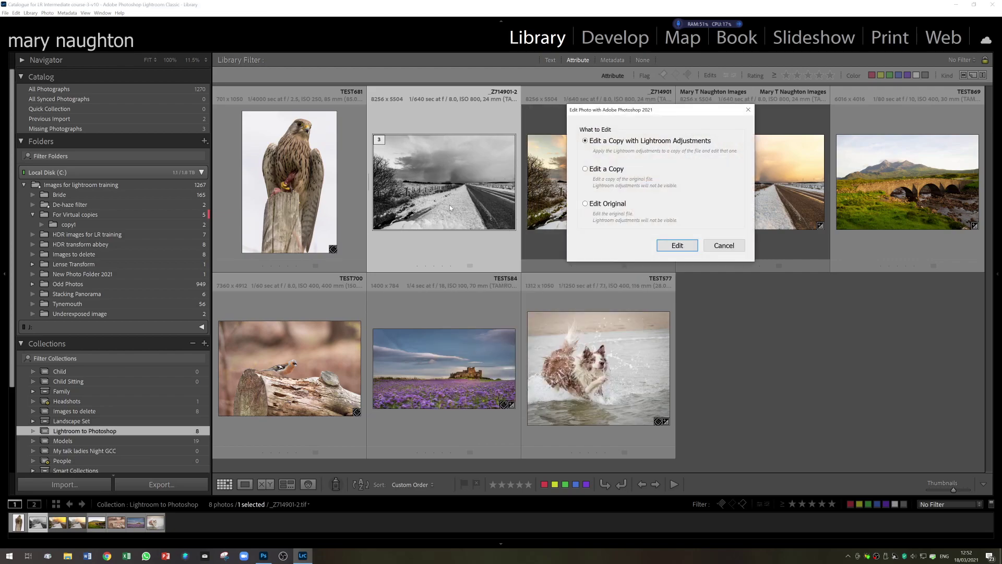
click(626, 218)
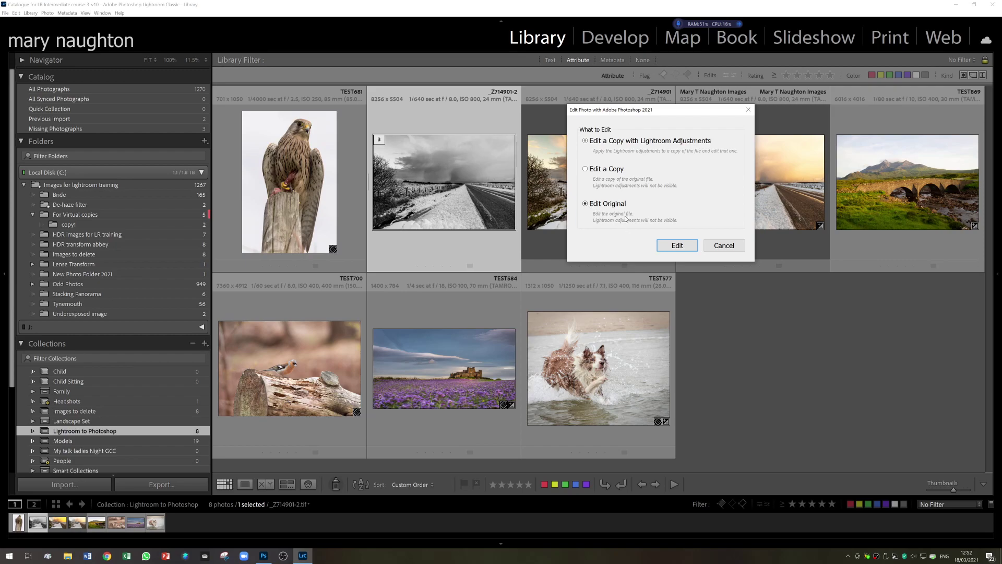
click(677, 245)
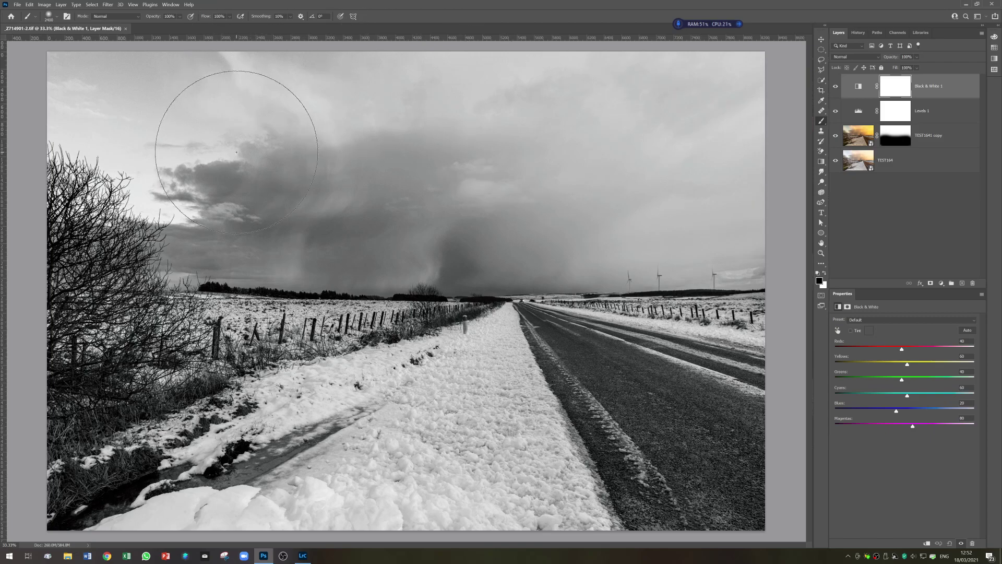
Step: Close _Z714901-2.tif in Photoshop and return to Lightroom
click(124, 29)
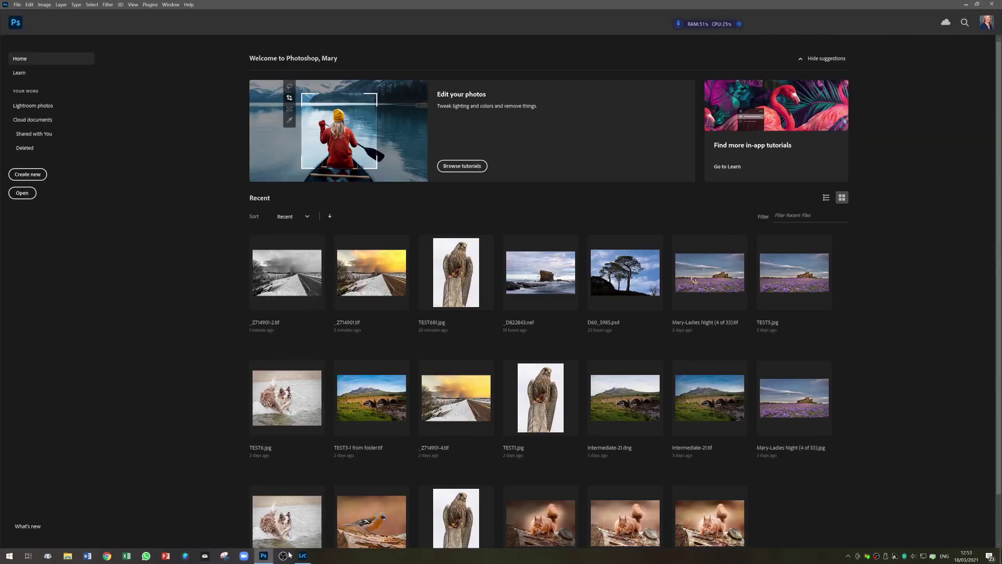
click(303, 556)
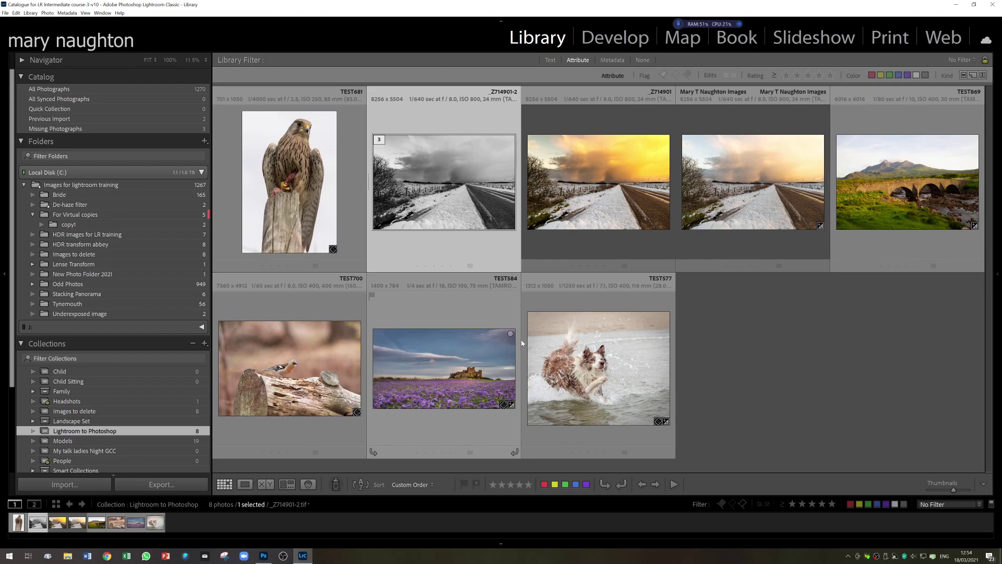
Step: Select the TEST869 bridge photo in the Library grid and reveal its file in Explorer
click(901, 209)
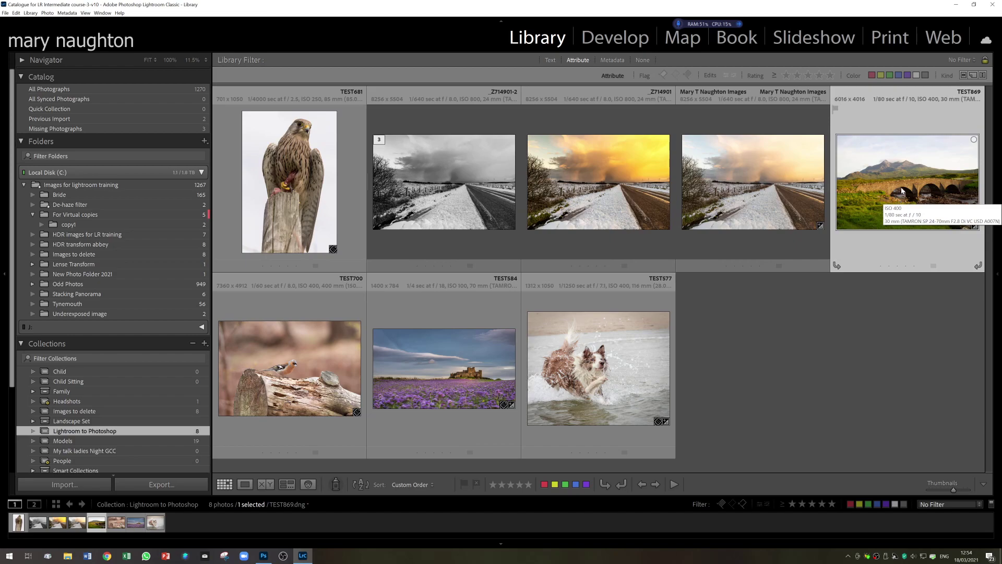
right_click(895, 171)
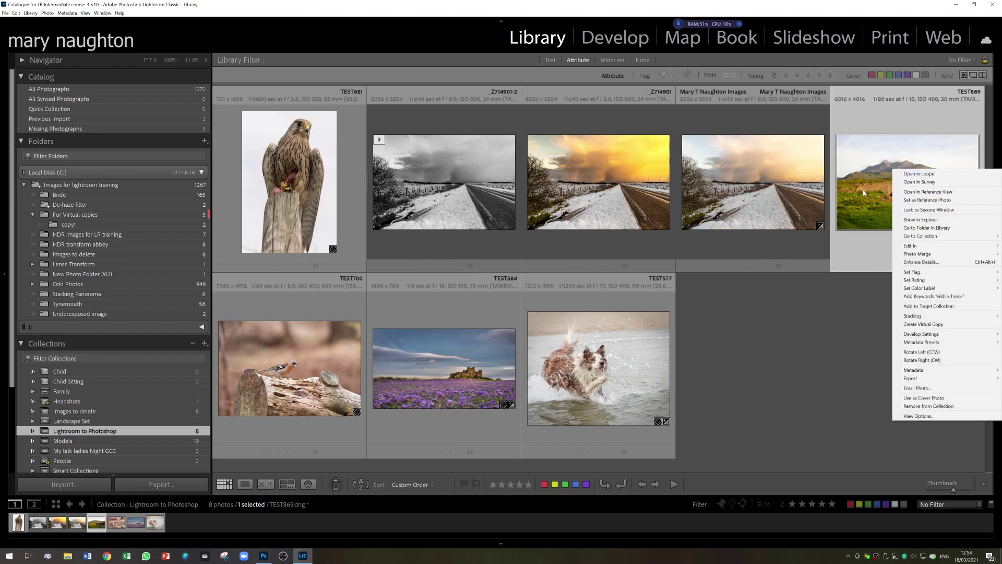
click(906, 220)
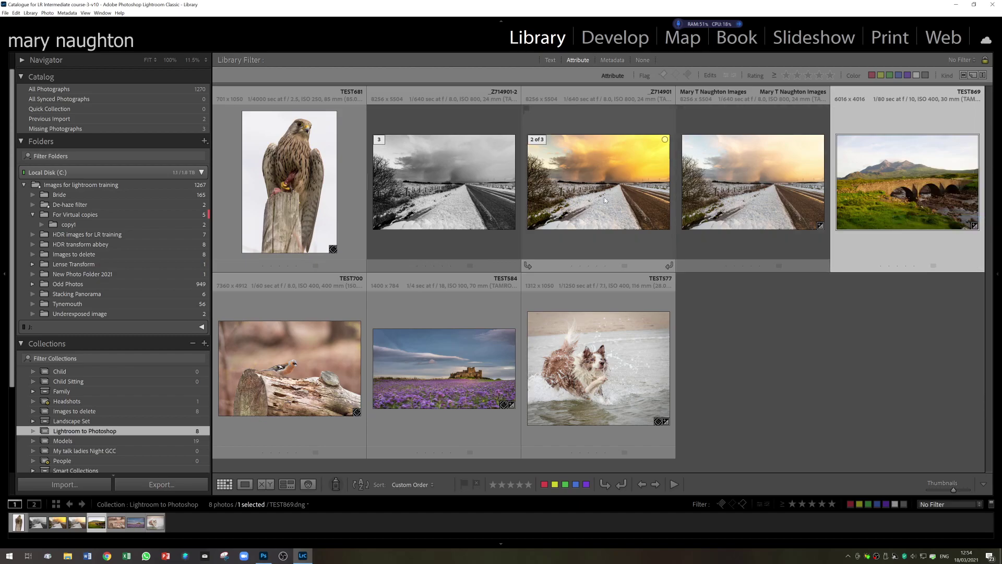
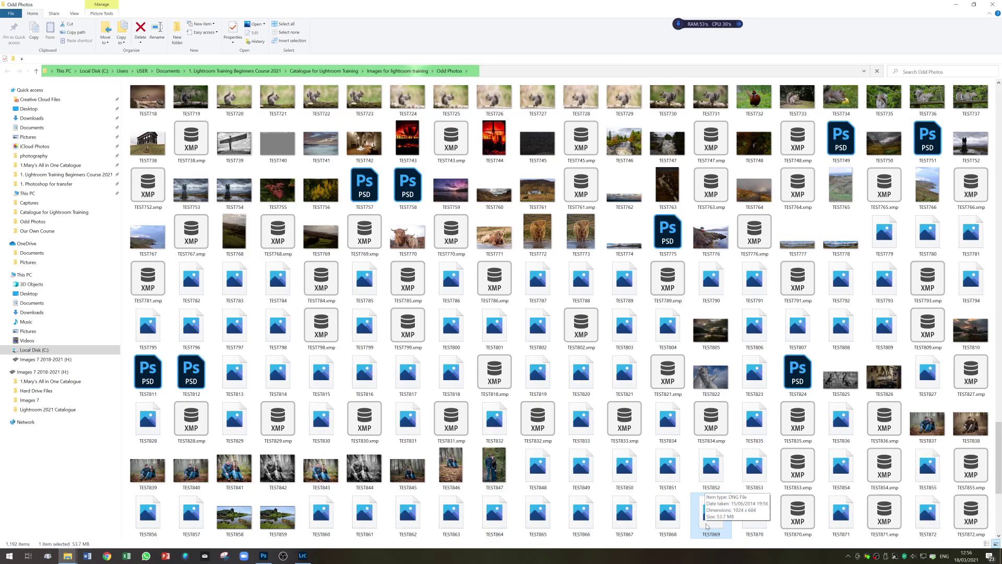
Step: Open TEST869.dng from the Odd Photos folder in Photoshop's Camera Raw
right_click(706, 523)
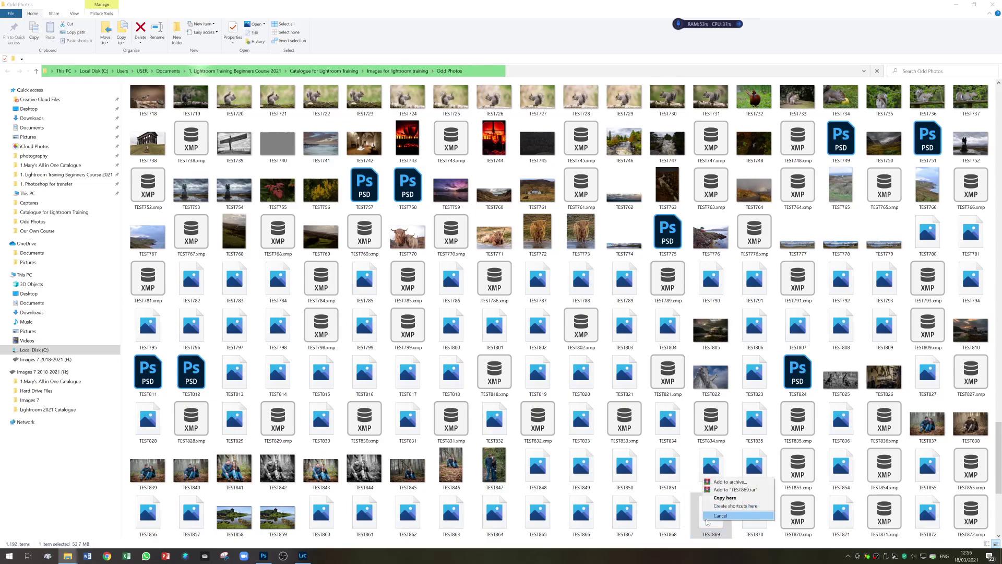
click(707, 516)
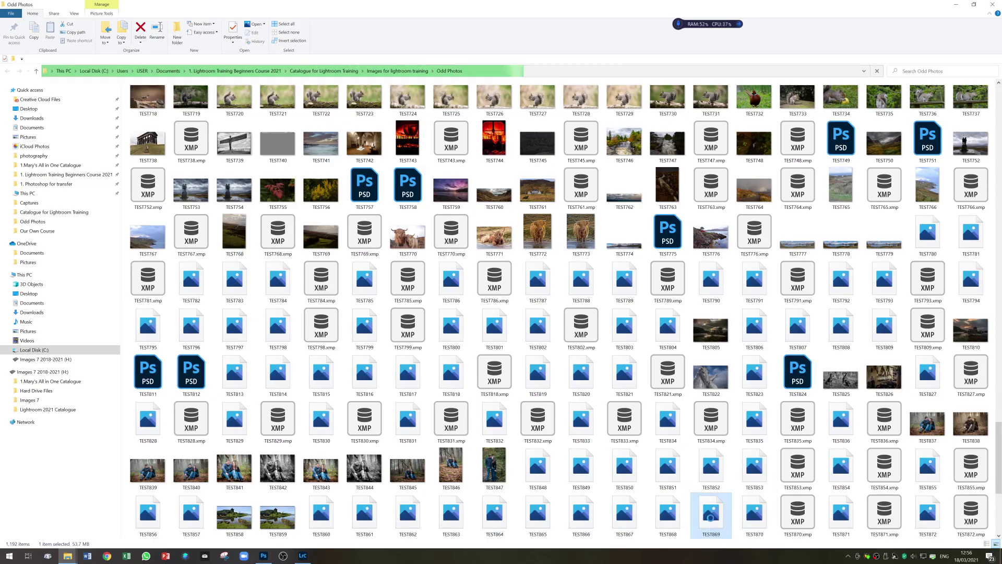
right_click(710, 518)
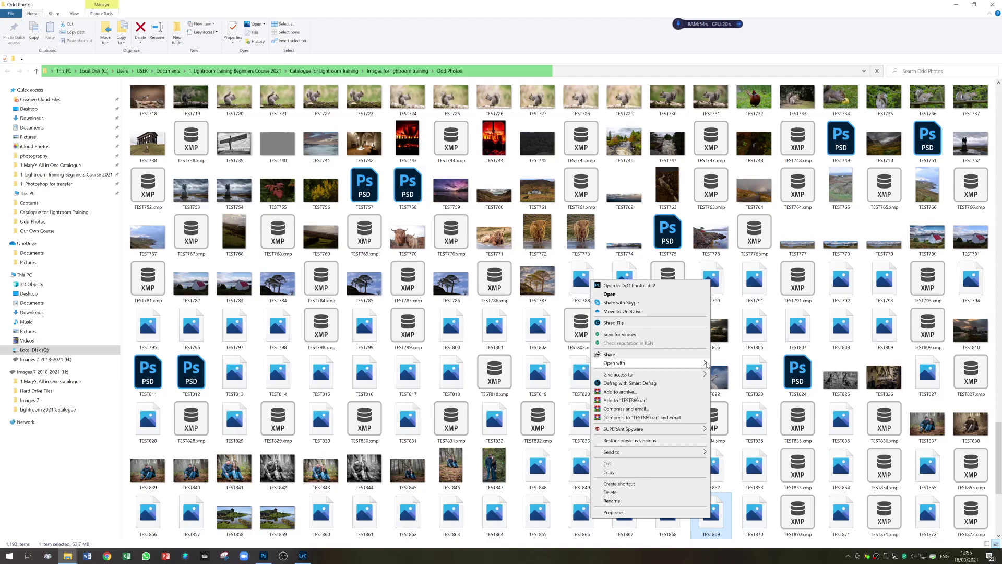
click(731, 366)
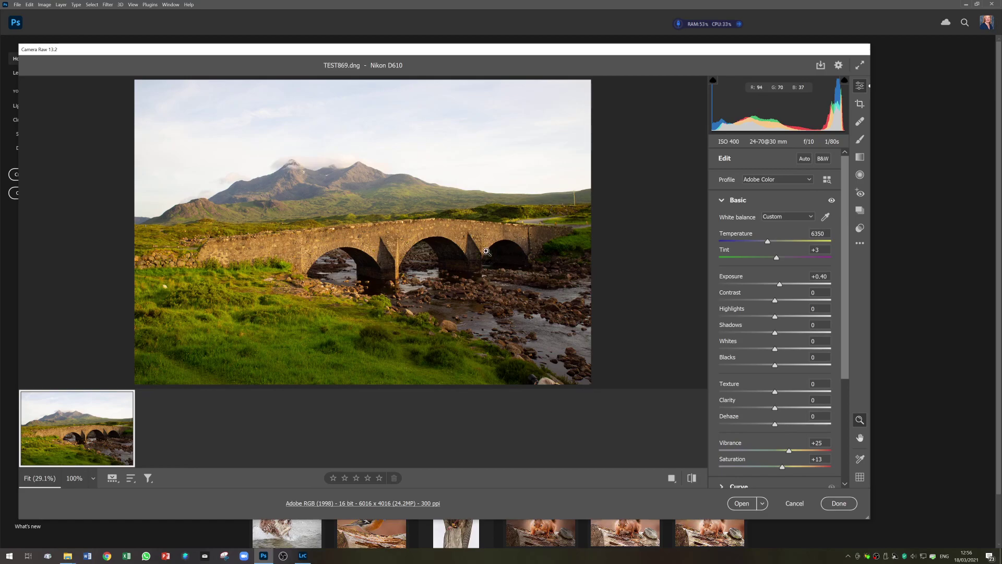
Step: Open TEST869.dng from Camera Raw into Photoshop as a smart object, converting its colors to the working space
drag(578, 53, 595, 28)
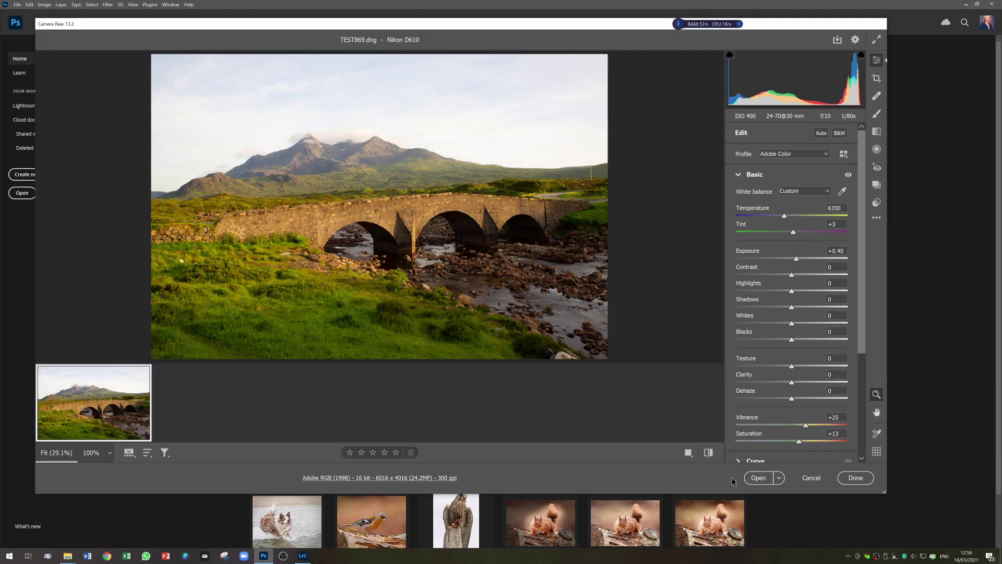
key(shift)
shift+click(757, 479)
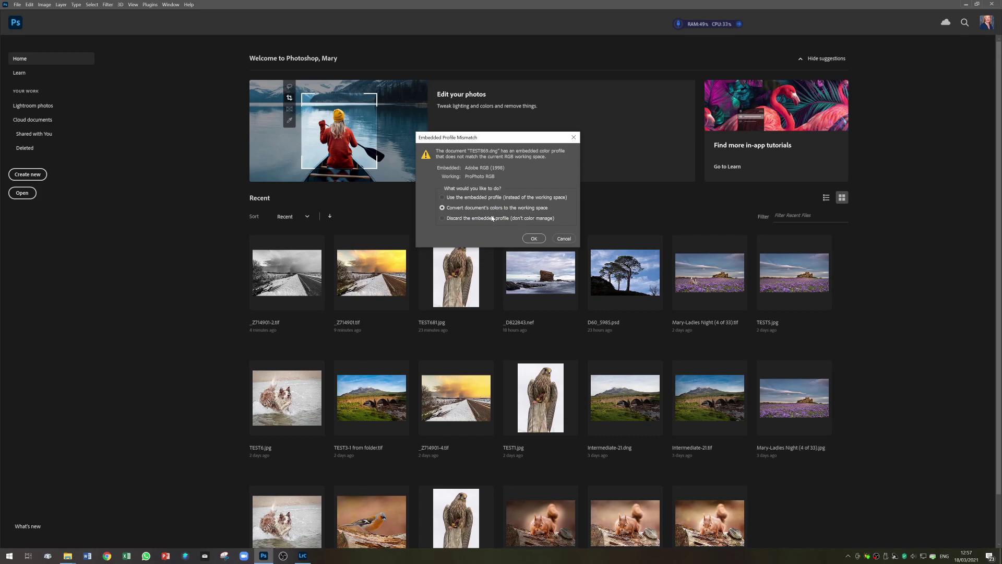
click(536, 239)
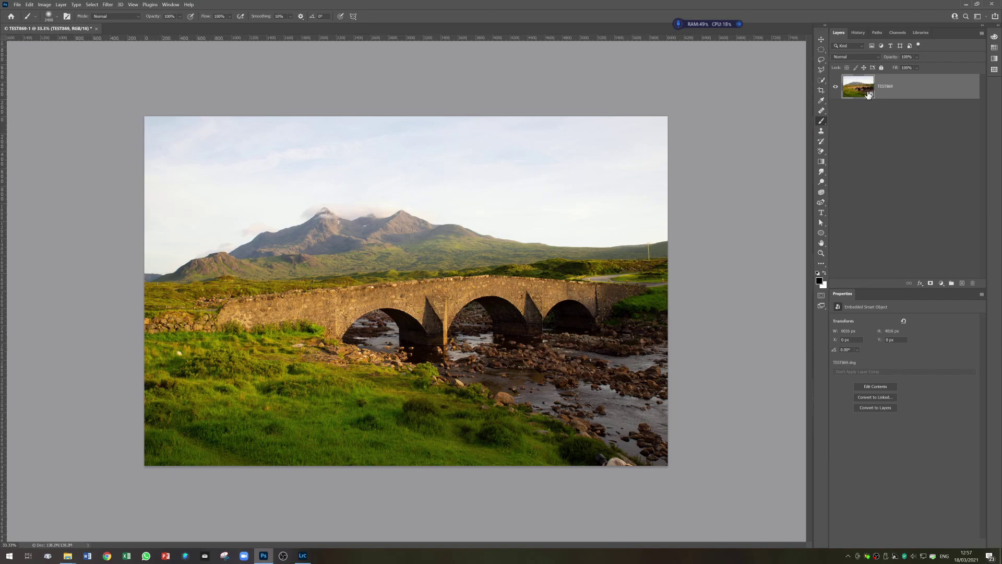
Step: Create an independent smart object copy of TEST869 and set its Camera Raw Exposure to -1.90, Texture to +48, Temperature to 4100 and Shadows to +63
right_click(915, 88)
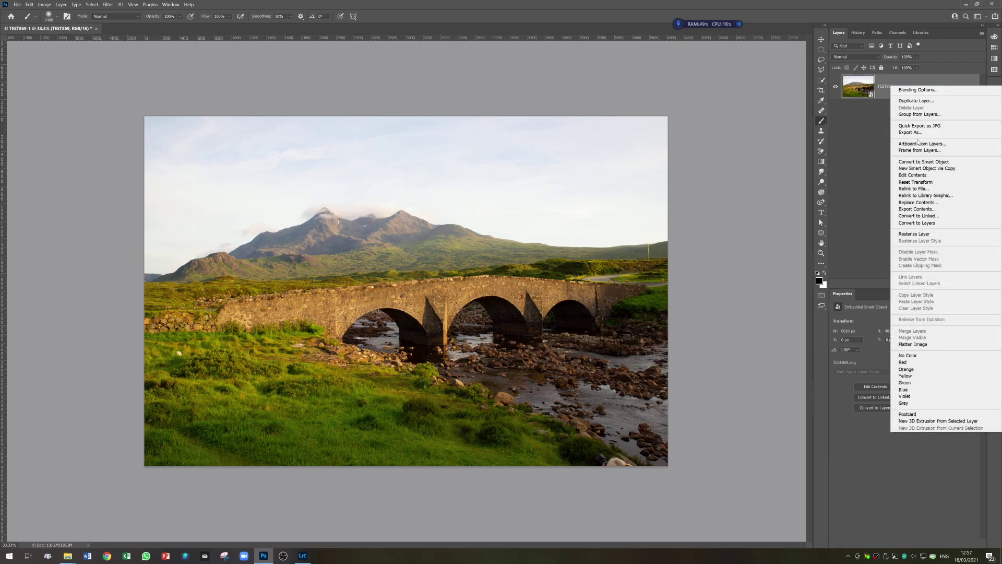
click(921, 169)
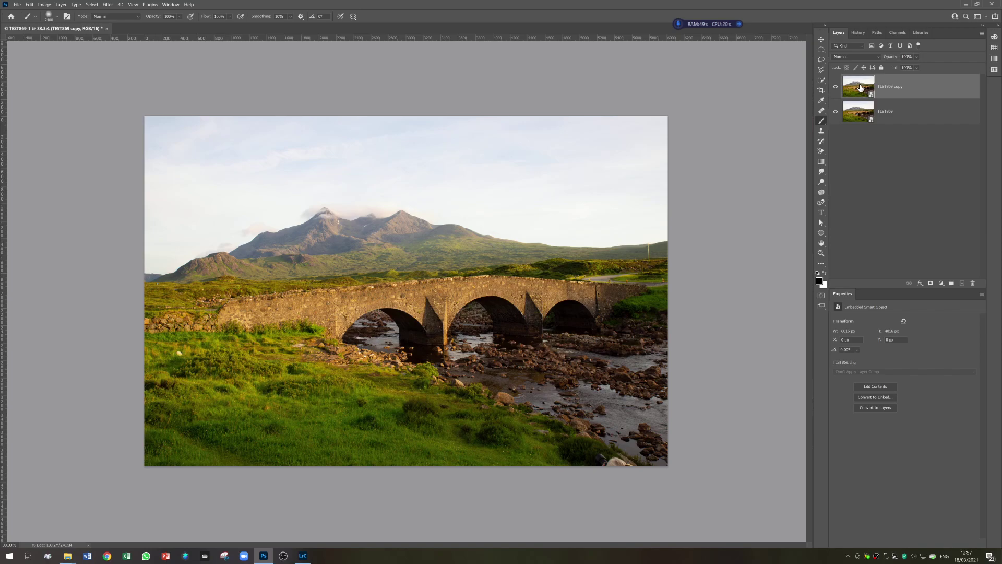
double_click(861, 88)
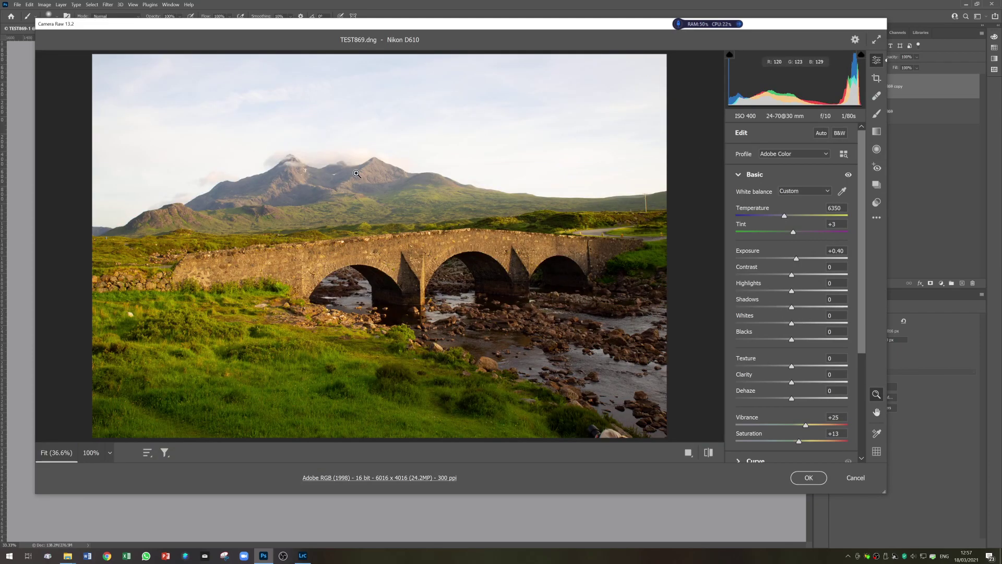
drag(796, 259, 768, 256)
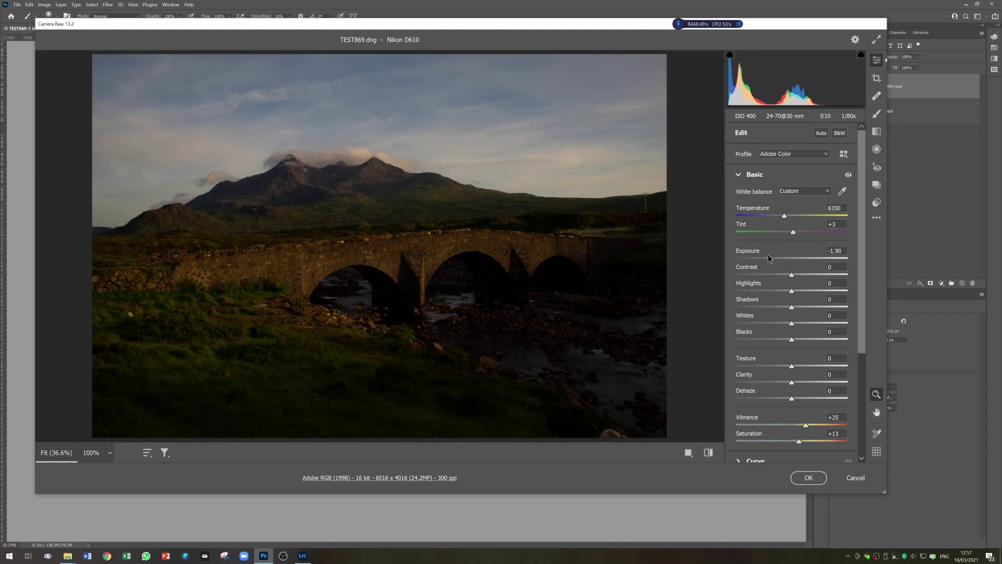
drag(791, 366, 818, 366)
drag(782, 216, 758, 216)
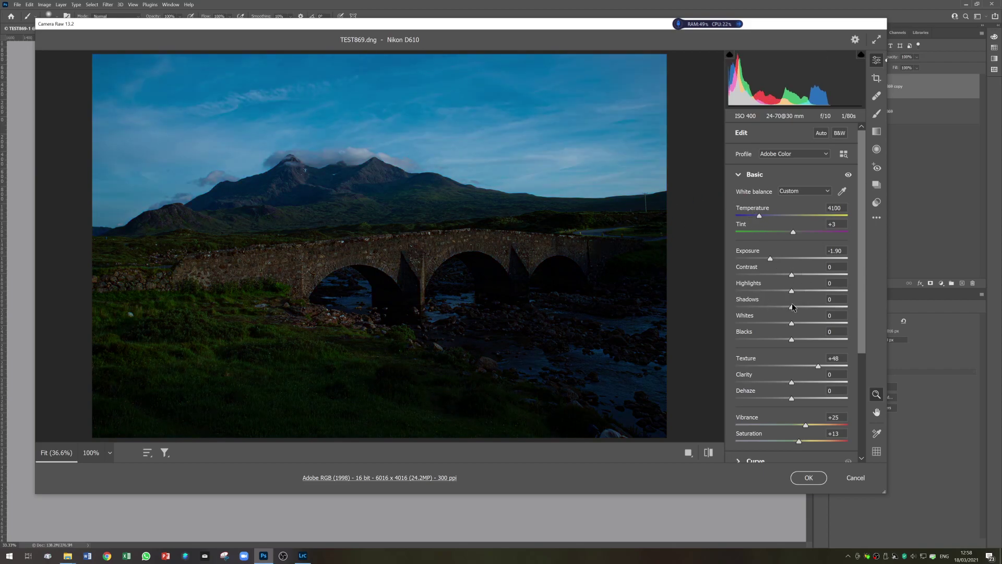
drag(792, 308, 827, 308)
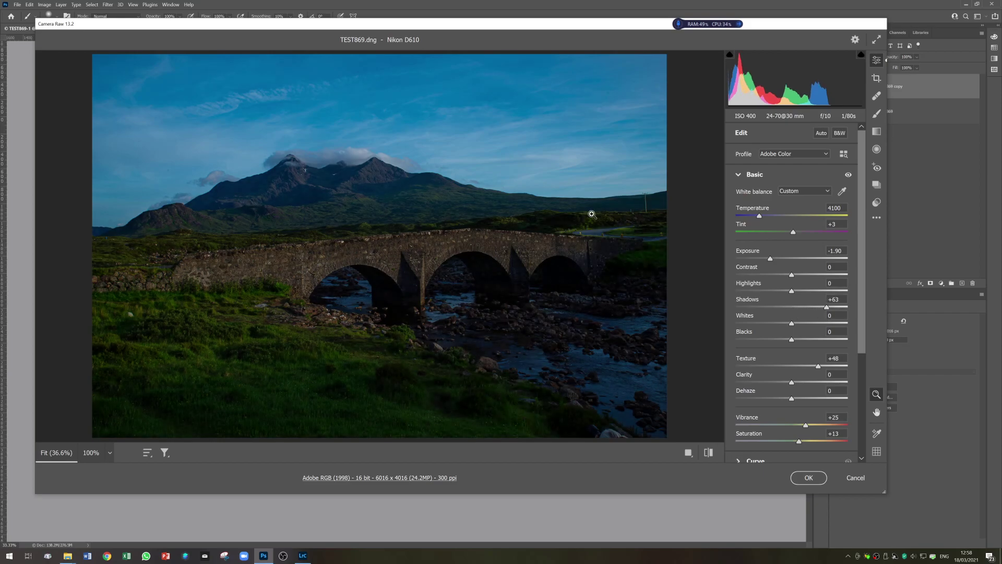
click(809, 478)
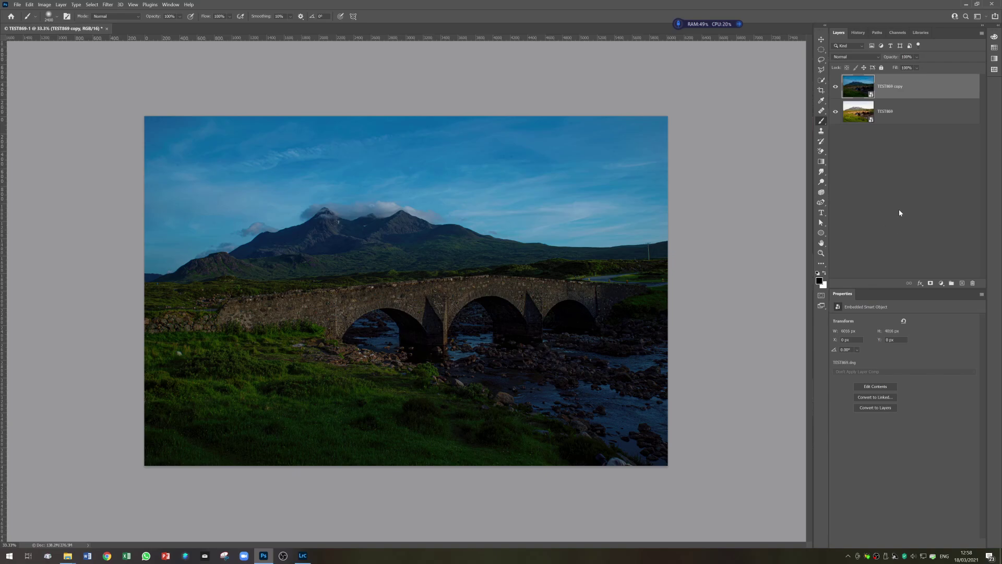
Step: Add a layer mask to the TEST869 copy layer, paint black over the bridge and foreground, and inspect the blend up close
click(930, 283)
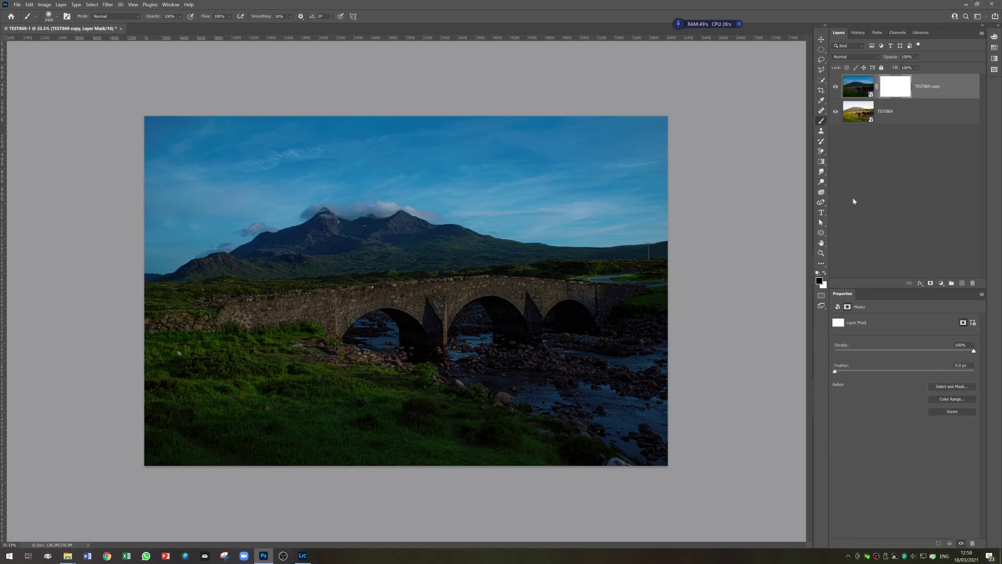
mouse_move(487, 347)
mouse_down()
mouse_move(398, 298)
mouse_move(305, 315)
mouse_move(255, 344)
mouse_move(211, 350)
mouse_move(184, 403)
mouse_move(353, 399)
mouse_move(443, 353)
mouse_move(464, 318)
mouse_move(540, 338)
mouse_move(633, 341)
mouse_move(640, 412)
mouse_move(474, 422)
mouse_move(383, 396)
mouse_up()
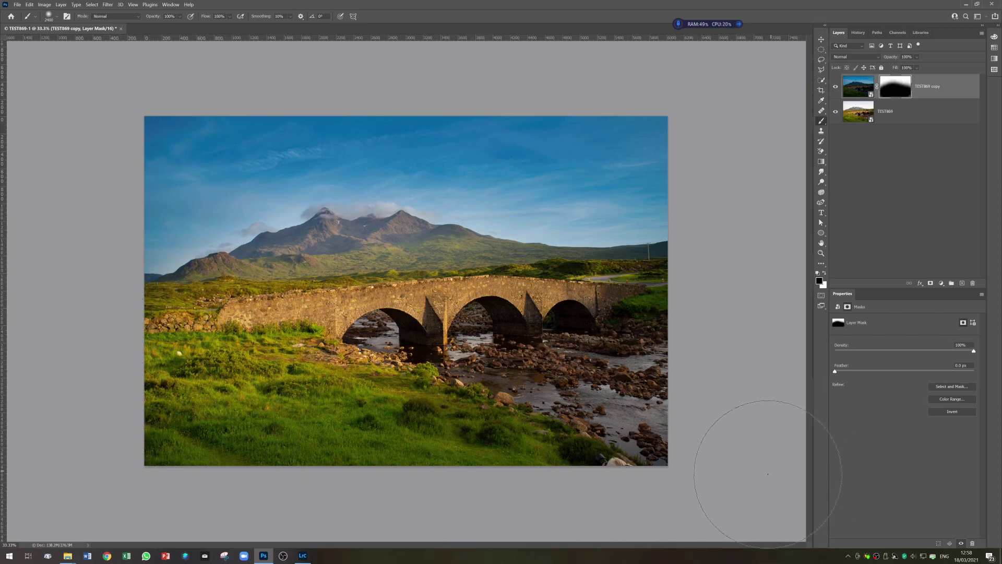
scroll(765, 473, down, 2)
scroll(714, 411, up, 5)
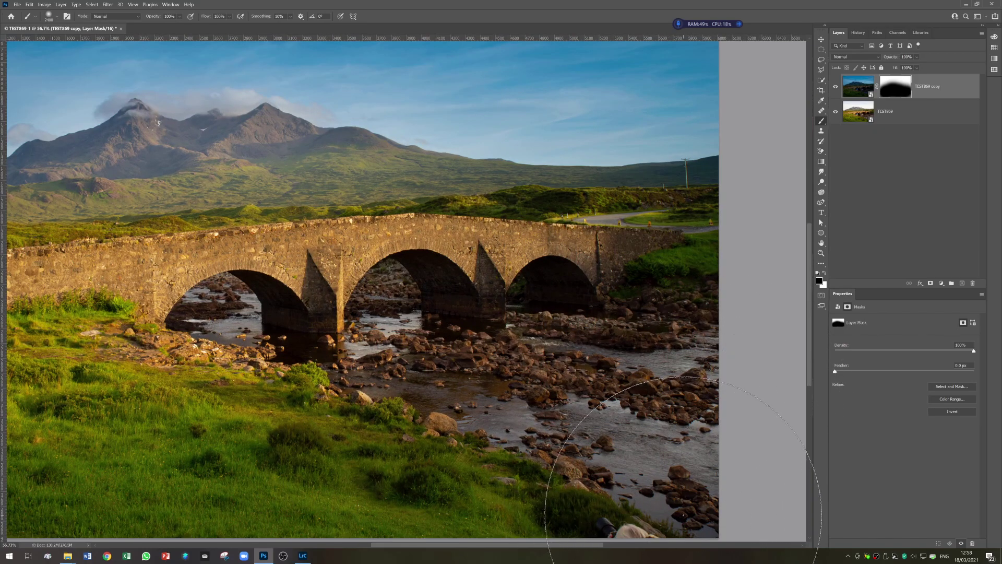
key(h)
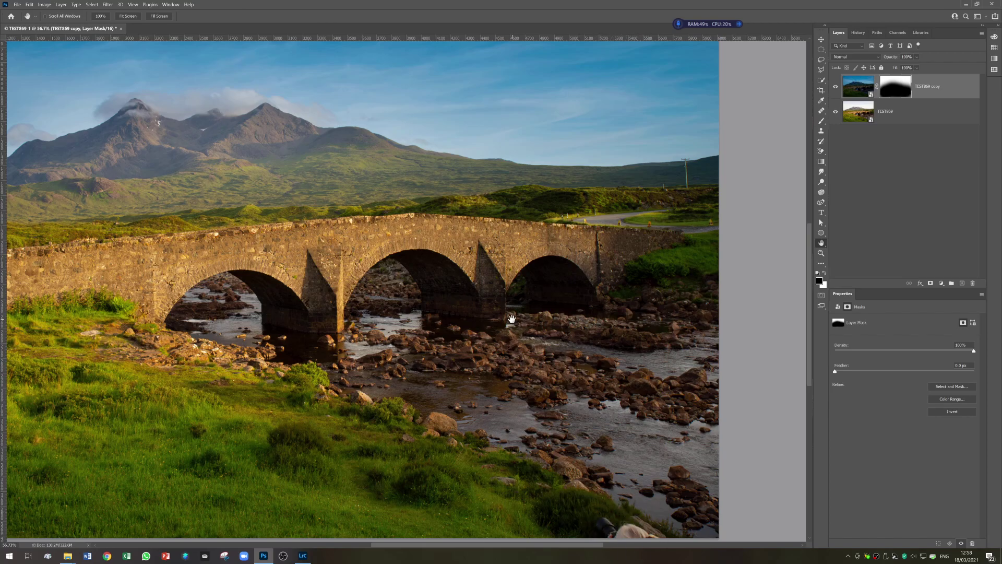
scroll(476, 327, down, 4)
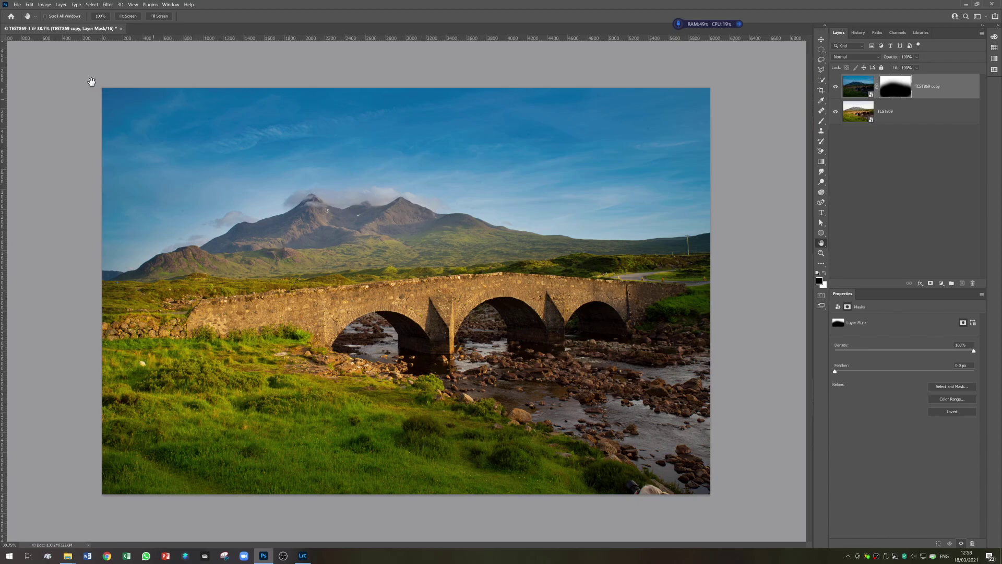
Step: Save the document in Odd Photos as a TIFF named "Lanscape 1", keeping layers and using no image compression
click(18, 5)
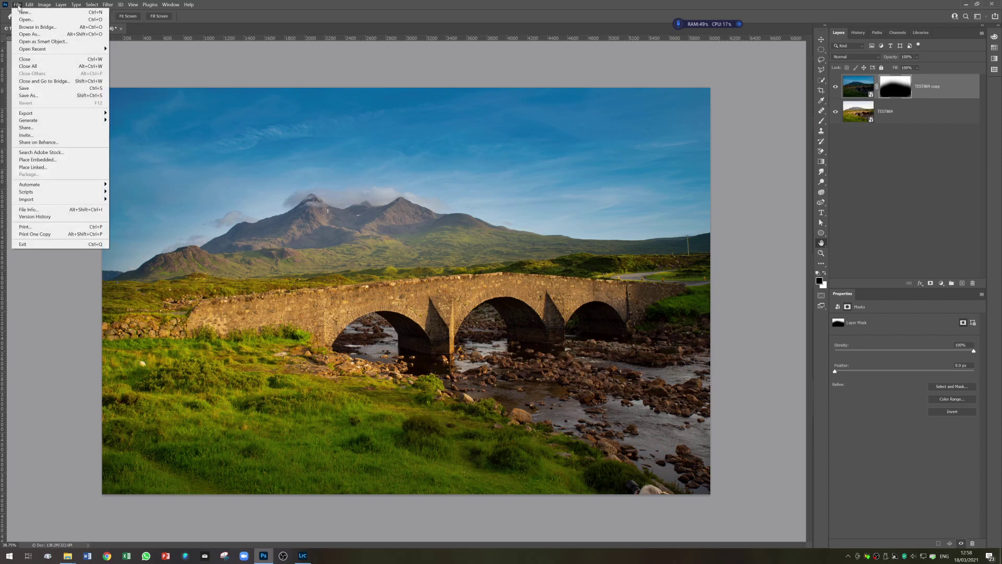
click(29, 95)
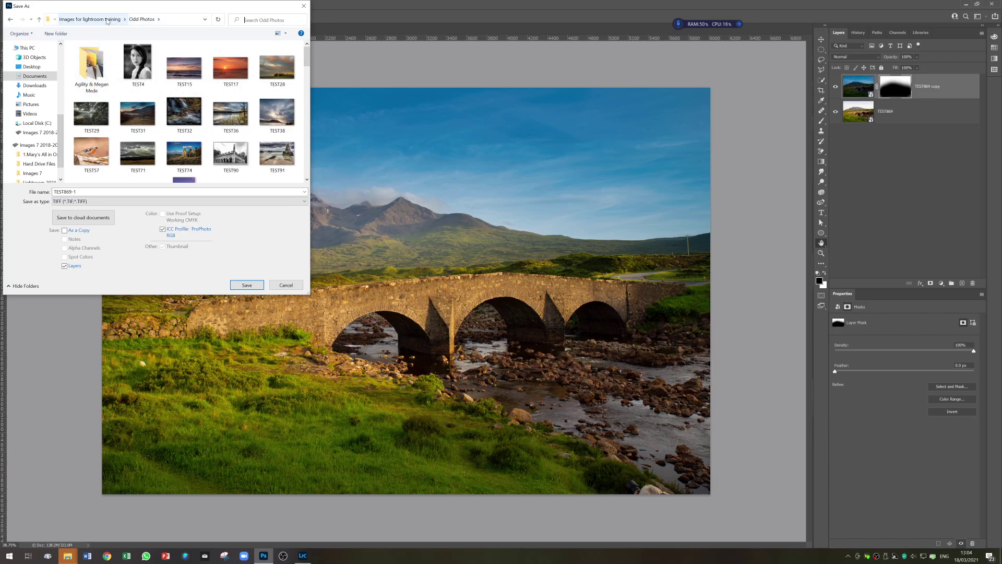
click(128, 192)
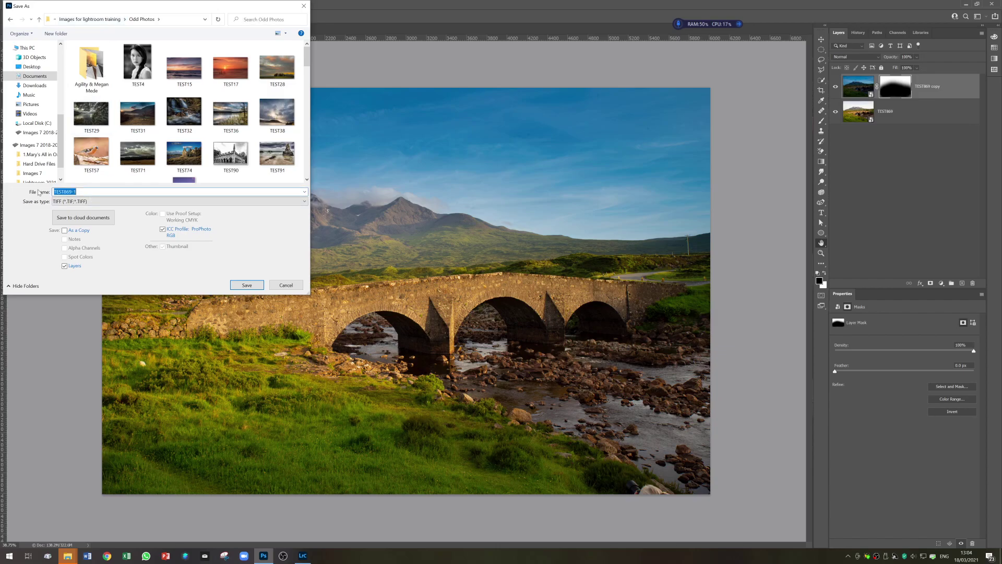
text(Lanscape 1)
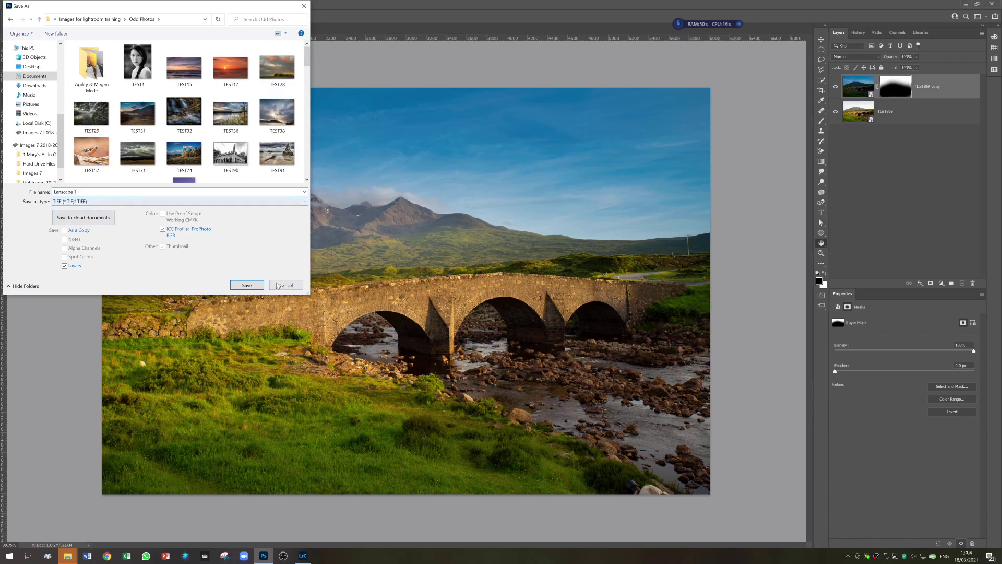
click(257, 285)
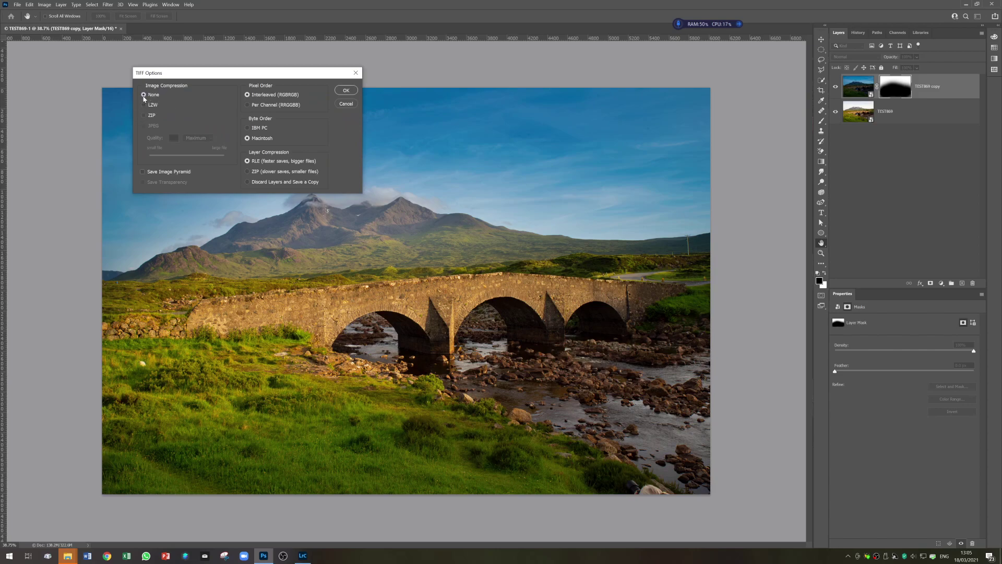
click(356, 91)
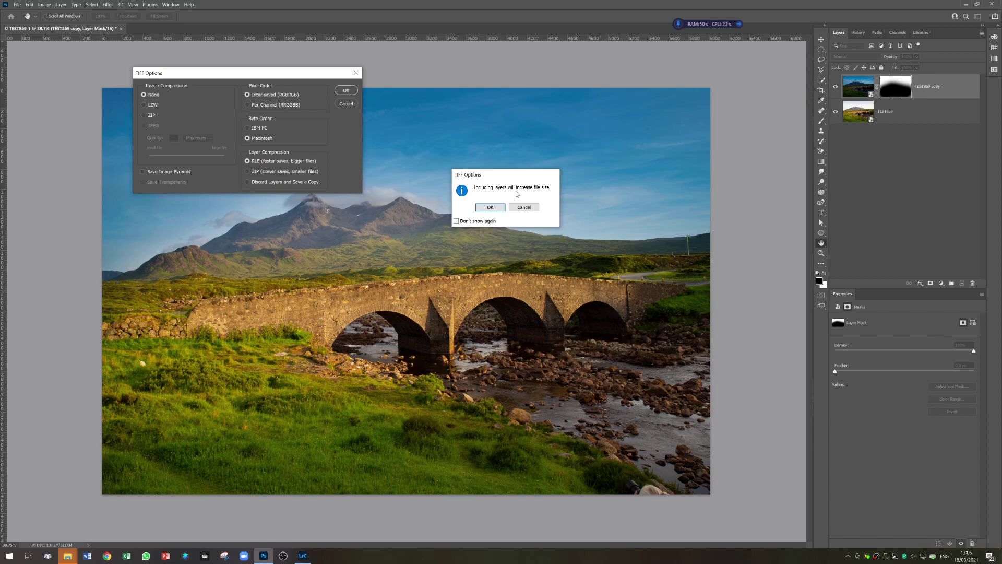
click(491, 207)
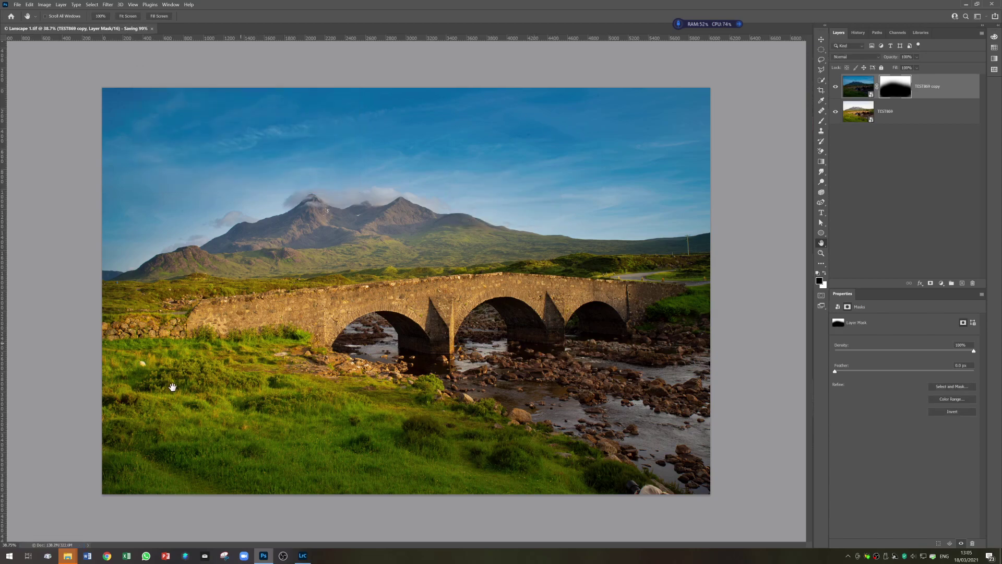
Step: Return to Lightroom, go to the Odd Photos folder containing TEST869.dng, and select the neighbouring TEST868.tif
mouse_move(71, 559)
click(305, 559)
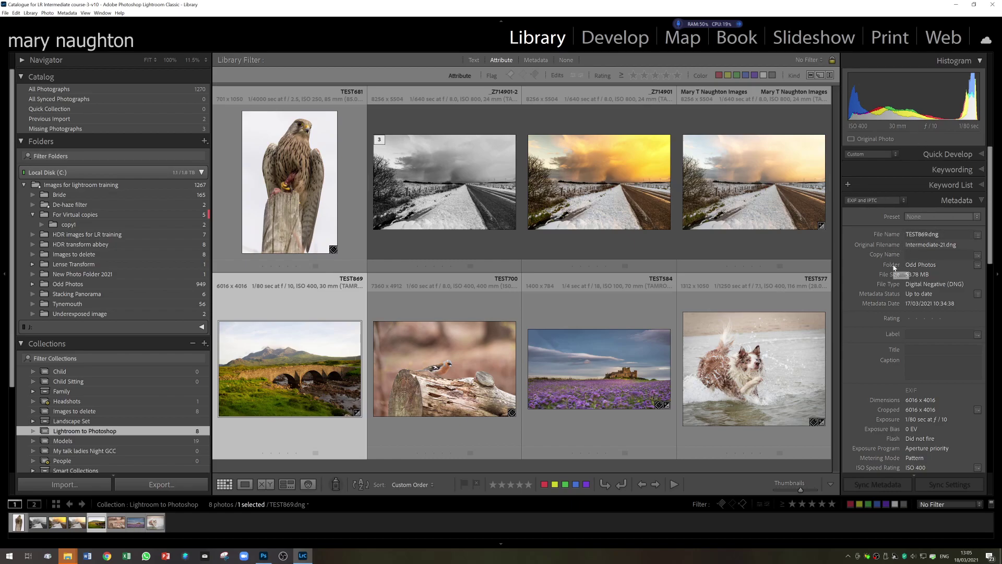
click(978, 265)
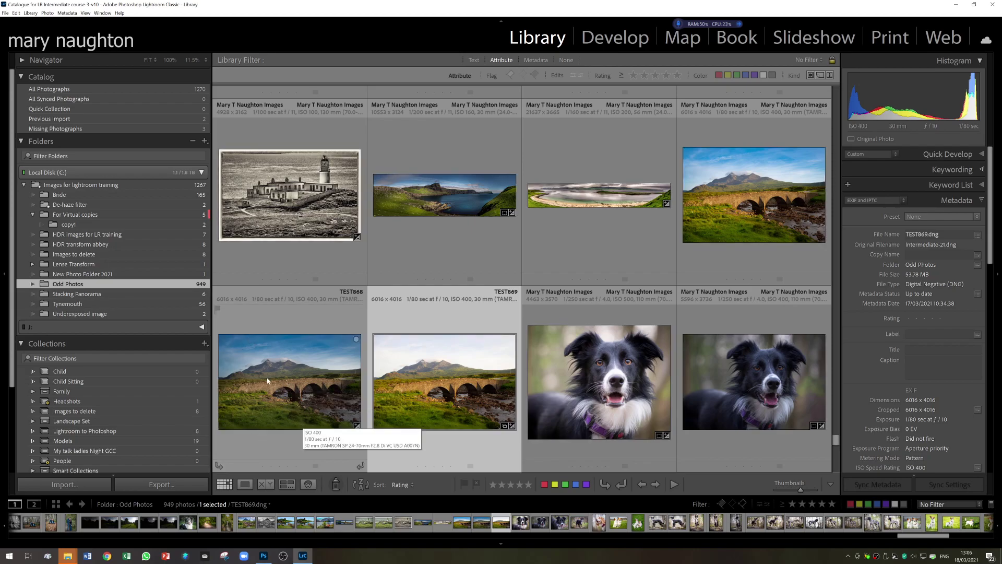
click(260, 441)
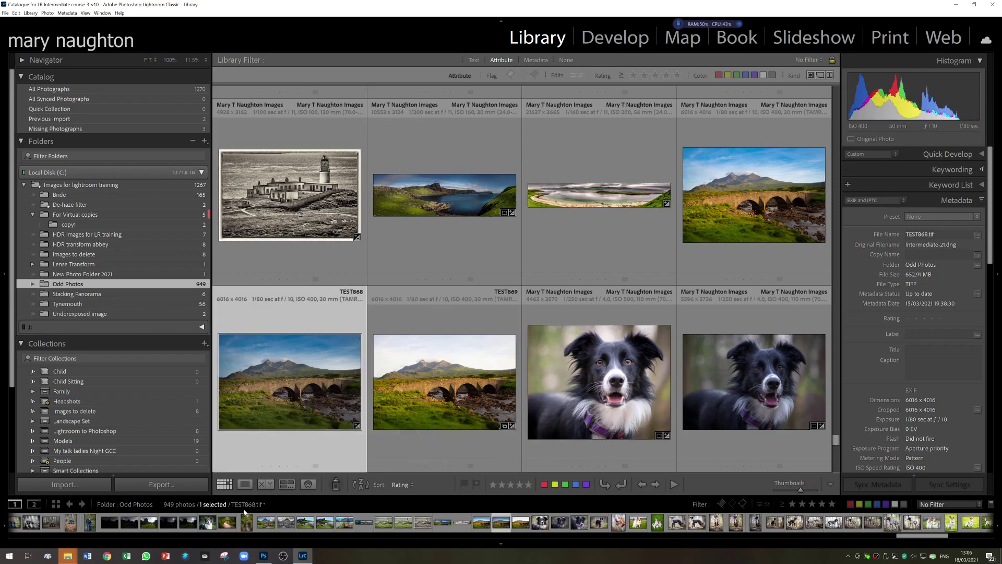
Step: Synchronize the Odd Photos folder, importing the new photos and scanning for metadata updates
right_click(136, 285)
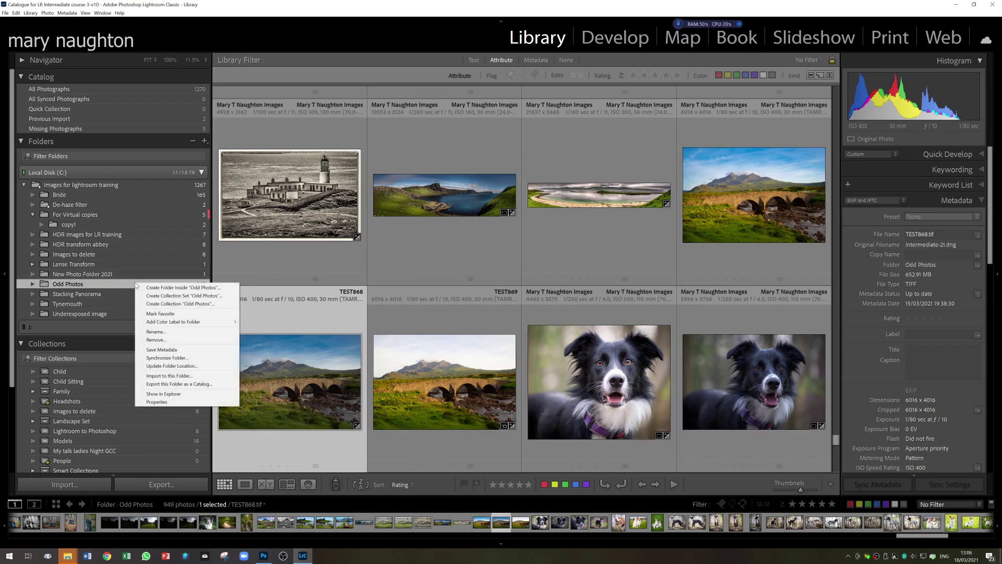
click(166, 358)
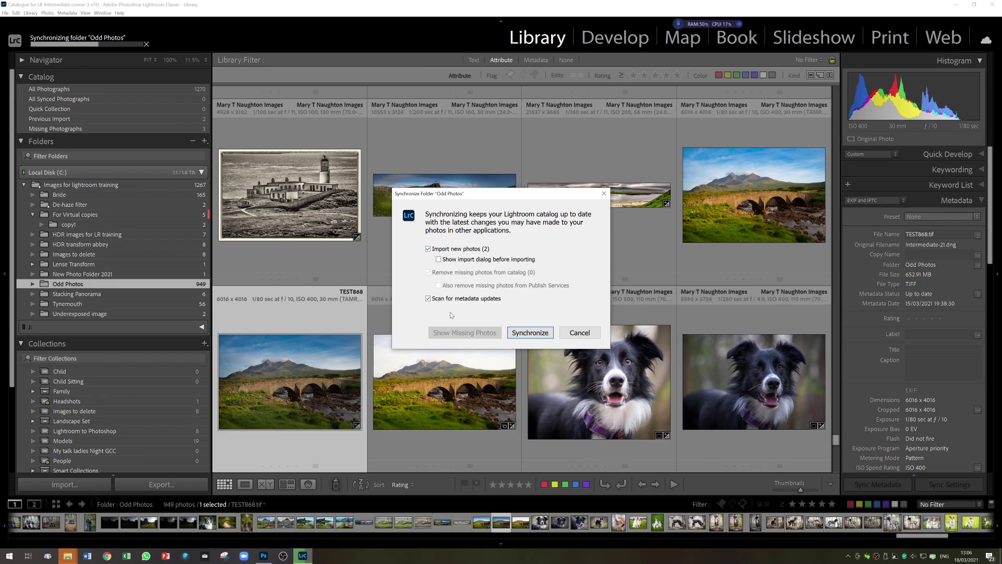
click(530, 333)
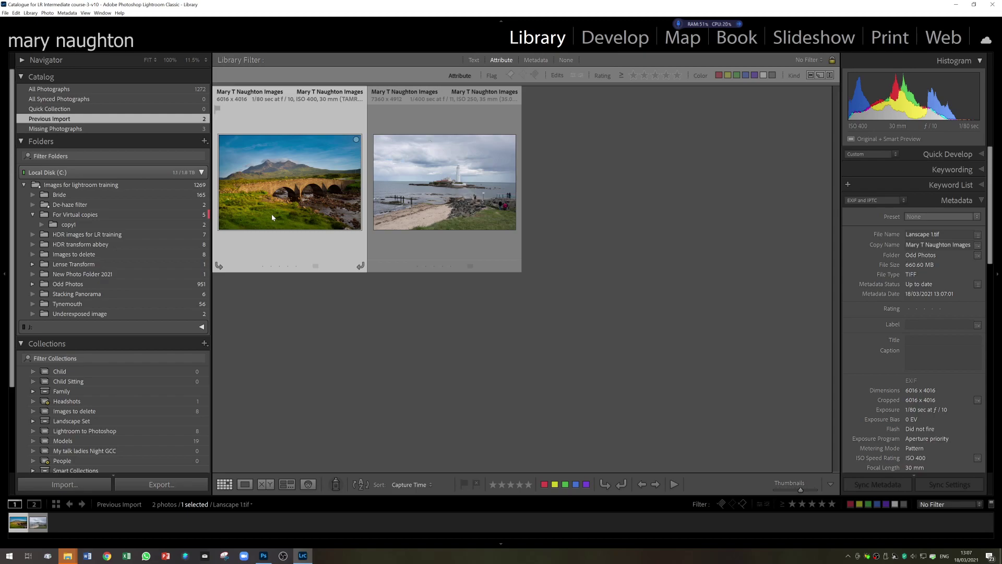
Step: Open TEST584 and TEST577 from the Lightroom to Photoshop collection together as layers in one Photoshop document
scroll(156, 251, down, 1)
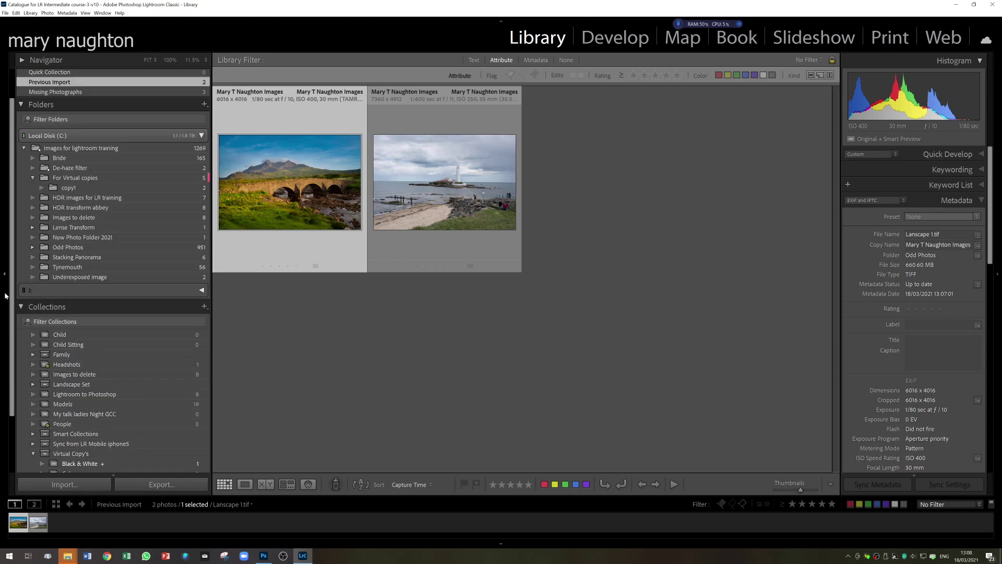
click(114, 396)
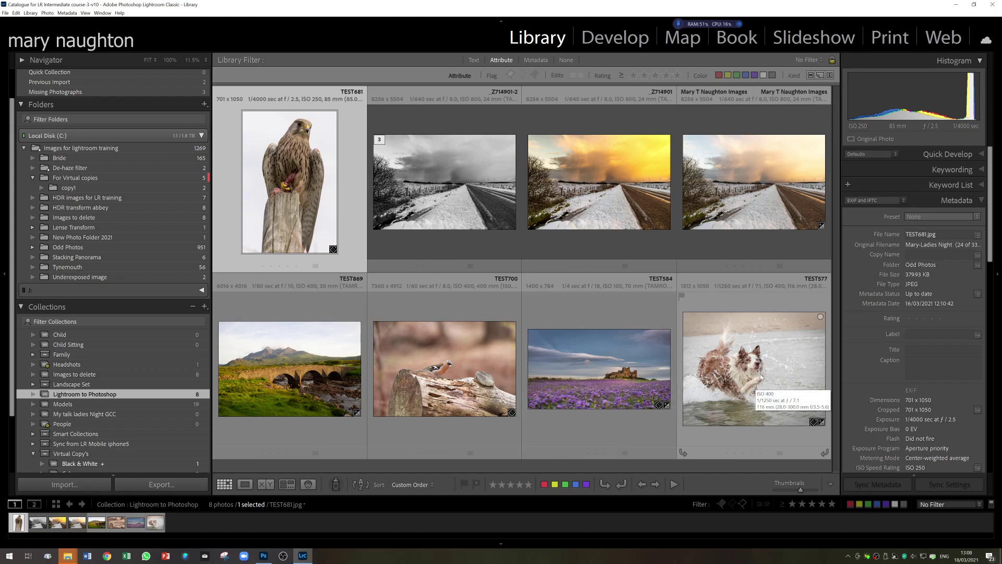
click(627, 375)
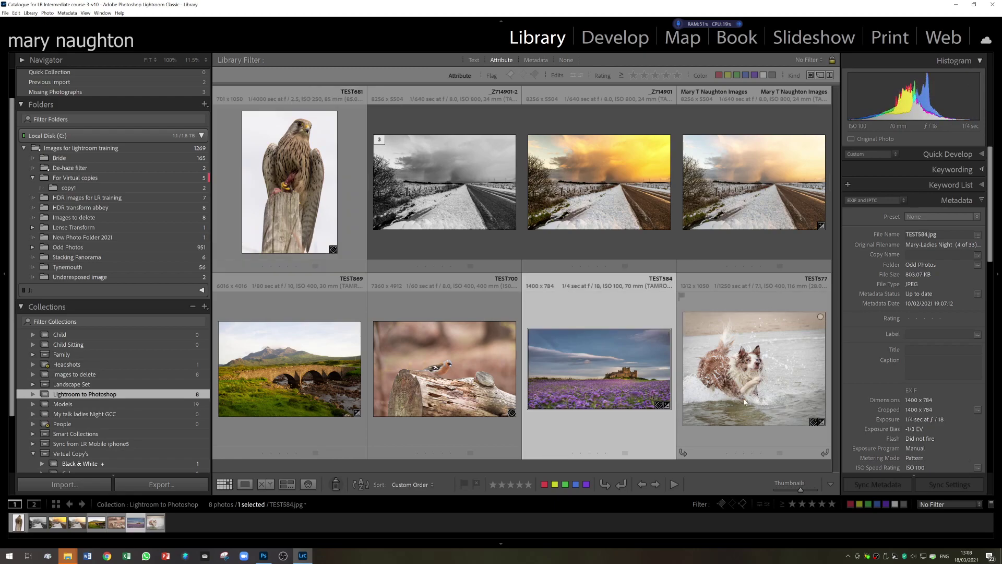
ctrl+click(763, 384)
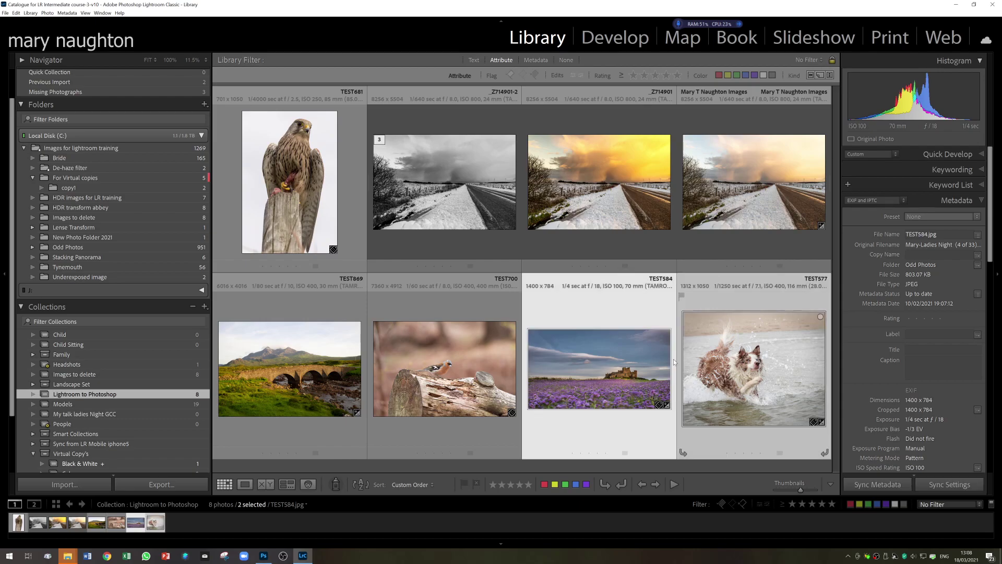
right_click(633, 379)
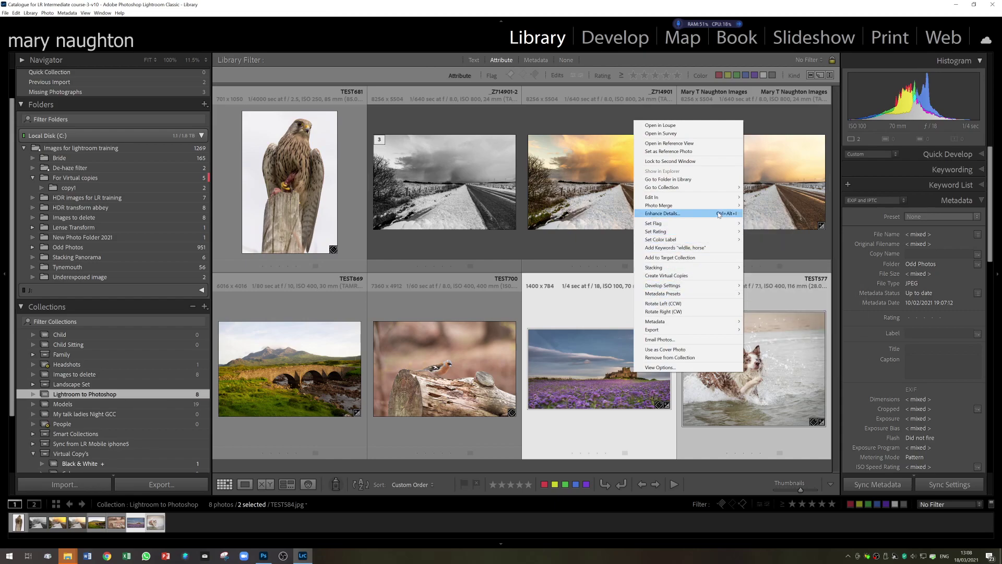
mouse_move(712, 201)
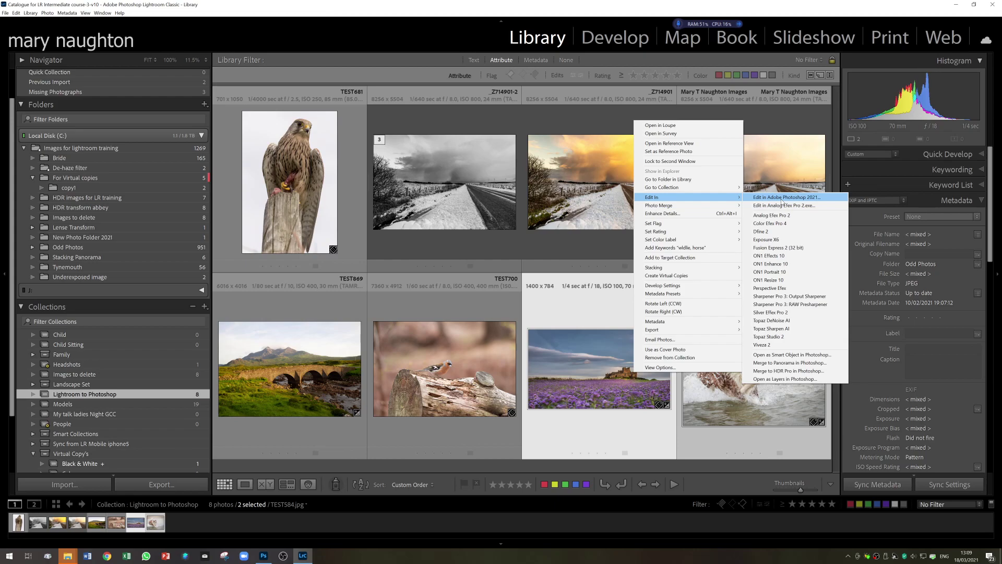
click(786, 379)
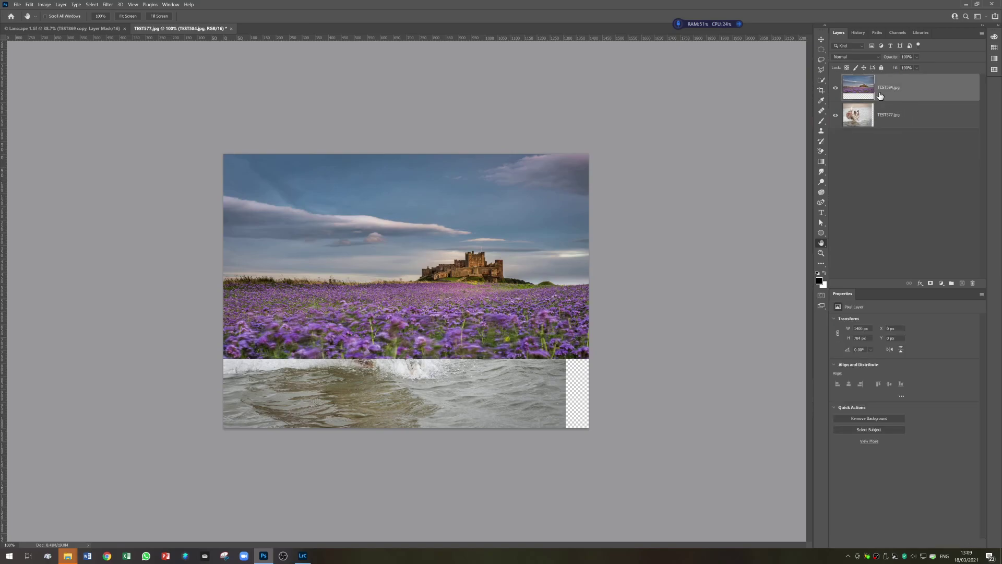
Step: Toggle the castle layer off and on, and close the layered document without saving along with Lanscape 1
click(836, 89)
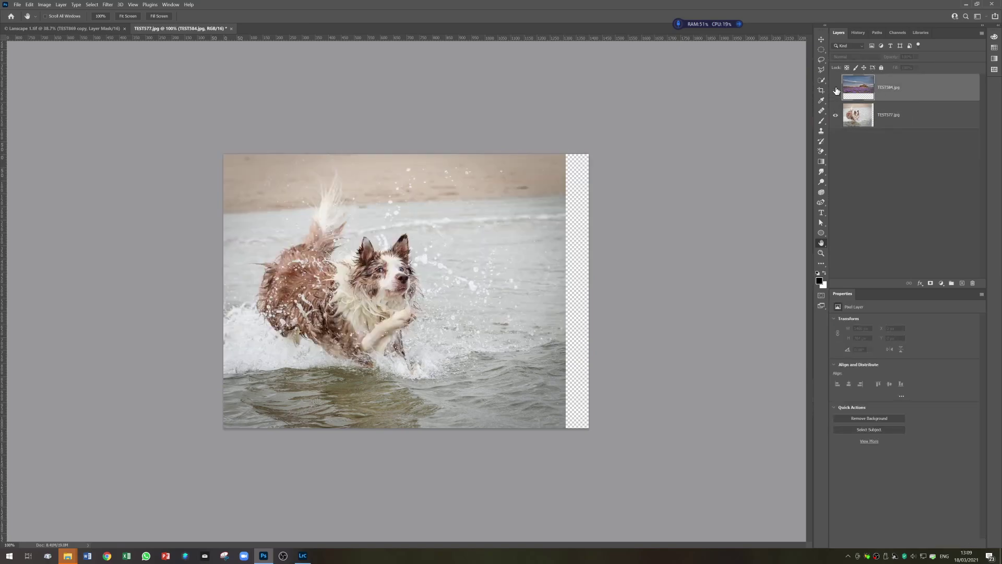
click(836, 89)
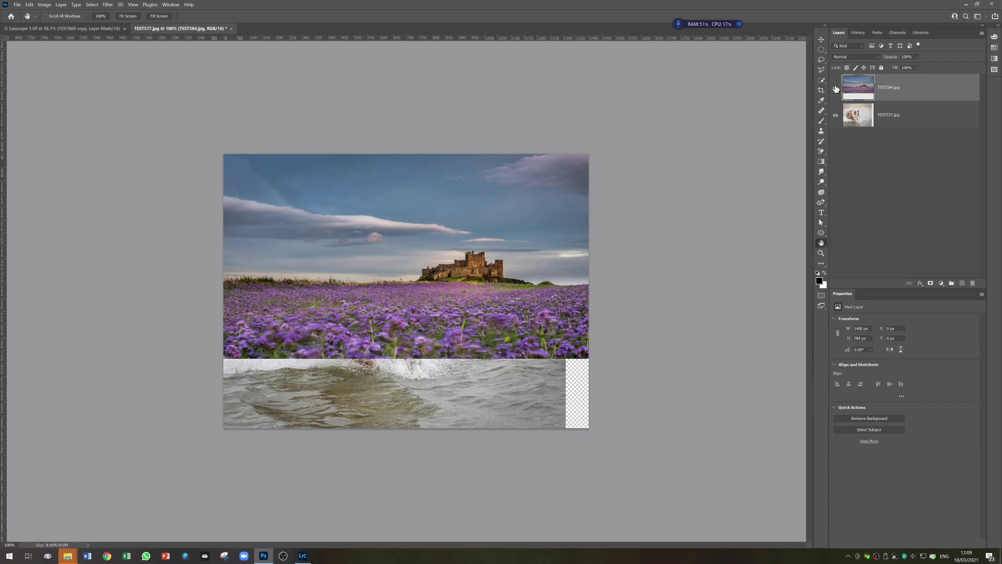
click(230, 28)
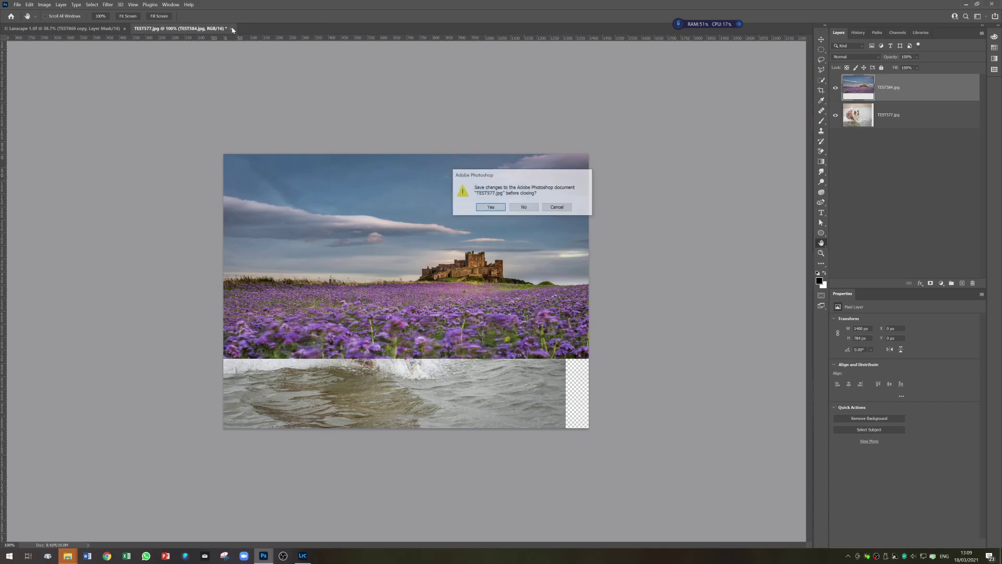
click(524, 209)
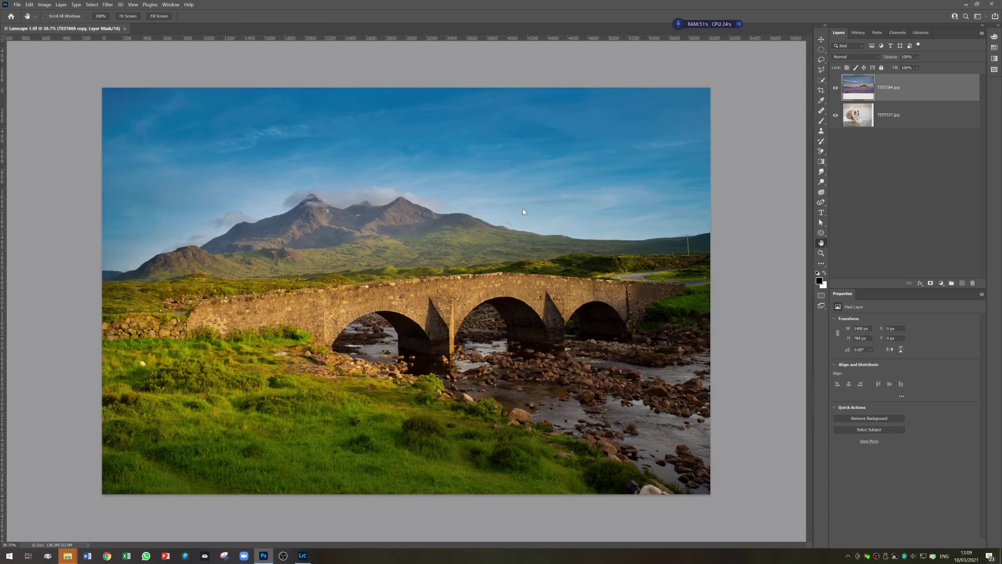
click(124, 28)
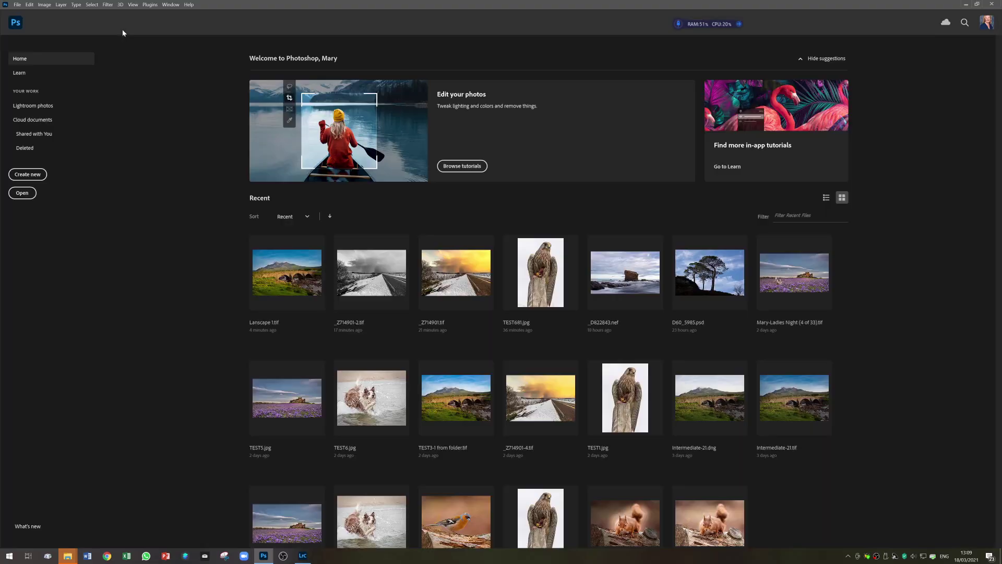
Step: Return to Lightroom, open TEST584 and TEST577 as smart objects in Photoshop, and view both resulting documents
click(304, 556)
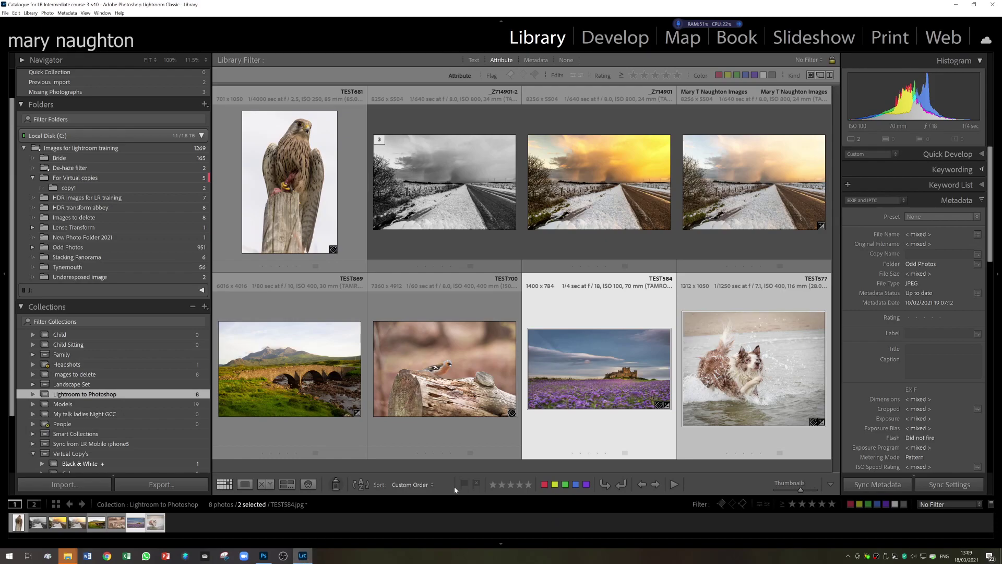
right_click(719, 359)
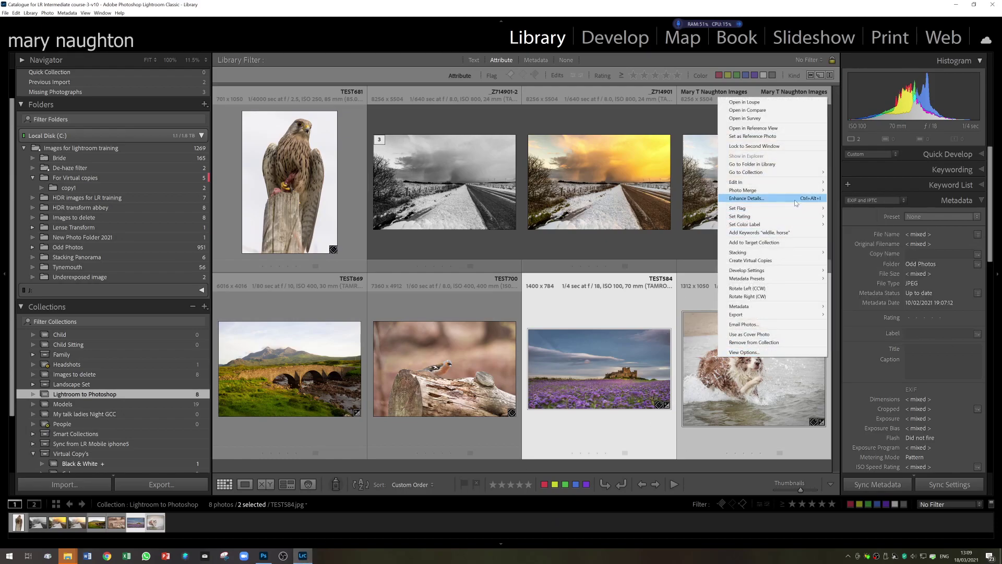
mouse_move(769, 183)
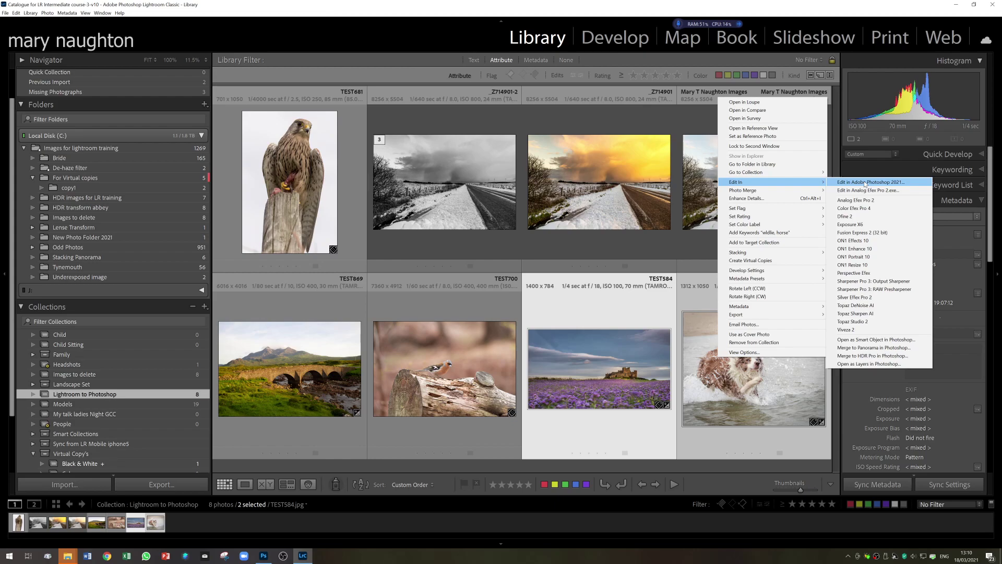
click(864, 342)
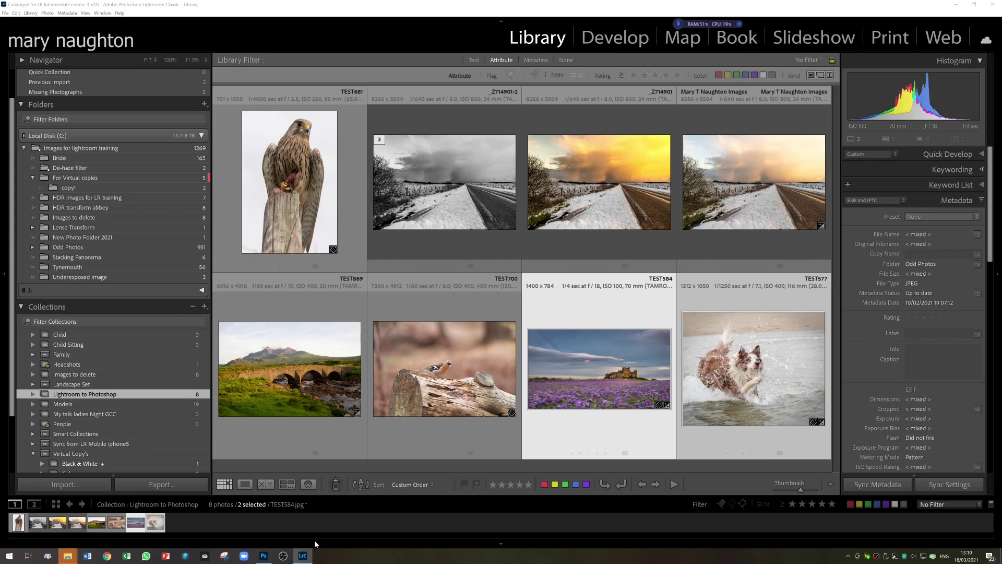
click(266, 555)
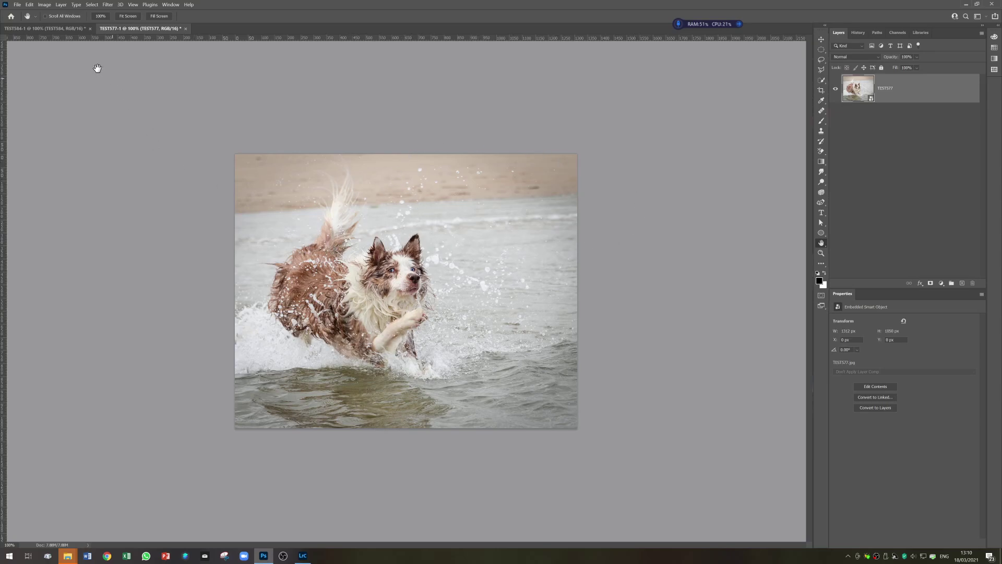
click(72, 28)
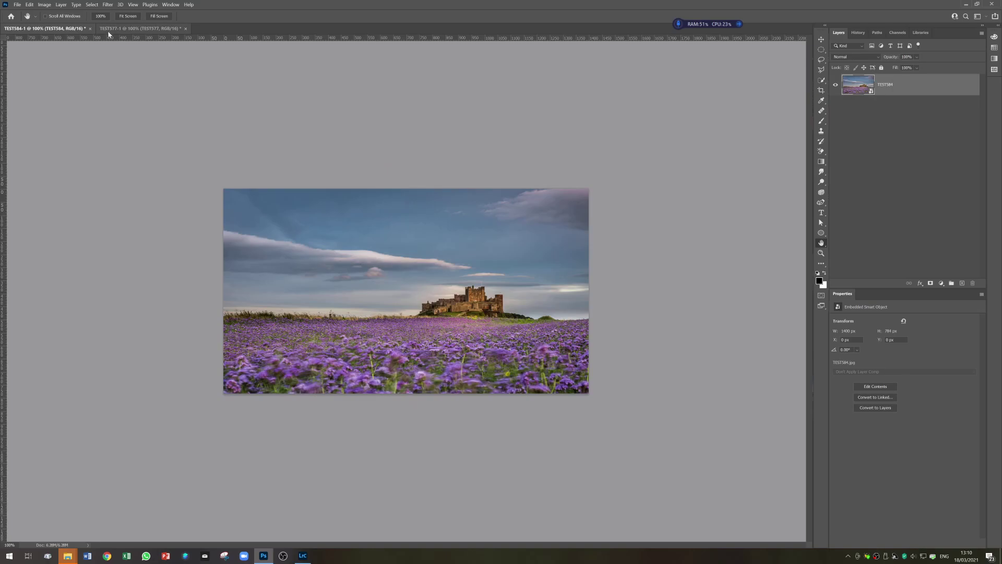
click(132, 30)
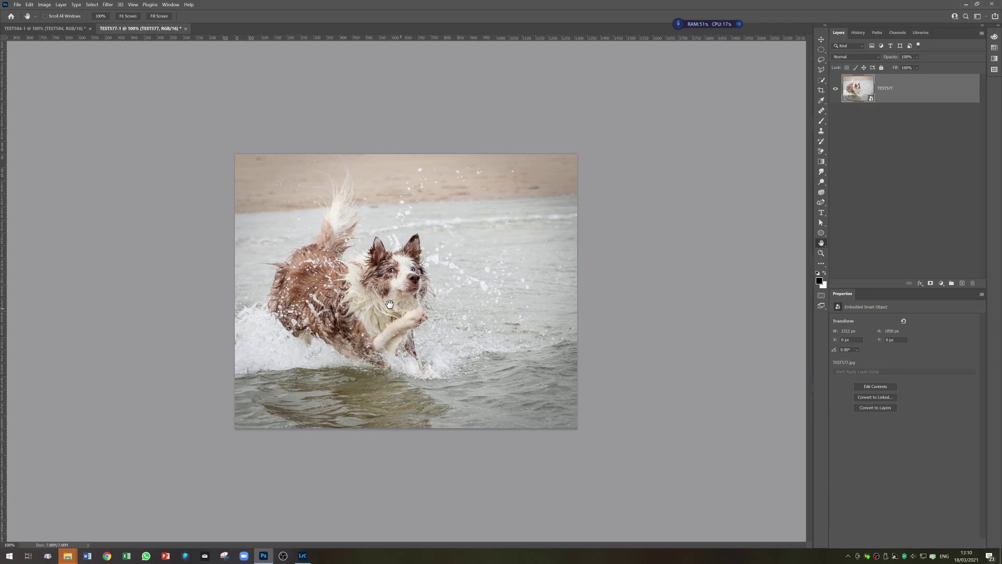
Step: Select the dog in TEST577-1 with Select Subject and add a layer mask from the selection
click(821, 81)
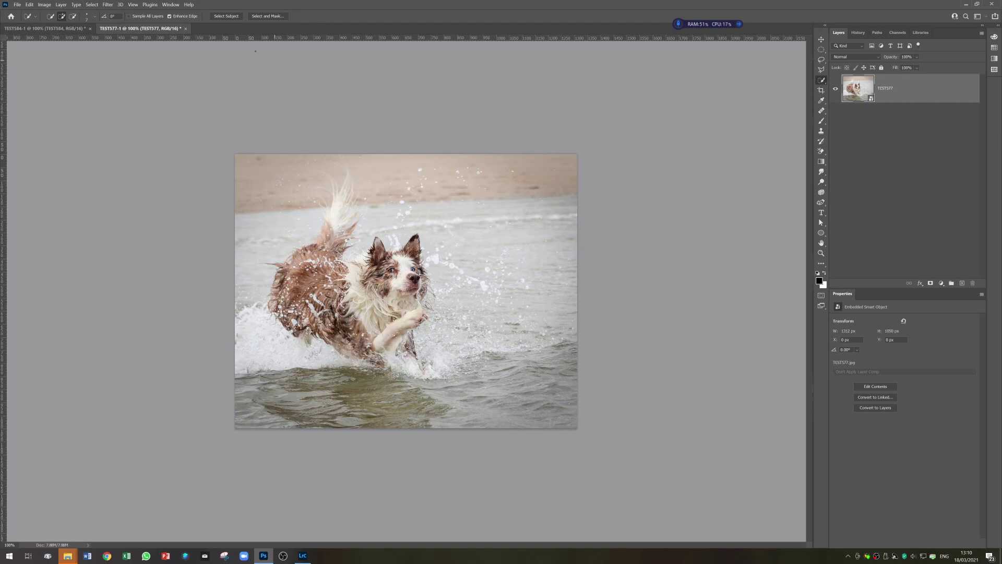
click(222, 17)
click(932, 283)
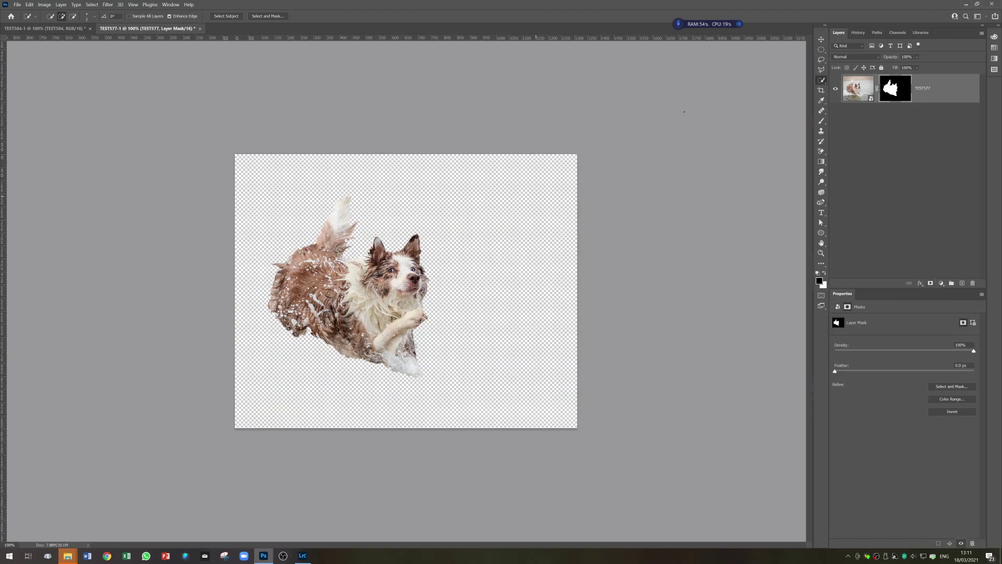
Step: Move the masked dog layer from TEST577-1 into the TEST584-1 castle document
click(822, 40)
drag(358, 296, 59, 26)
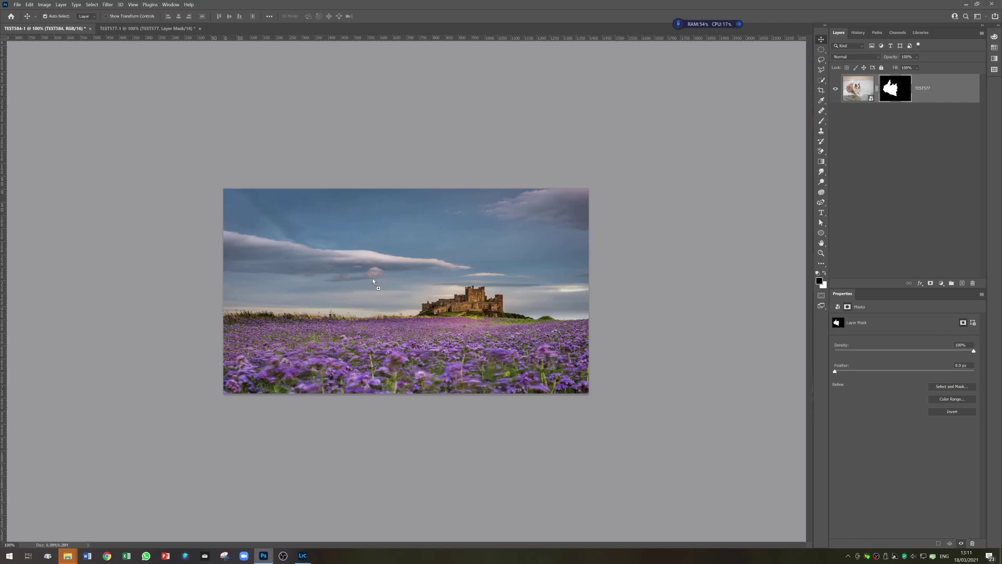
drag(372, 285, 372, 286)
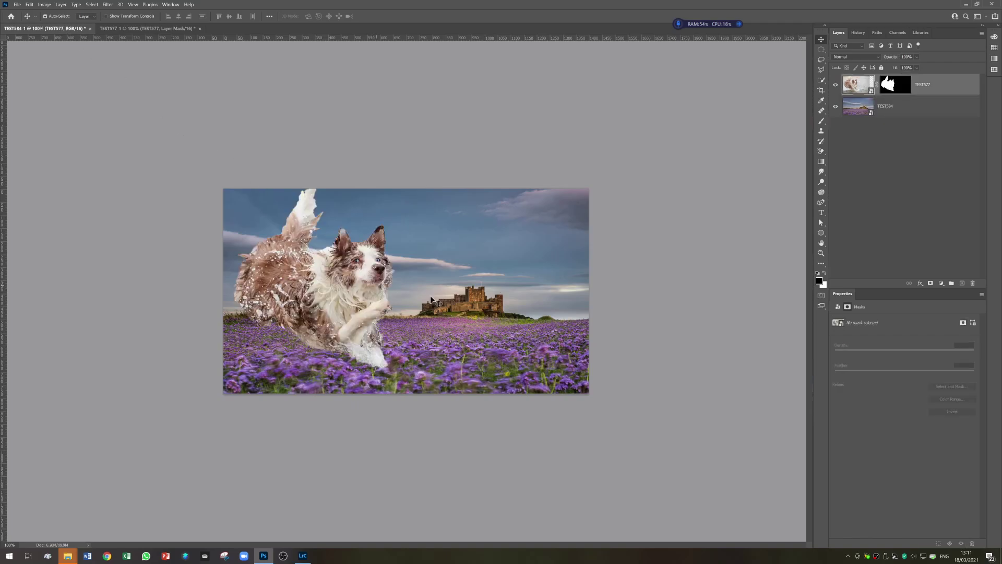
Step: Transform the dog layer to about 27% scale, rotate it about -6.5°, and place it among the flowers left of the castle
scroll(413, 295, up, 5)
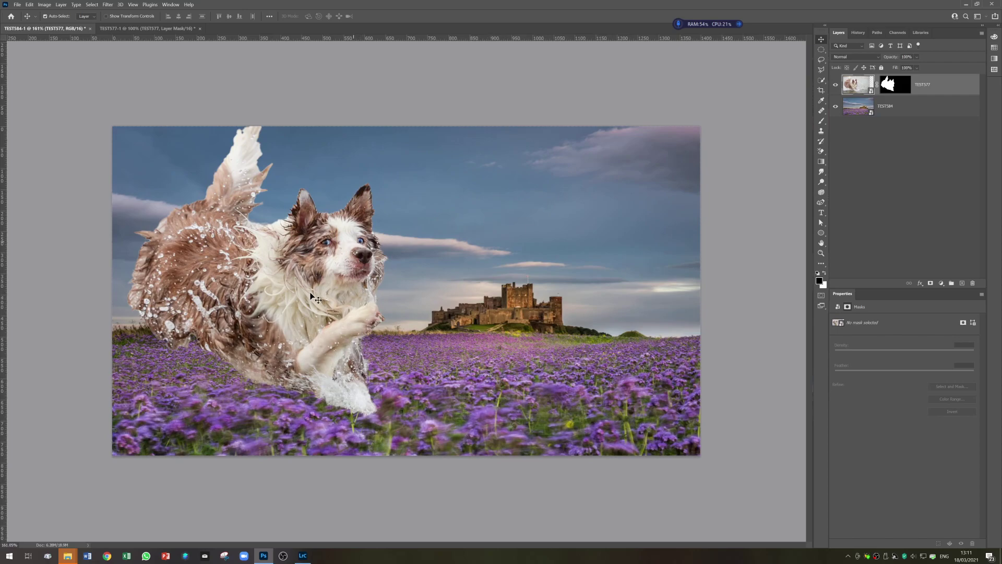
key(ctrl+t)
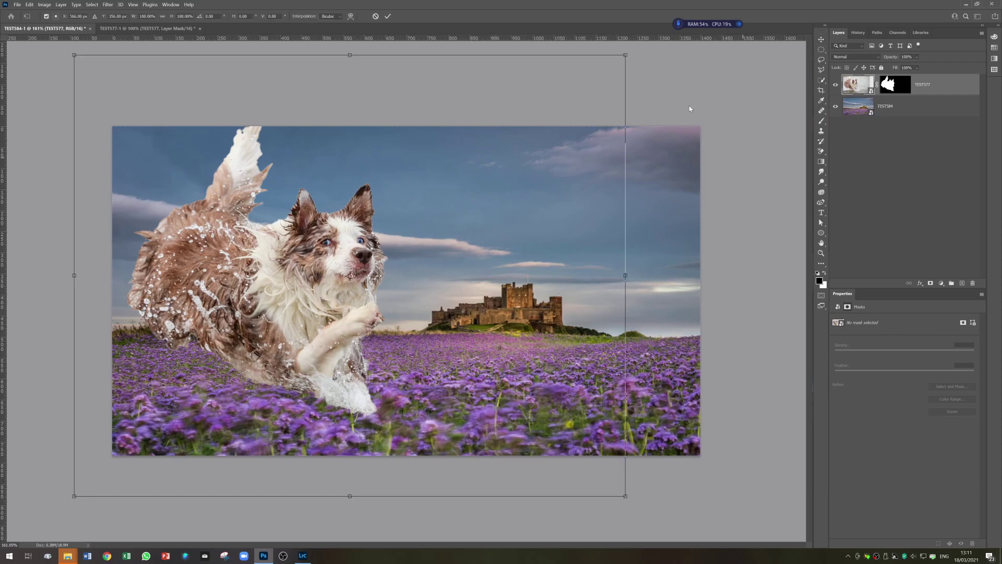
drag(629, 55, 313, 342)
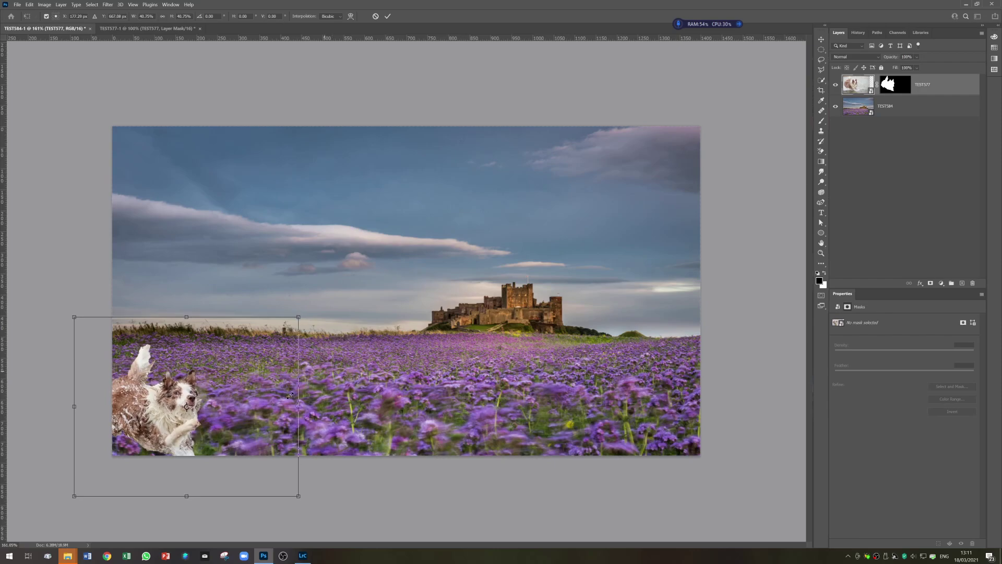
drag(218, 426, 351, 381)
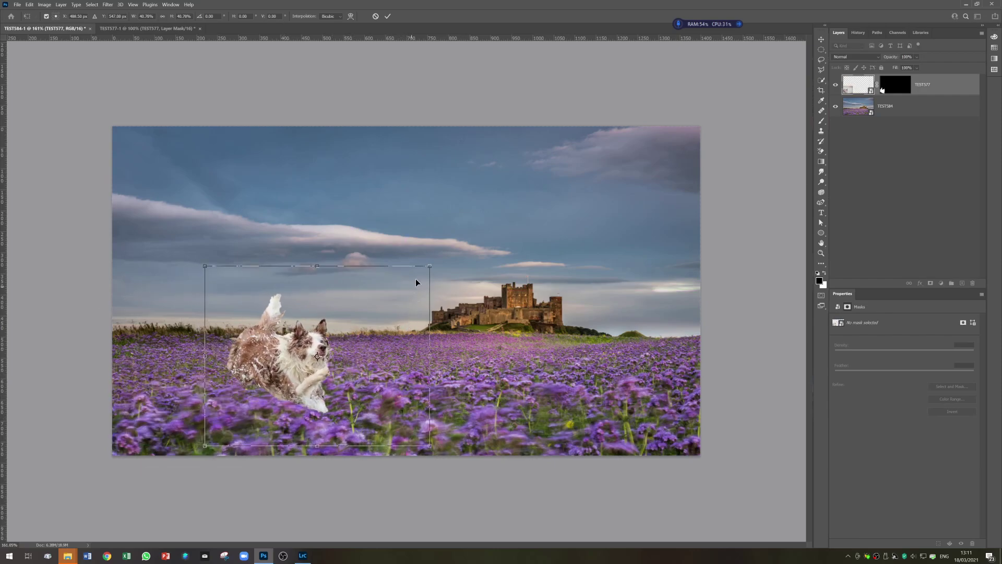
drag(429, 266, 371, 314)
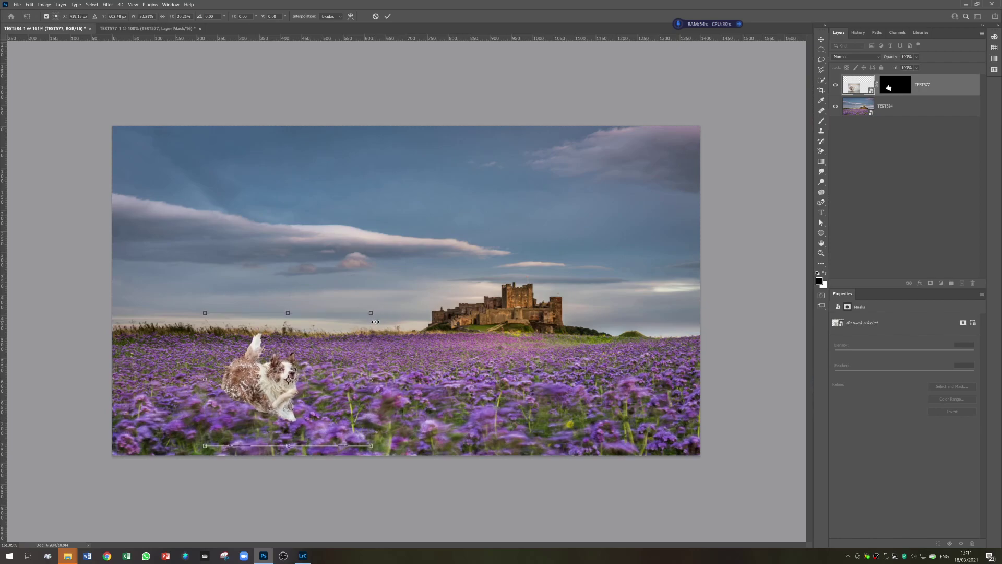
drag(312, 394, 320, 382)
drag(377, 306, 354, 332)
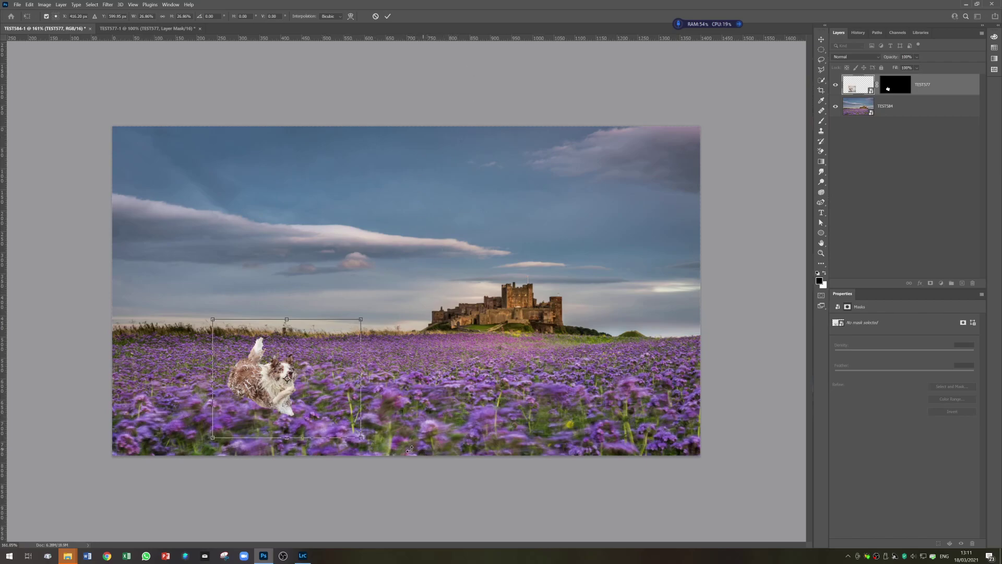
drag(385, 447, 382, 437)
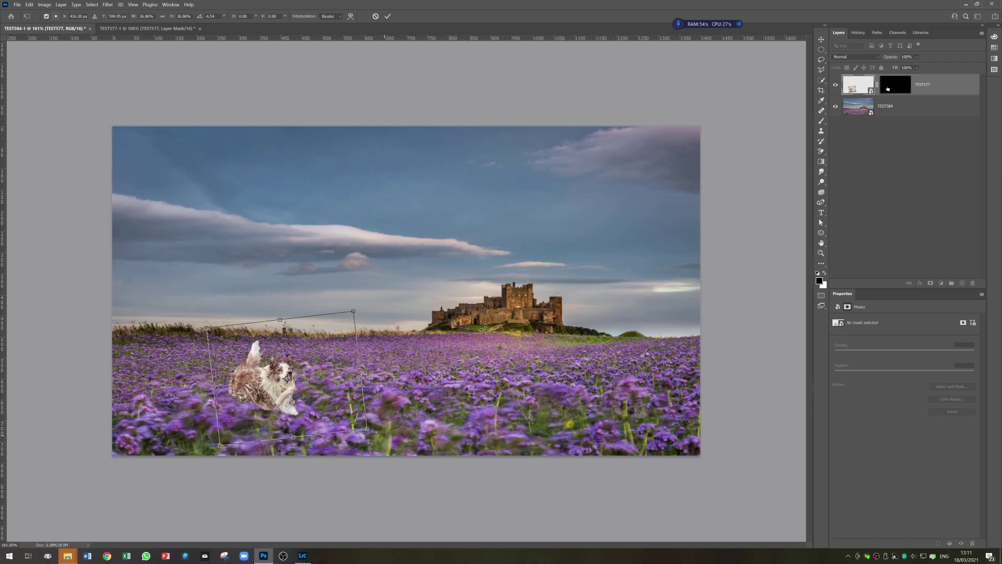
click(388, 16)
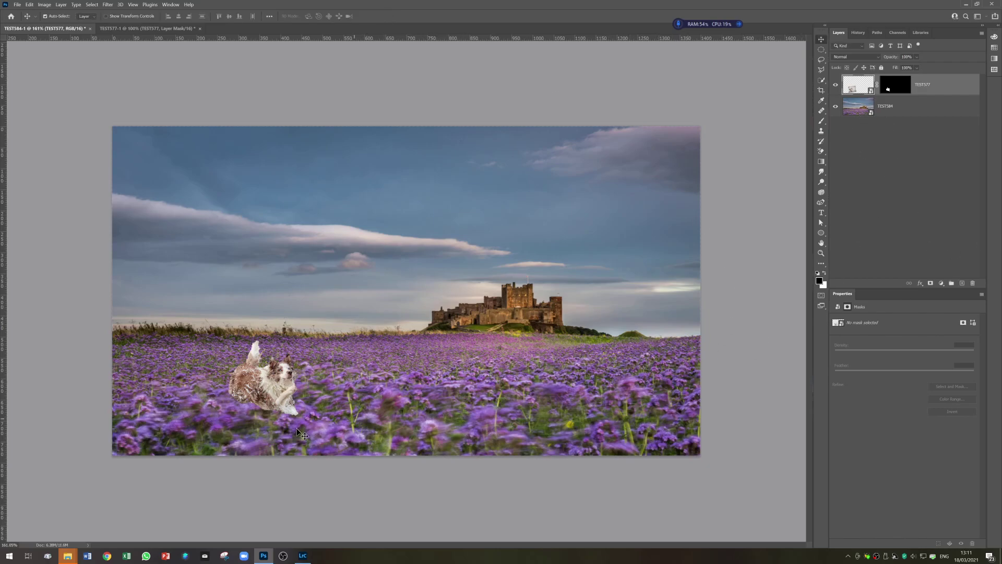
Step: Paint black on the dog layer's mask with a small Soft Round brush at 0% hardness to blend the feet into the flowers
click(899, 89)
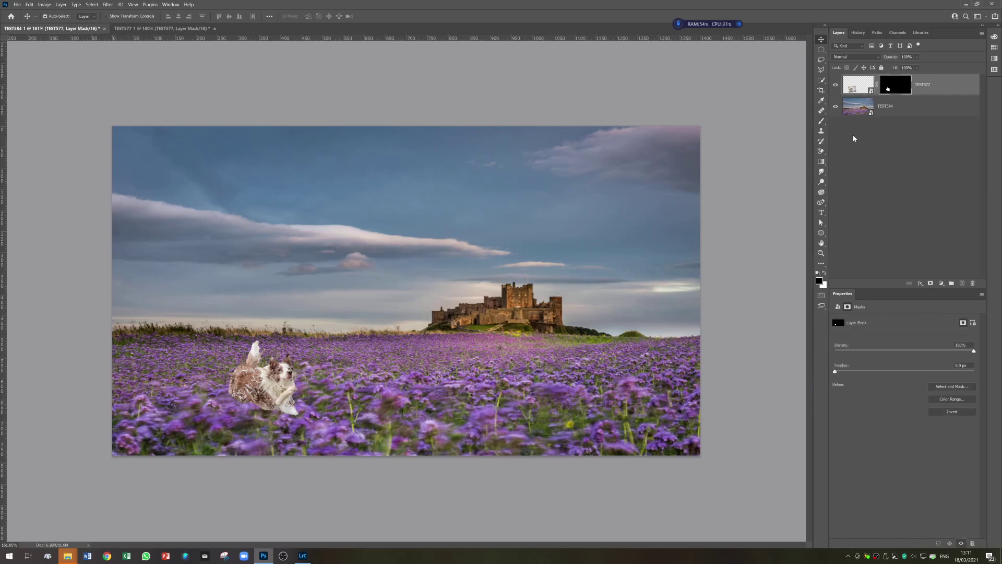
click(823, 122)
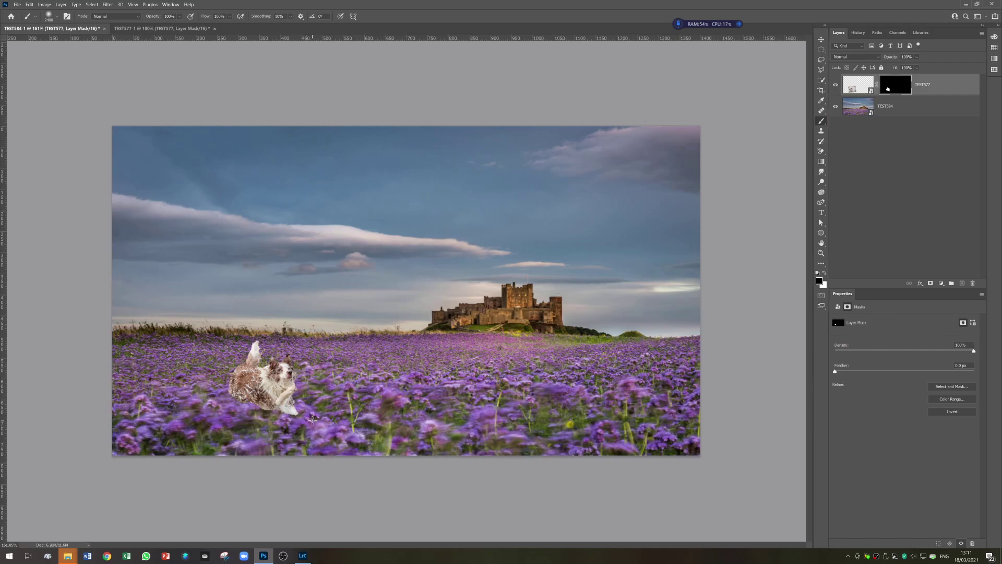
key(bracketleft)
key(bracketleft)
key(bracketleft)
key(bracketleft)
key(bracketleft)
key(bracketleft)
key(bracketleft)
key(bracketleft)
key(bracketleft)
key(bracketleft)
key(bracketleft)
key(bracketleft)
key(bracketleft)
key(bracketleft)
key(bracketleft)
key(bracketleft)
key(bracketleft)
key(bracketleft)
key(bracketleft)
key(bracketleft)
click(58, 16)
drag(53, 41, 50, 43)
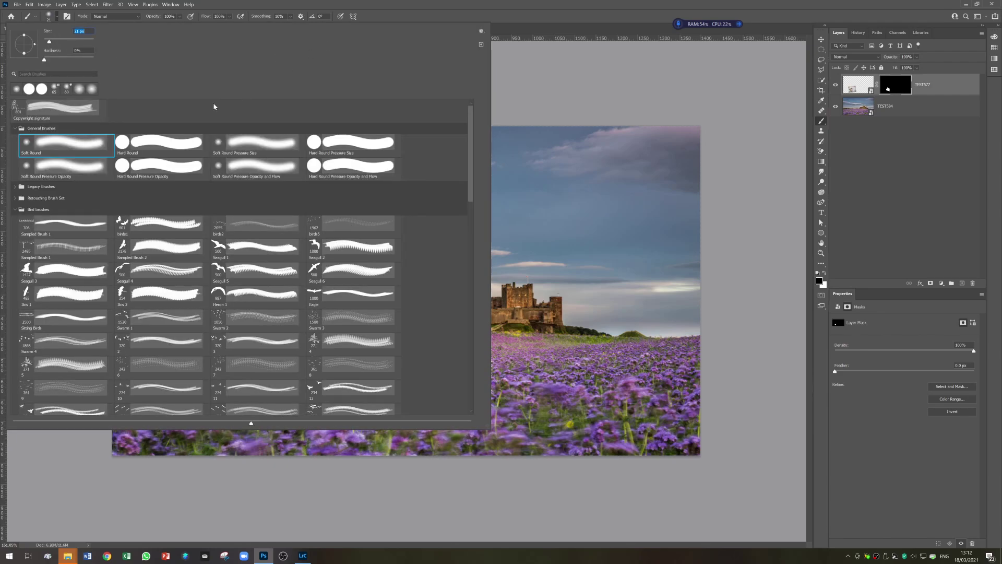
click(474, 22)
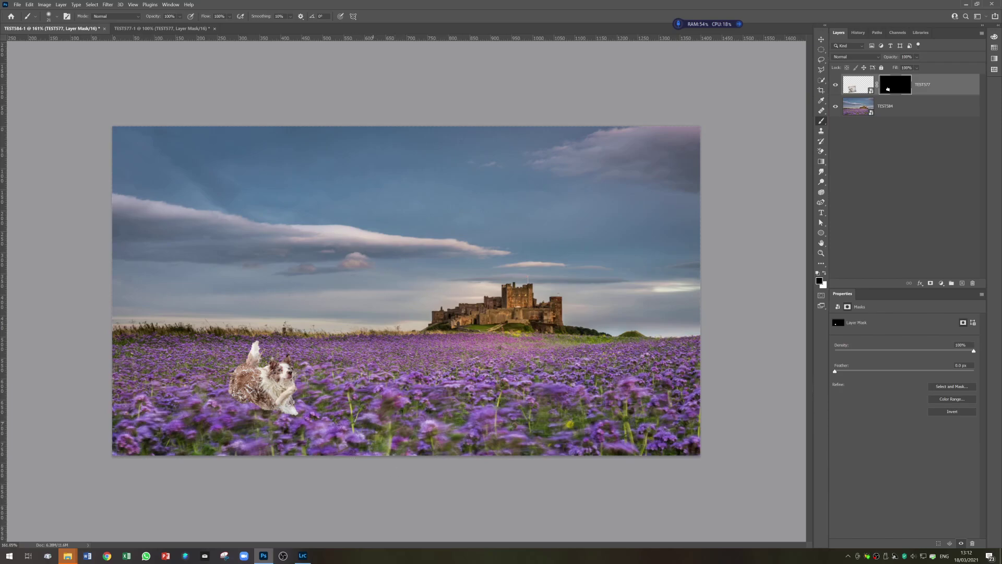
drag(306, 417, 282, 413)
mouse_move(241, 403)
mouse_down()
mouse_move(295, 410)
mouse_move(286, 418)
mouse_up()
Step: Open the dog smart object of the castle composite in Camera Raw and lower Exposure to -1.10
click(200, 30)
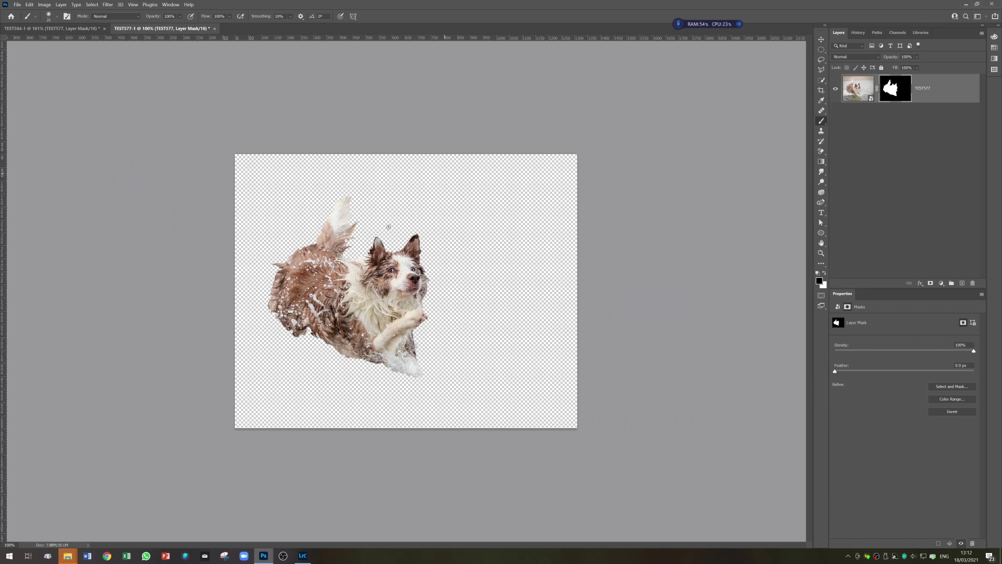
click(52, 28)
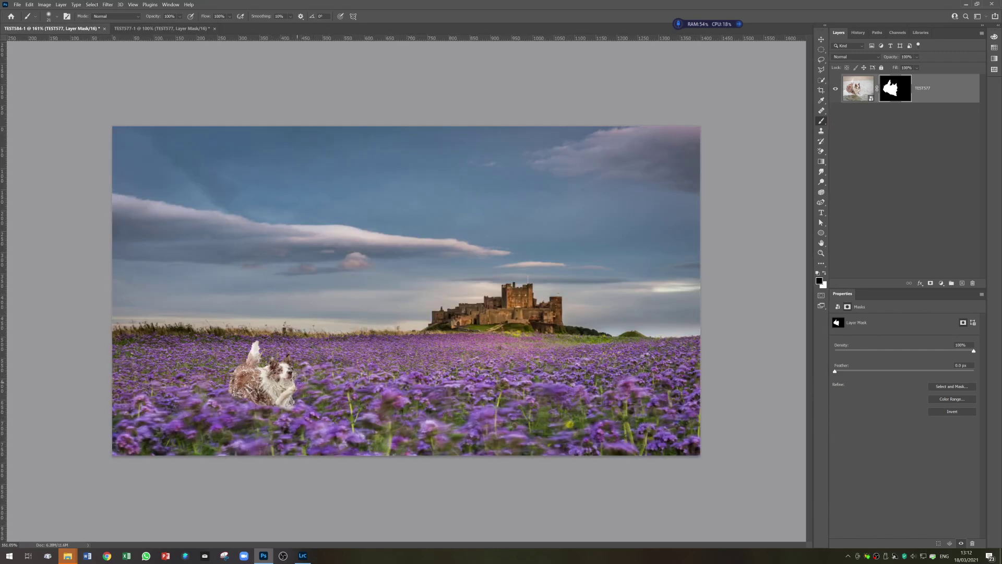
double_click(865, 89)
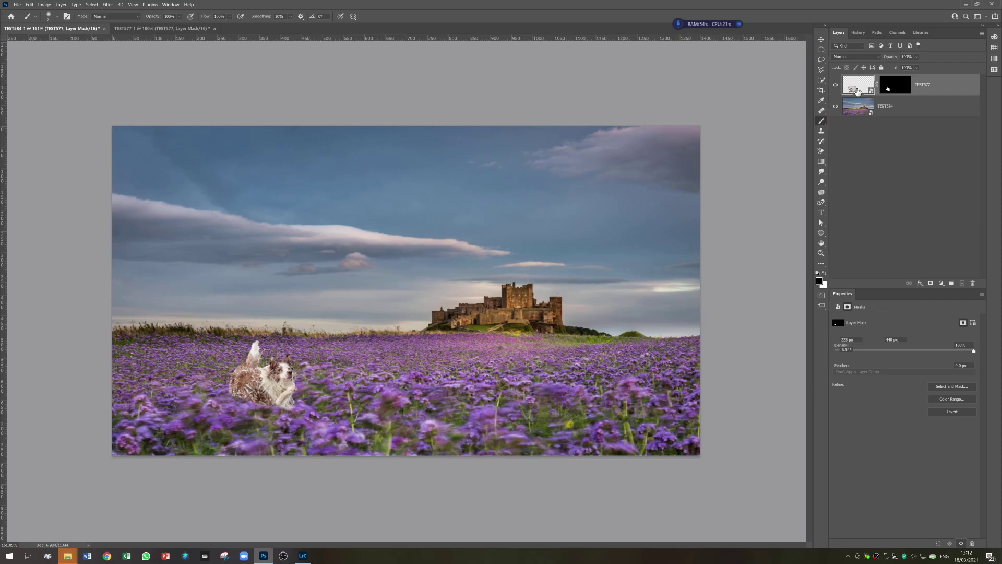
double_click(858, 91)
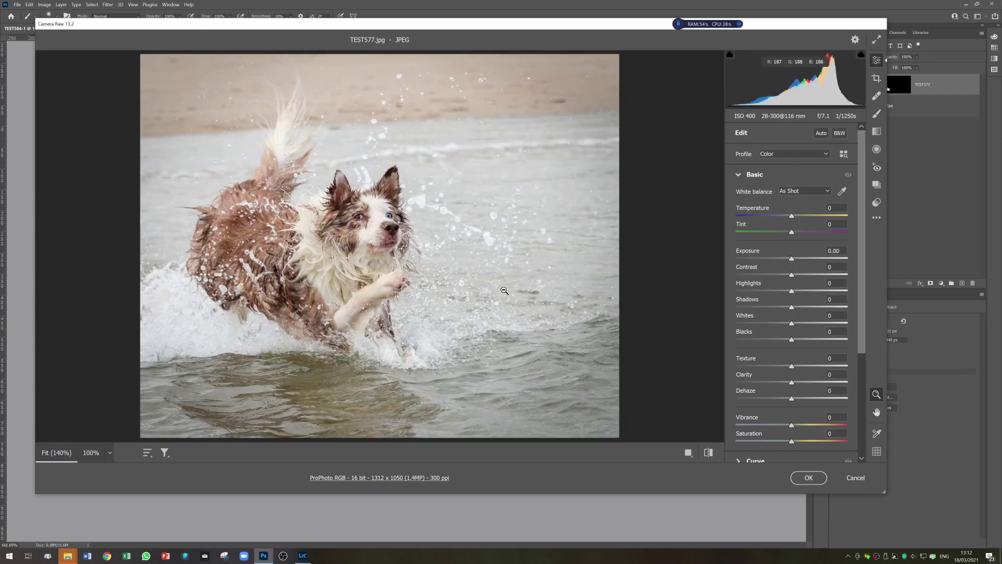
drag(791, 258, 777, 260)
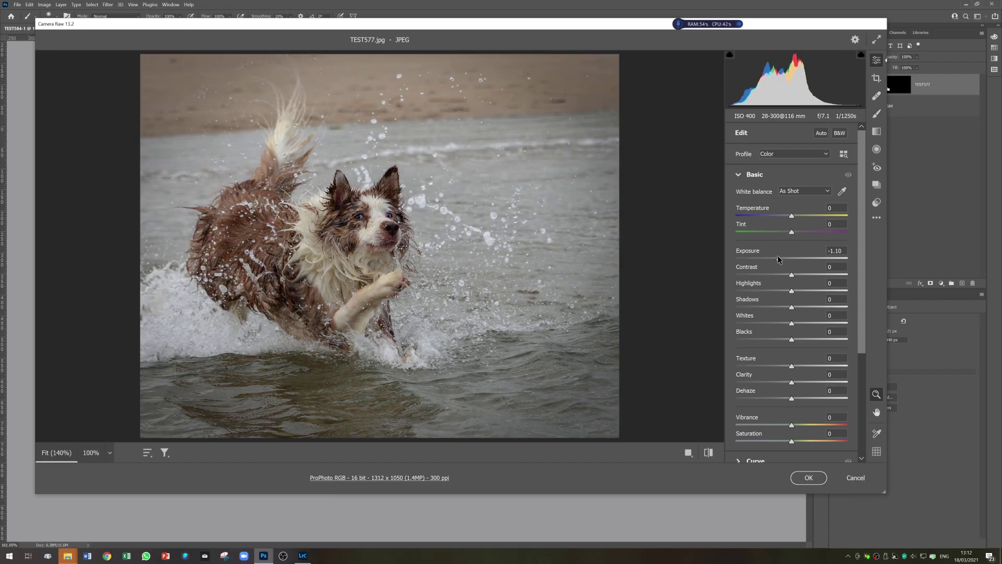
click(809, 479)
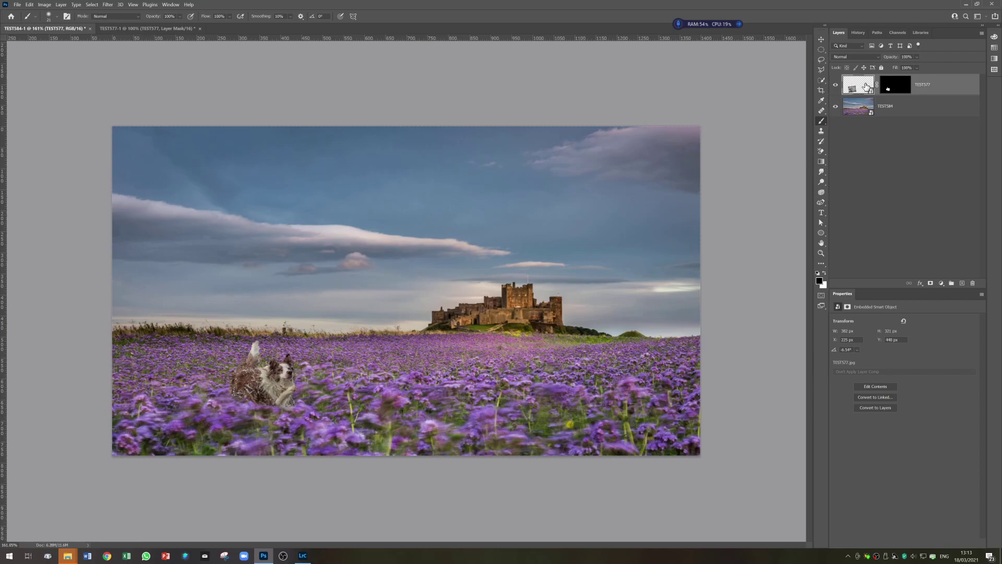
Step: Reopen the dog smart object in Camera Raw and set Exposure to -0.75 and Texture to +56
double_click(866, 86)
drag(779, 258, 783, 259)
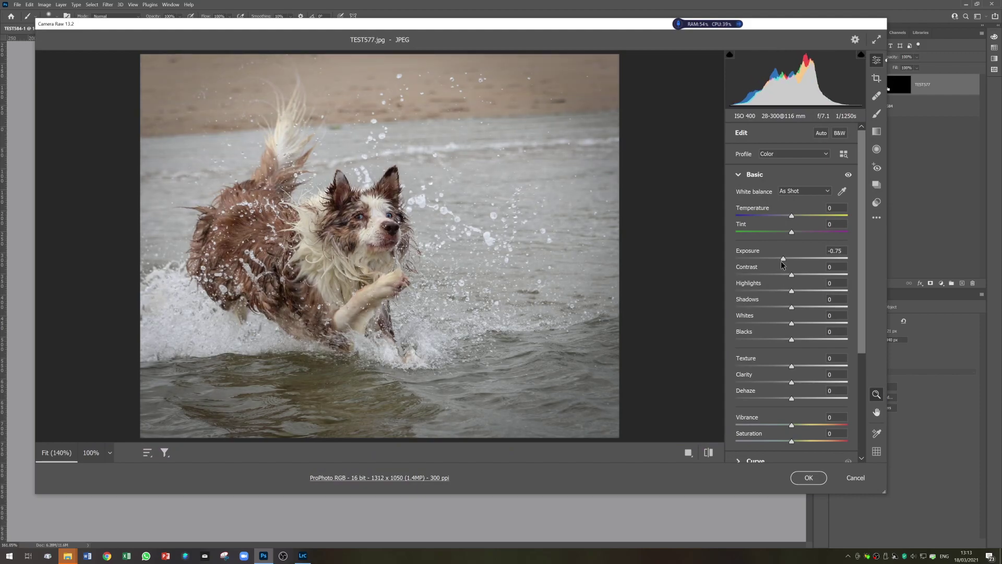
drag(805, 368, 828, 368)
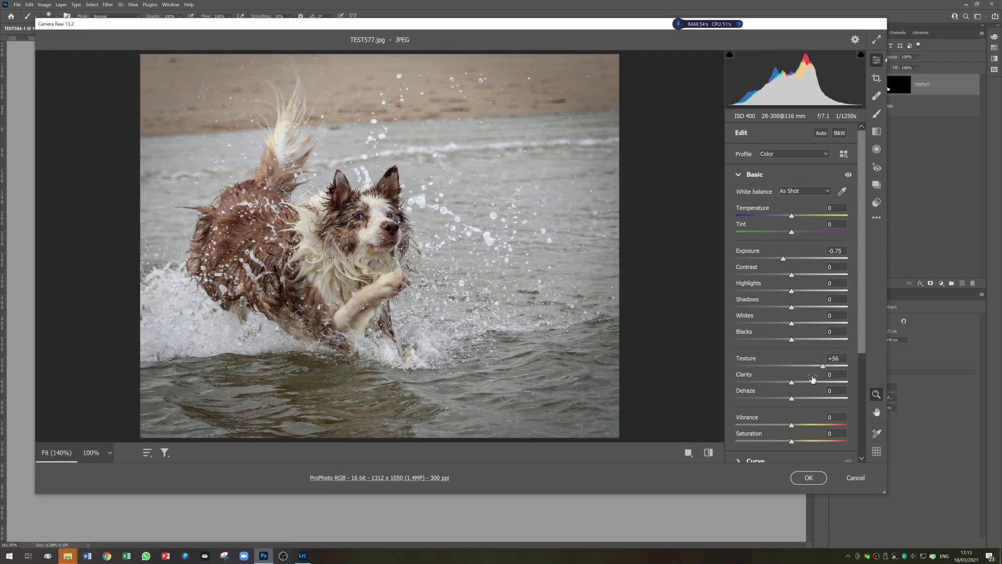
click(809, 478)
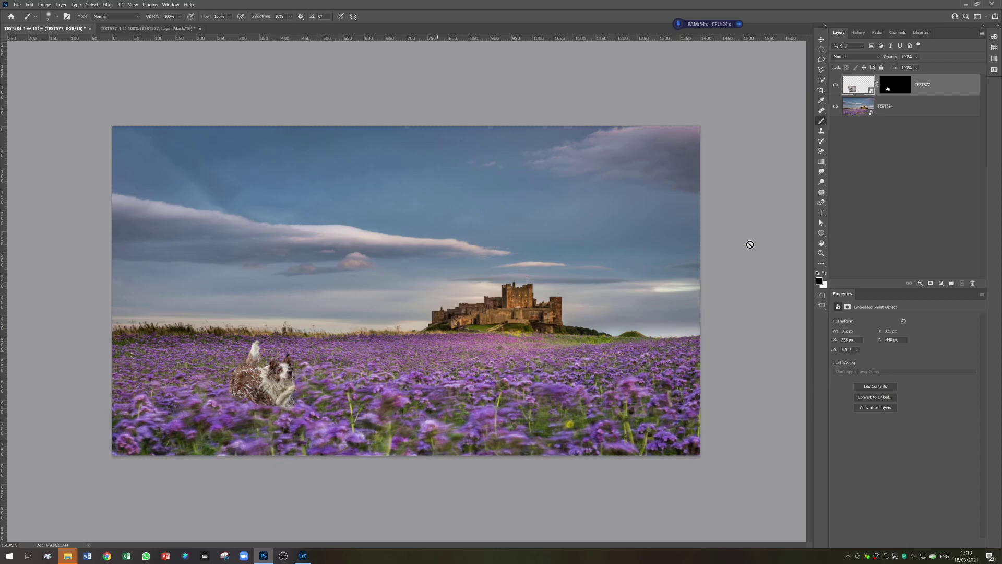
Step: Save the castle composite, switch to Lightroom, and enlarge the Library thumbnails to view it beside the original TEST584
click(19, 6)
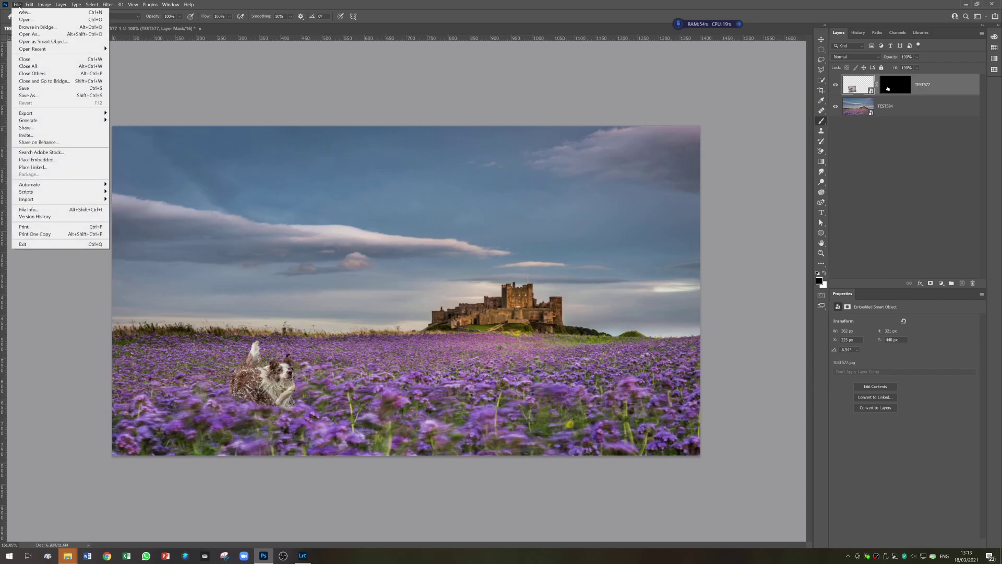
click(32, 89)
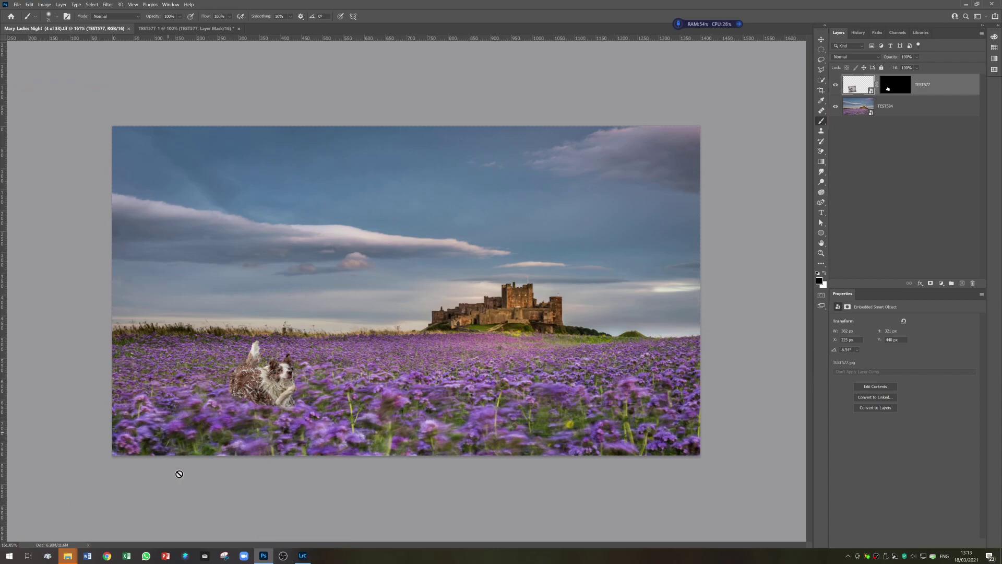
click(303, 555)
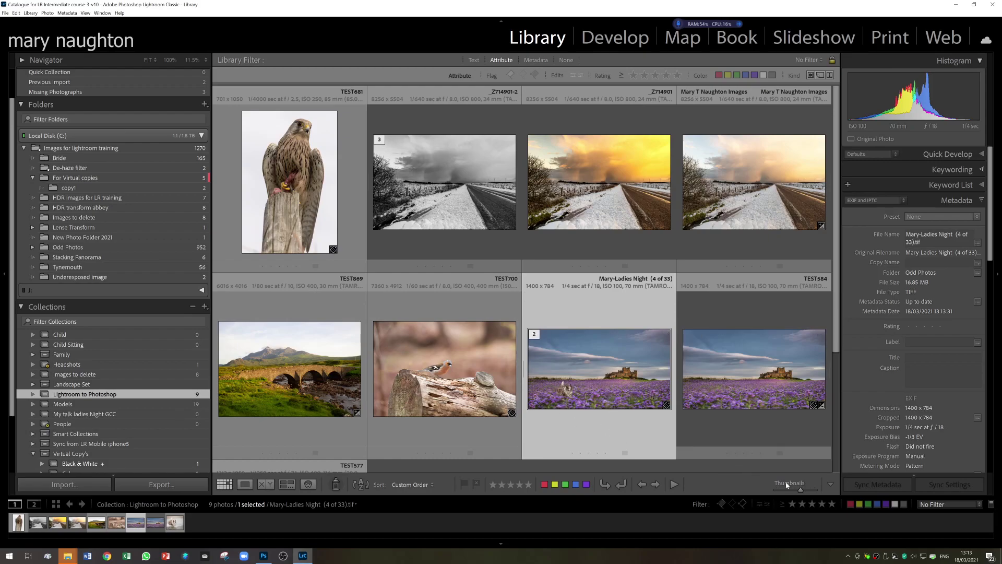
drag(800, 492, 810, 490)
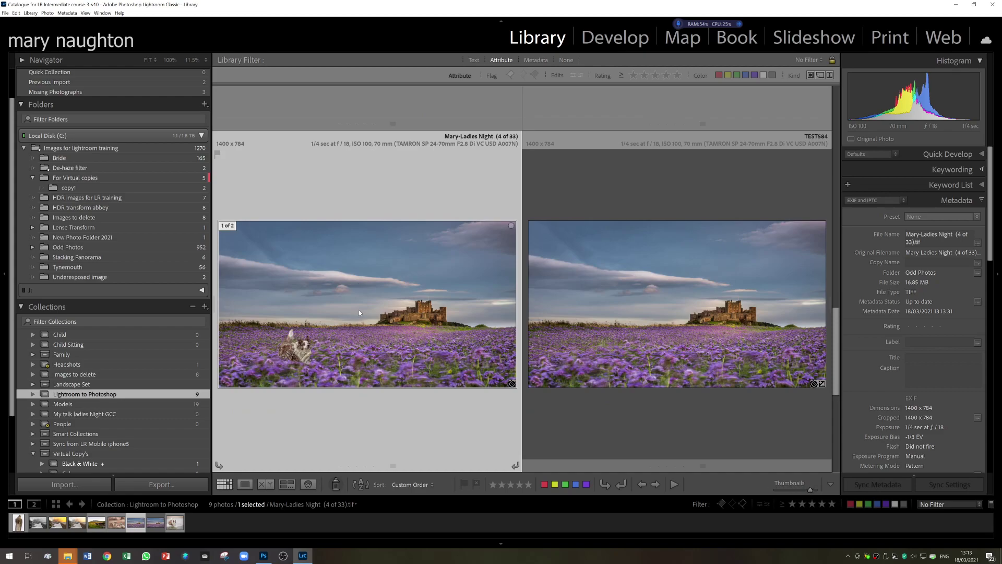